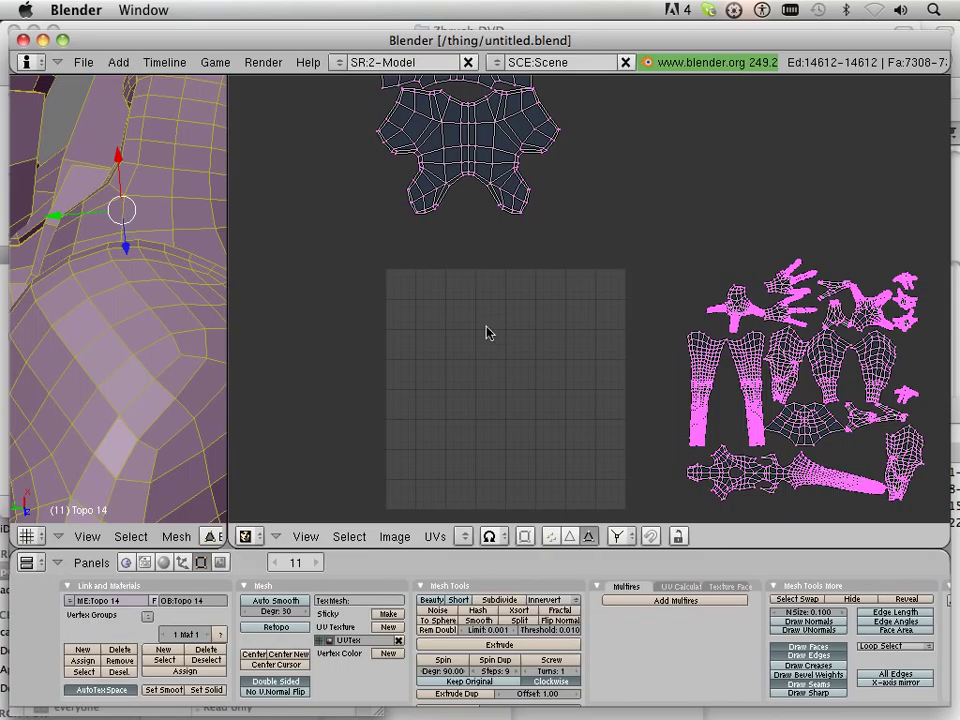
pyautogui.scroll(-1, 513, 371)
pyautogui.scroll(-3, 511, 370)
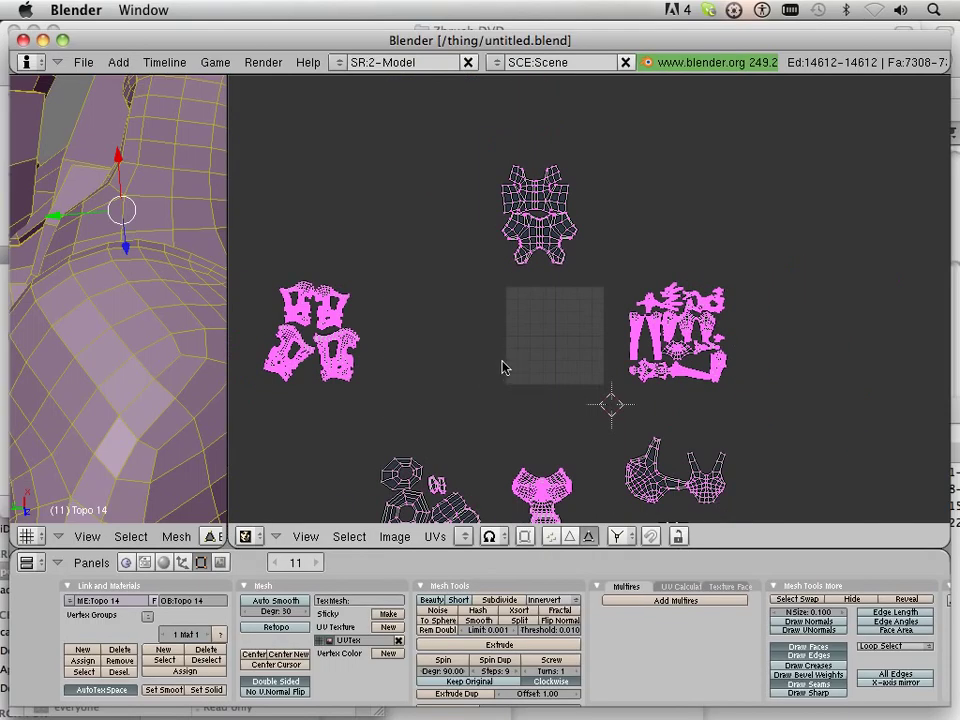
pyautogui.moveTo(500, 366)
pyautogui.mouseDown(button='middle')
pyautogui.moveTo(426, 371)
pyautogui.moveTo(658, 343)
pyautogui.moveTo(542, 315)
pyautogui.mouseUp(button='middle')
pyautogui.scroll(3, 425, 371)
pyautogui.scroll(-2, 650, 350)
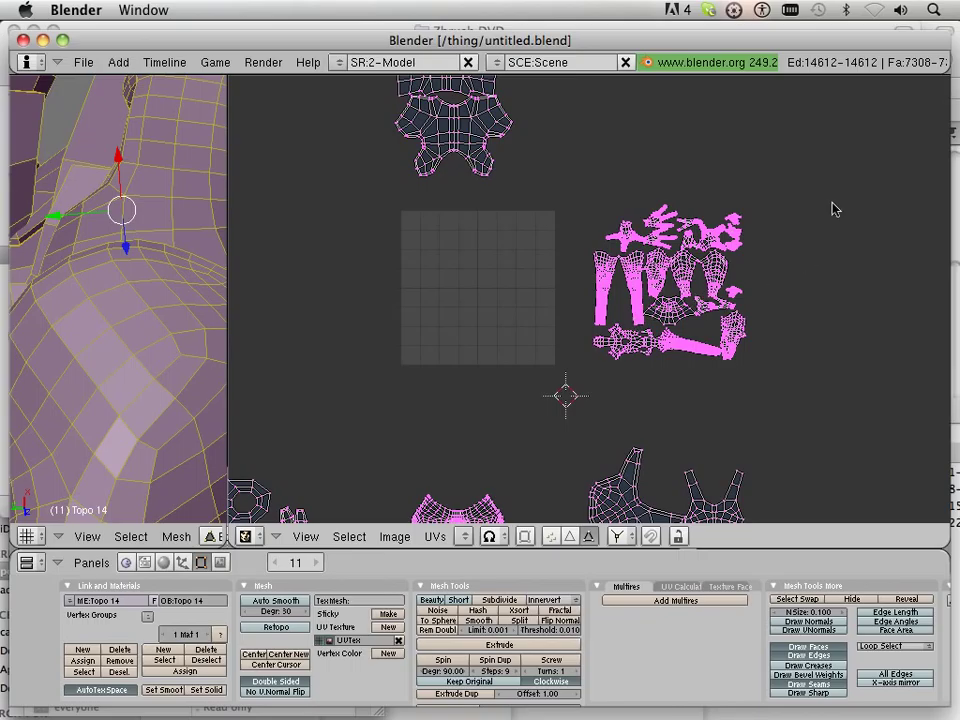
pyautogui.moveTo(822, 187)
pyautogui.keyDown('ctrl'); pyautogui.mouseDown()
pyautogui.moveTo(761, 288)
pyautogui.moveTo(760, 188)
pyautogui.mouseUp(); pyautogui.keyUp('ctrl')
pyautogui.scroll(2, 758, 192)
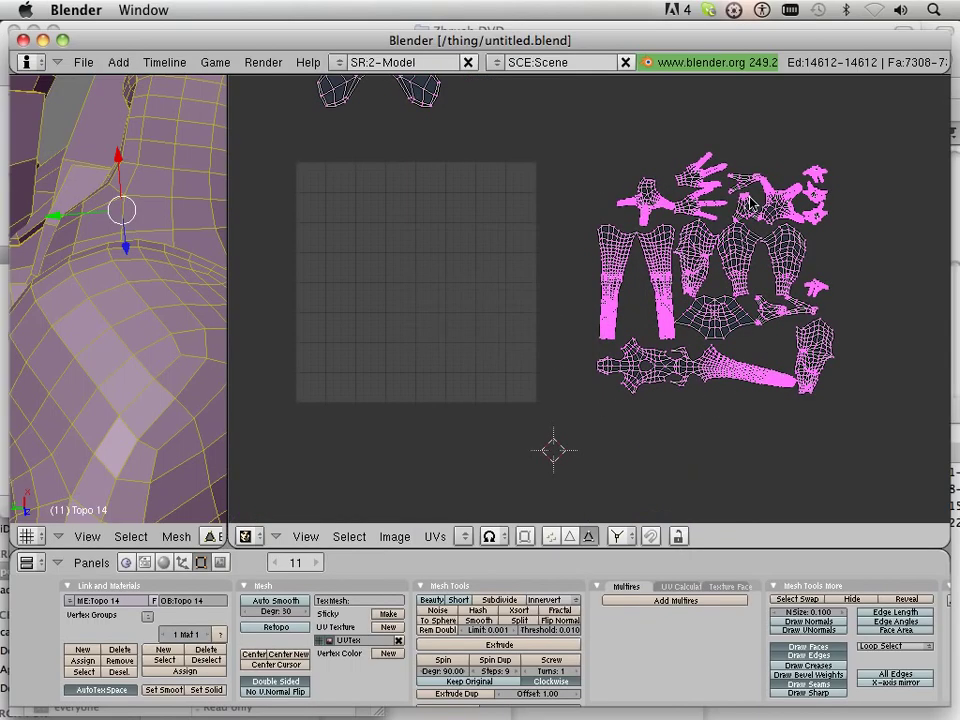
pyautogui.moveTo(748, 200); pyautogui.dragTo(788, 233, button='middle')
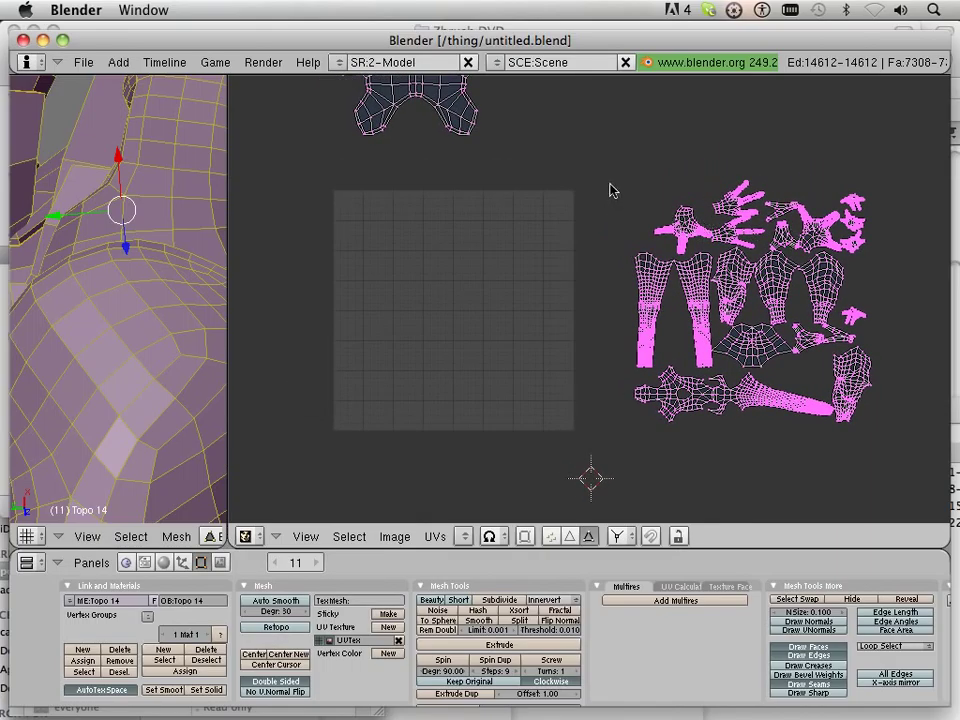
pyautogui.scroll(-3, 683, 358)
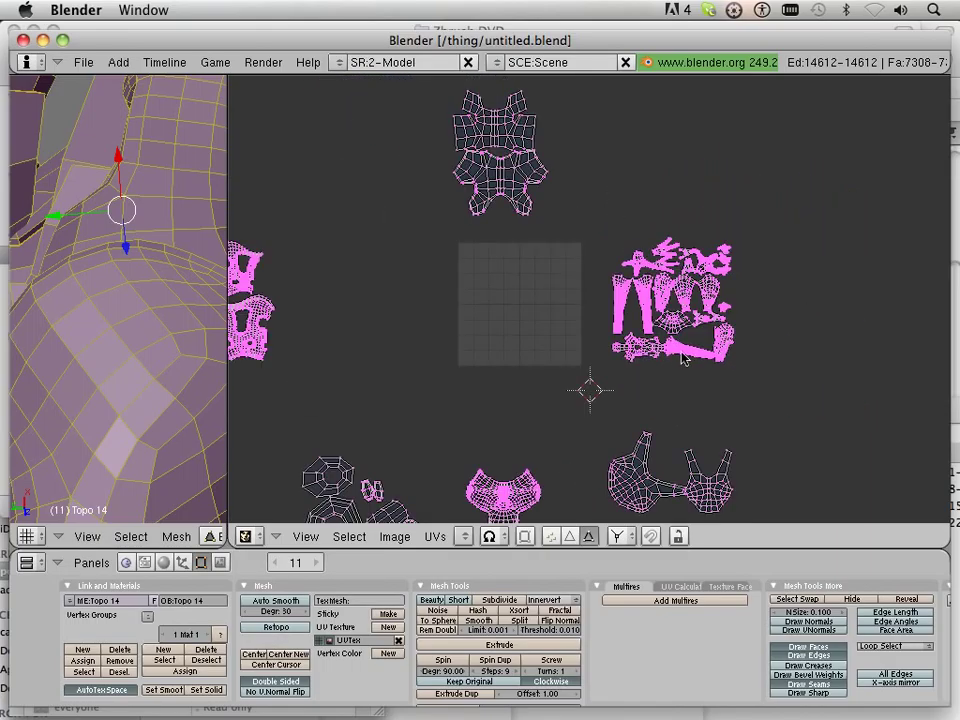
pyautogui.moveTo(540, 350); pyautogui.dragTo(638, 346, button='middle')
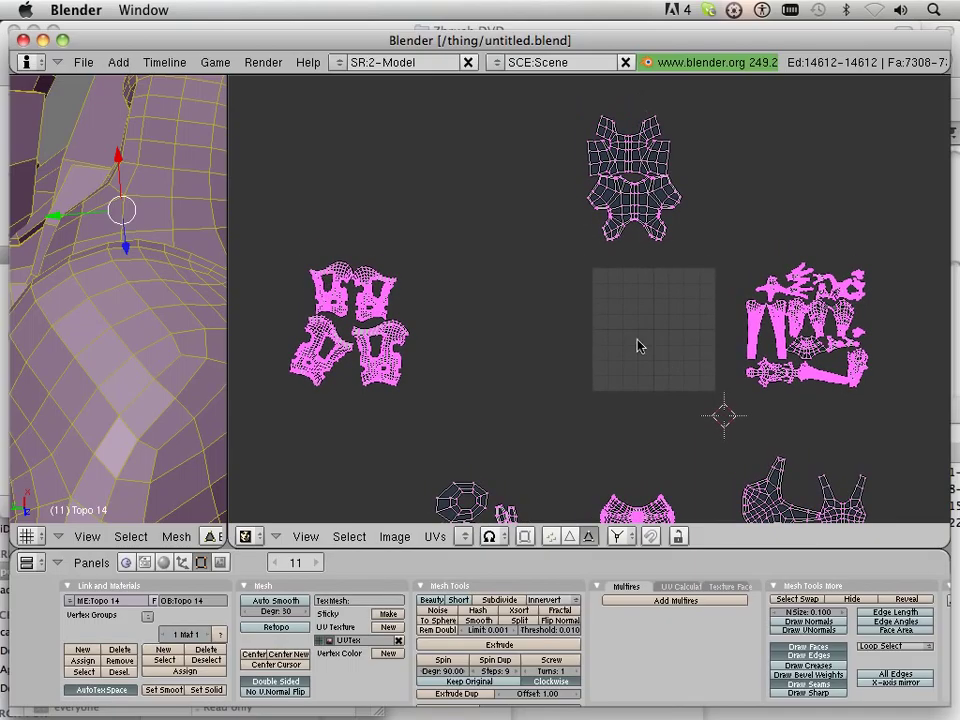
pyautogui.moveTo(636, 298)
pyautogui.mouseDown(button='middle')
pyautogui.moveTo(574, 272)
pyautogui.moveTo(549, 278)
pyautogui.mouseUp(button='middle')
pyautogui.moveTo(585, 382); pyautogui.dragTo(574, 294, button='middle')
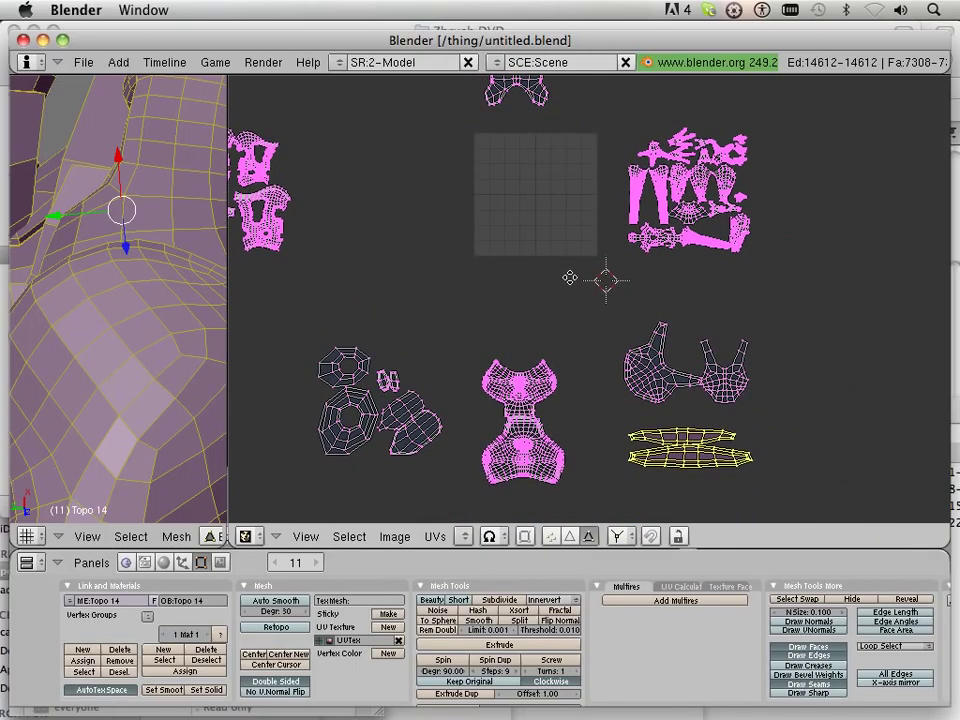
# - Move the two strip islands up and to the right
pyautogui.rightClick(660, 365)
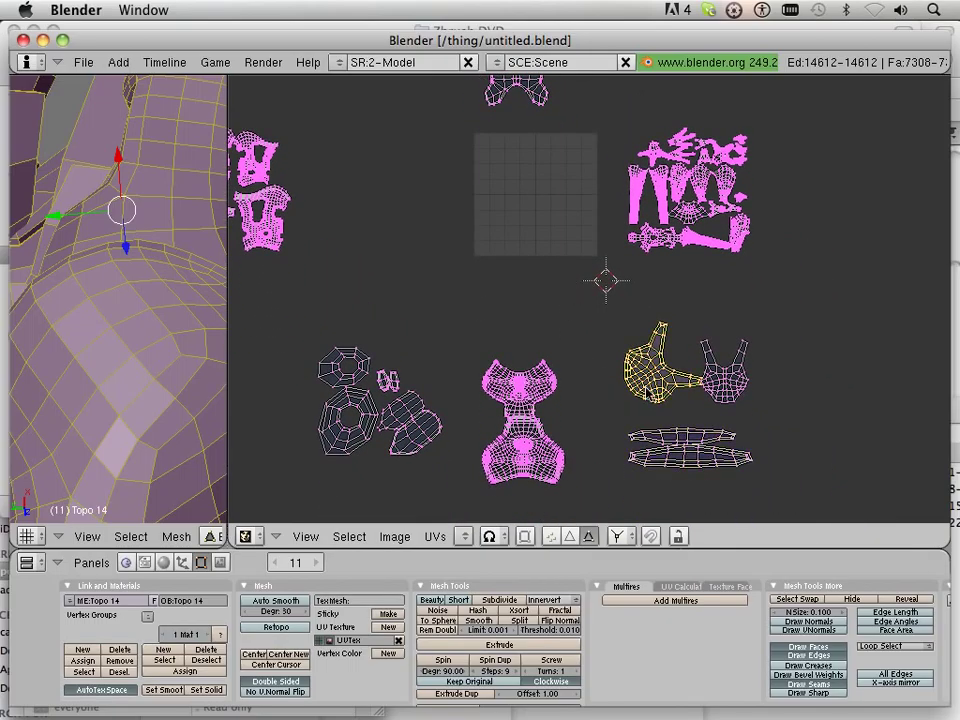
pyautogui.keyDown('shift'); pyautogui.rightClick(705, 395); pyautogui.keyUp('shift')
pyautogui.keyDown('shift'); pyautogui.rightClick(680, 453); pyautogui.keyUp('shift')
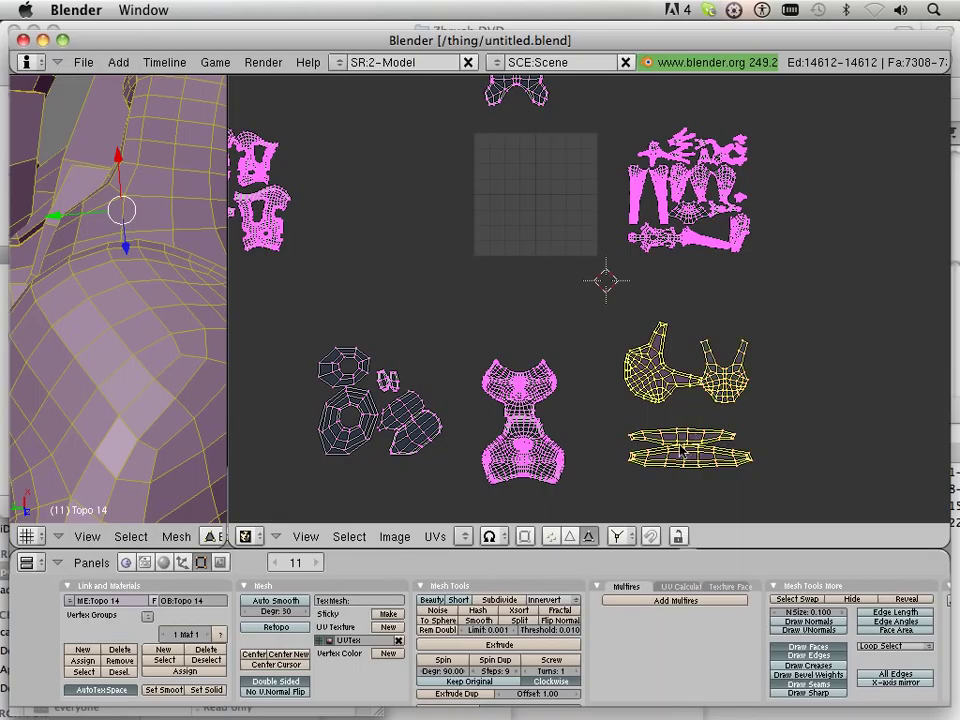
pyautogui.rightClick(680, 453)
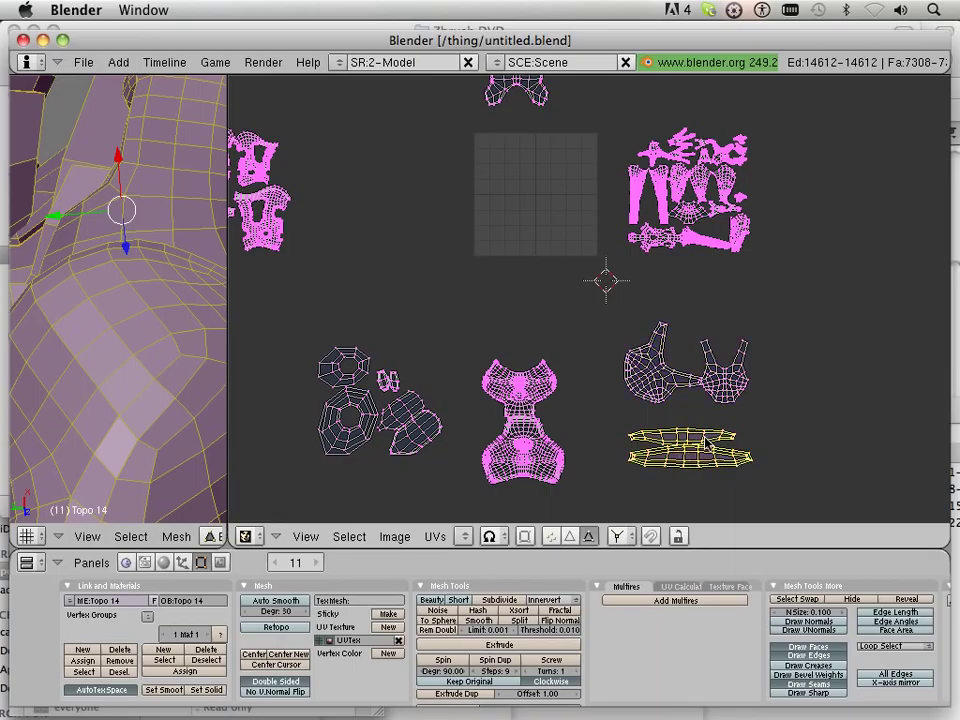
pyautogui.press('g')
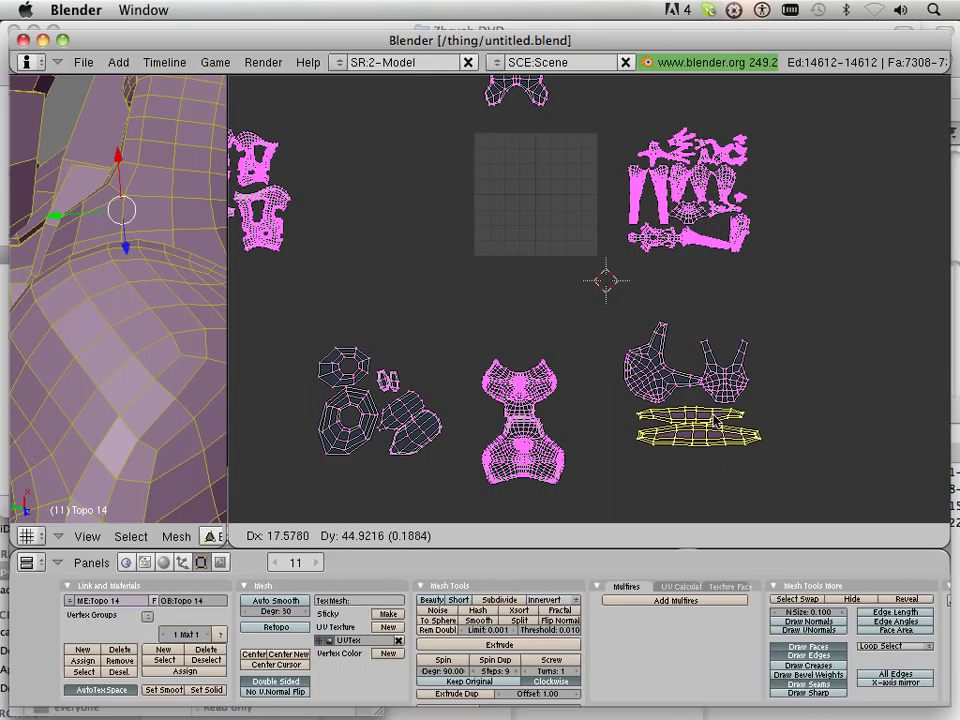
pyautogui.click(716, 421)
# - Place the central body-shaped island beside the bust pieces
pyautogui.rightClick(538, 432)
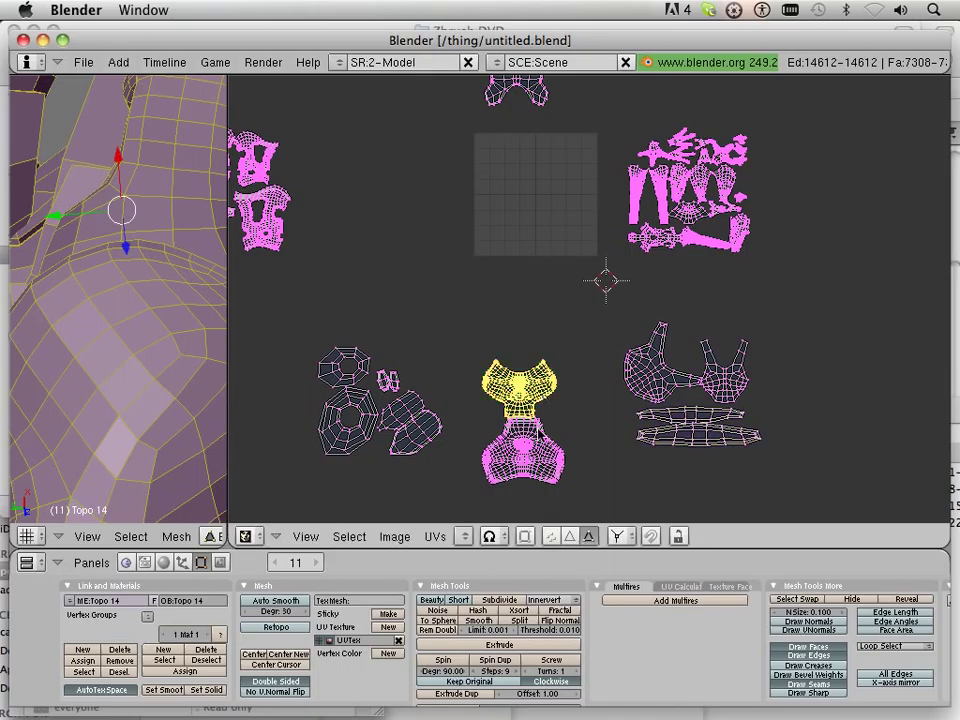
pyautogui.press('g')
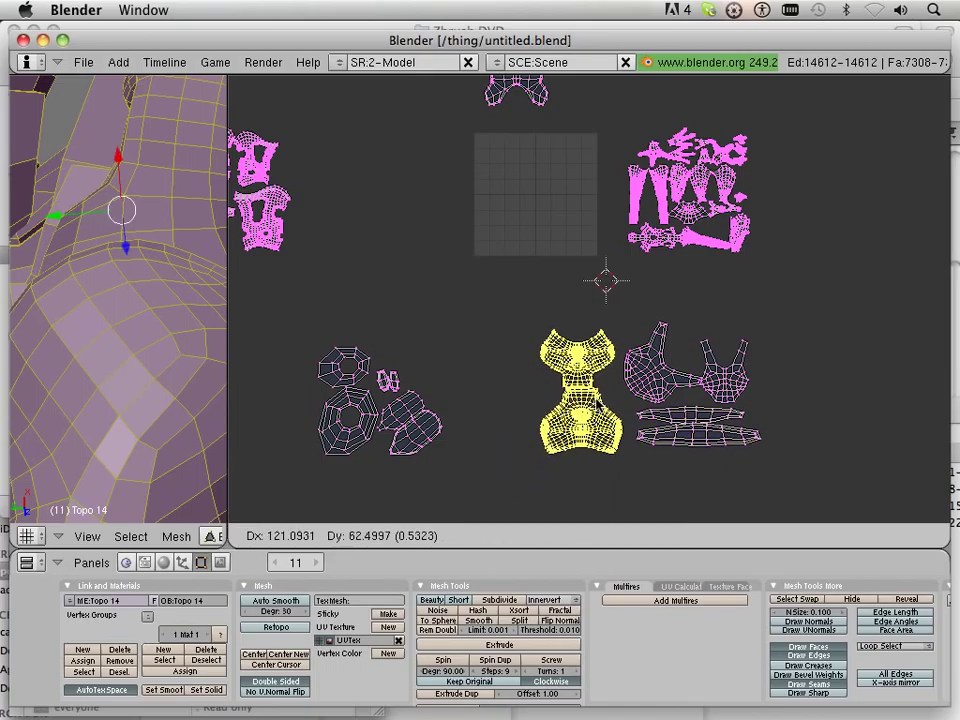
pyautogui.click(612, 392)
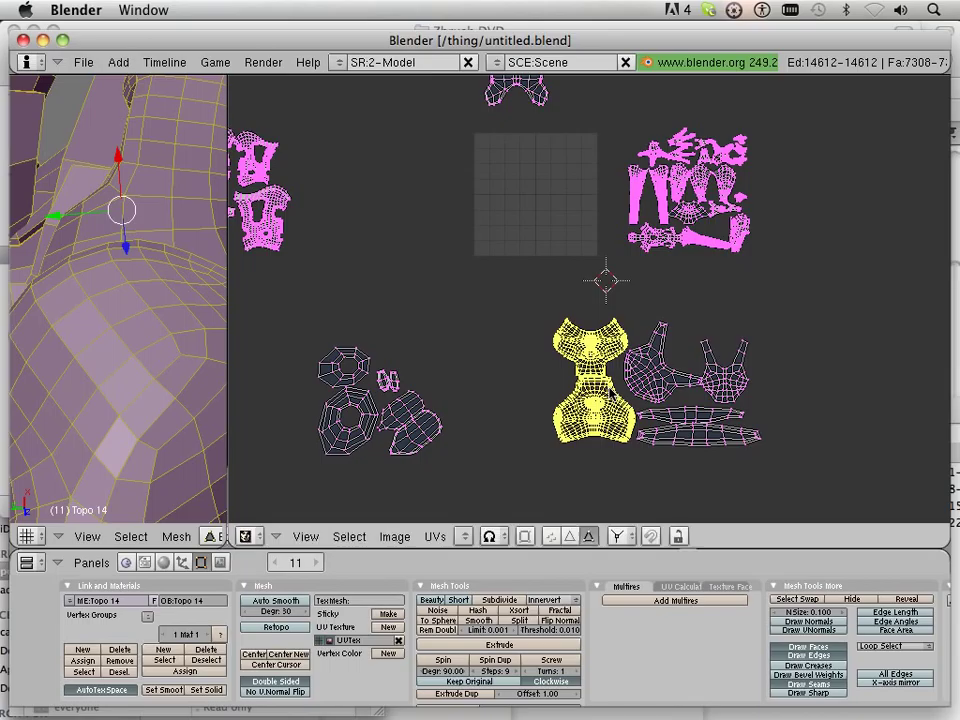
# - Move the two lower pieces of the left group to the lower right
pyautogui.moveTo(464, 382); pyautogui.dragTo(598, 479, button='middle')
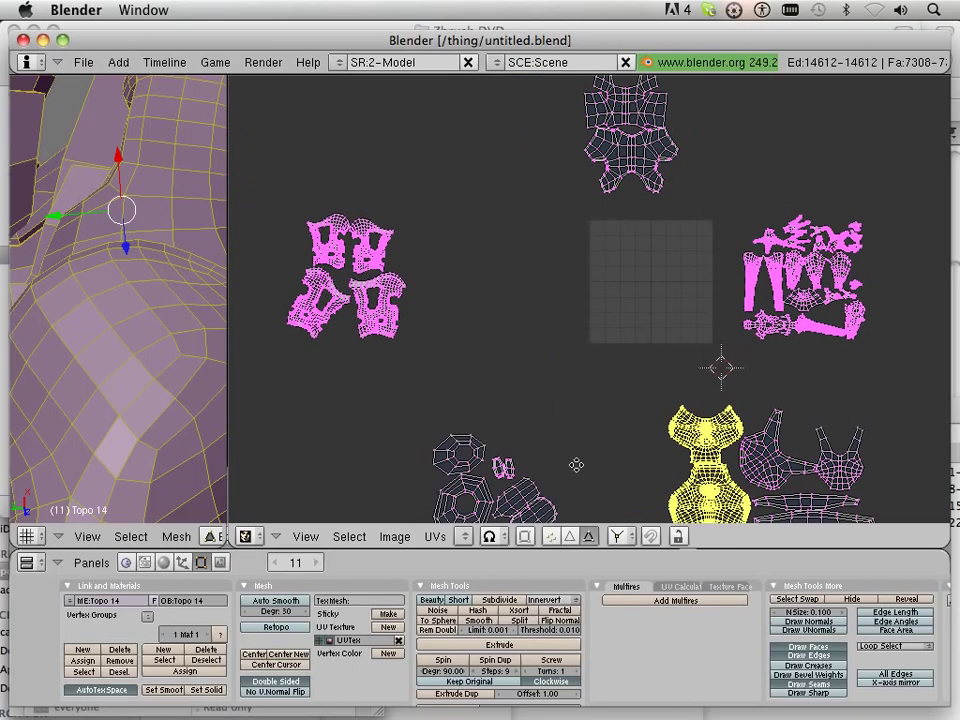
pyautogui.rightClick(395, 312)
pyautogui.keyDown('shift'); pyautogui.rightClick(335, 312); pyautogui.keyUp('shift')
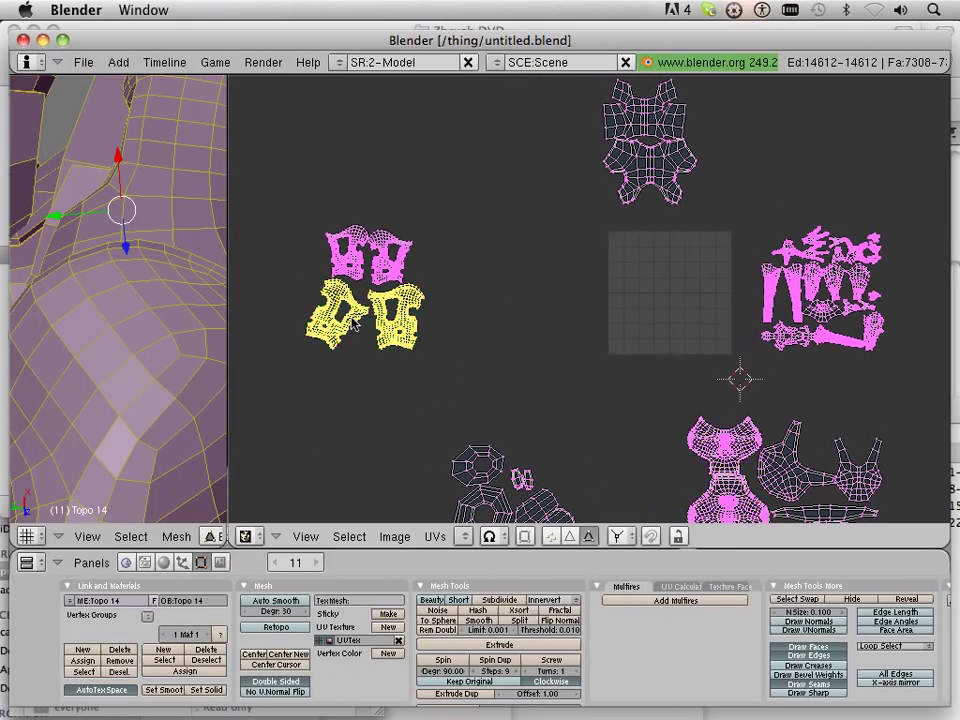
pyautogui.press('g')
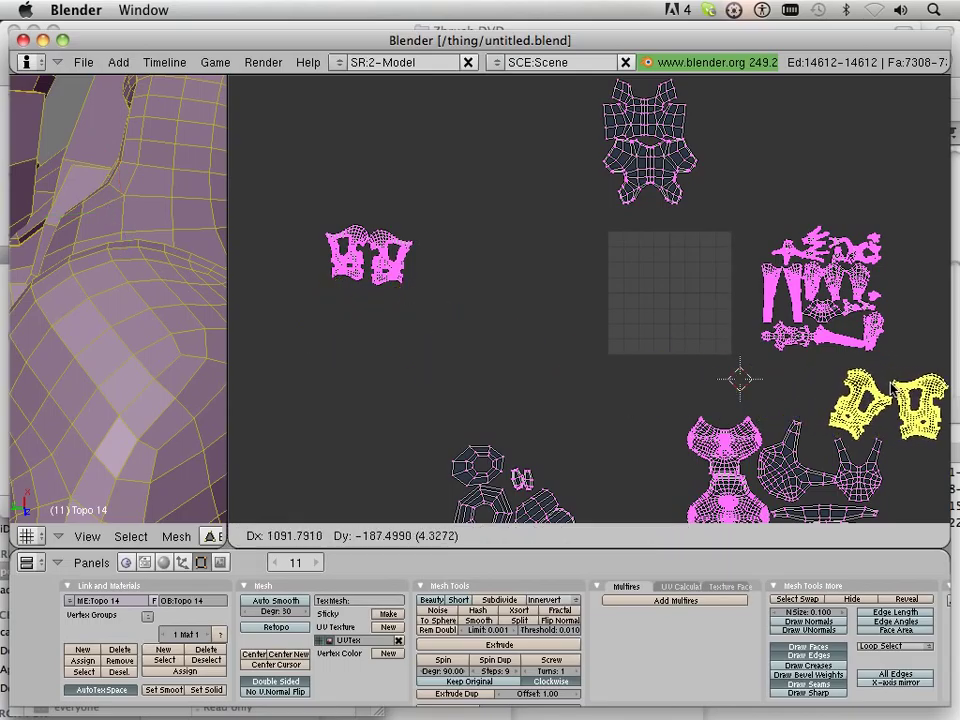
pyautogui.click(894, 390)
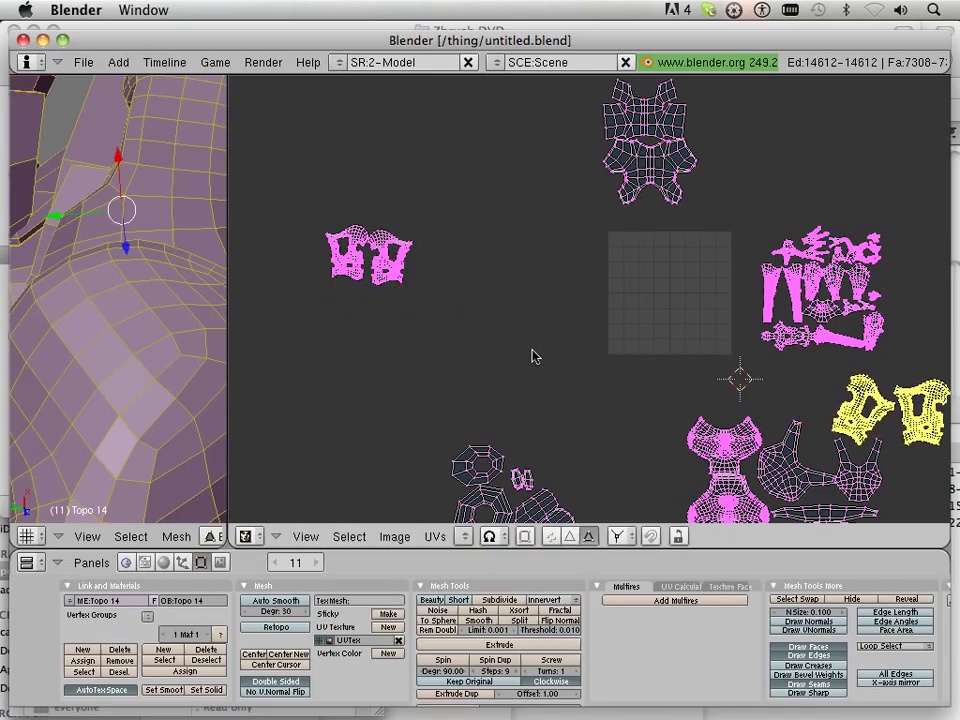
# - Move the remaining left island pair in beside the right-hand cluster
pyautogui.moveTo(420, 343); pyautogui.dragTo(384, 292, button='middle')
pyautogui.rightClick(306, 238)
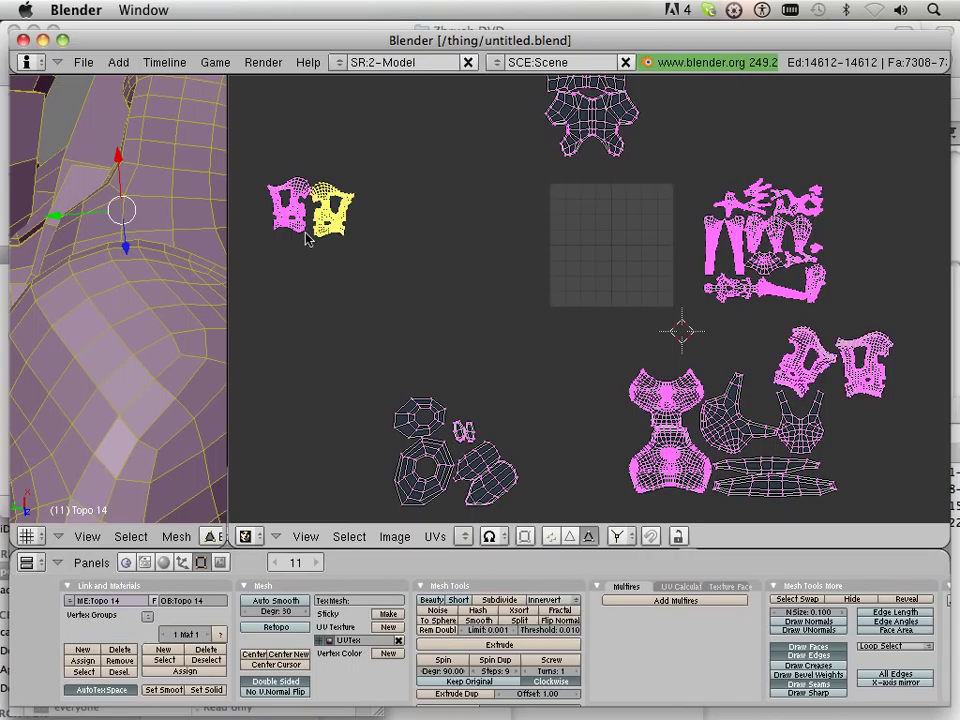
pyautogui.press('g')
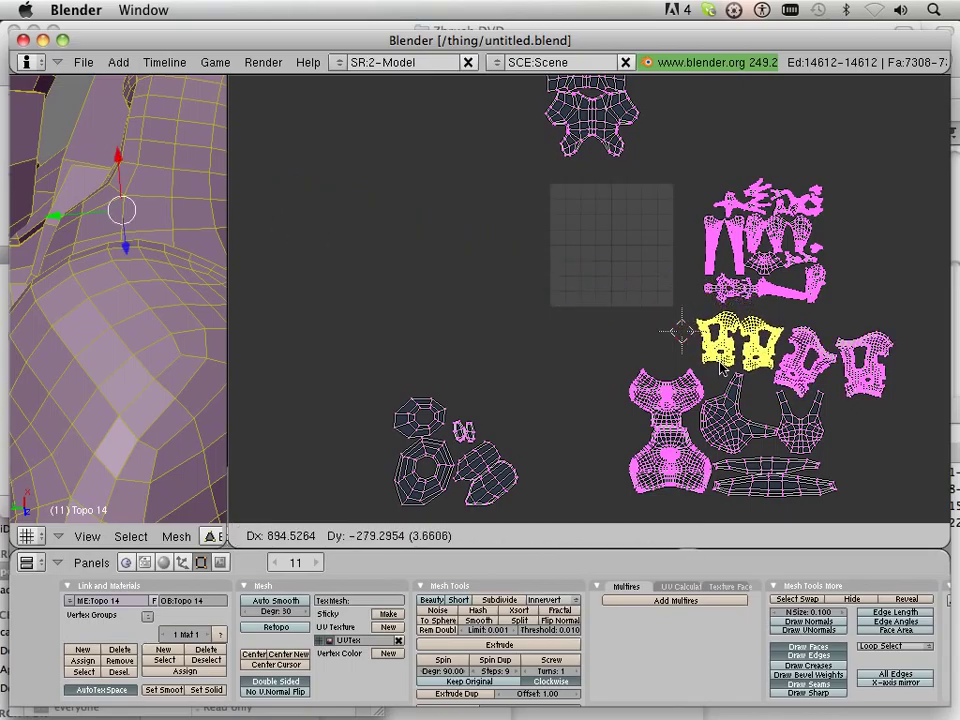
pyautogui.click(720, 369)
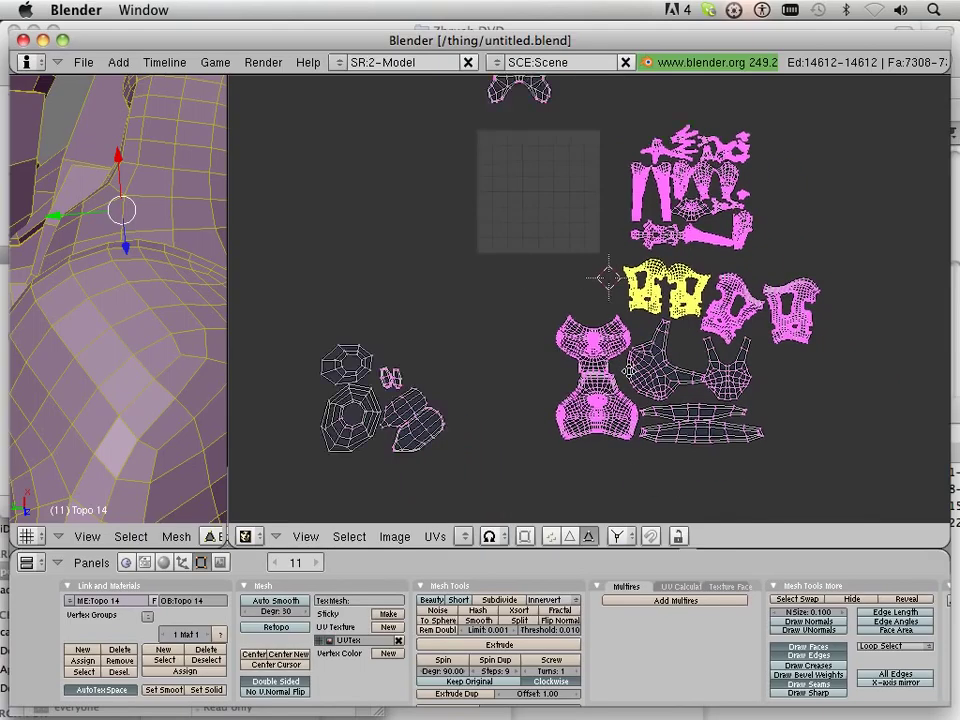
pyautogui.scroll(3, 507, 293)
# - Resize the small bust island and place it above the large bust island
pyautogui.moveTo(658, 384); pyautogui.dragTo(403, 274, button='middle')
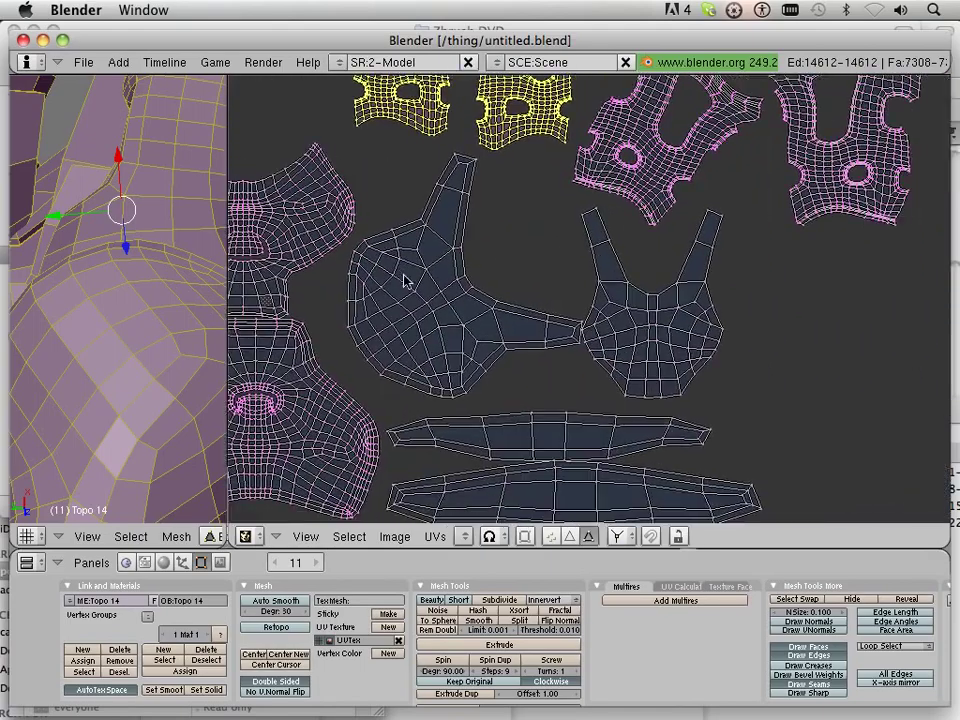
pyautogui.rightClick(641, 355)
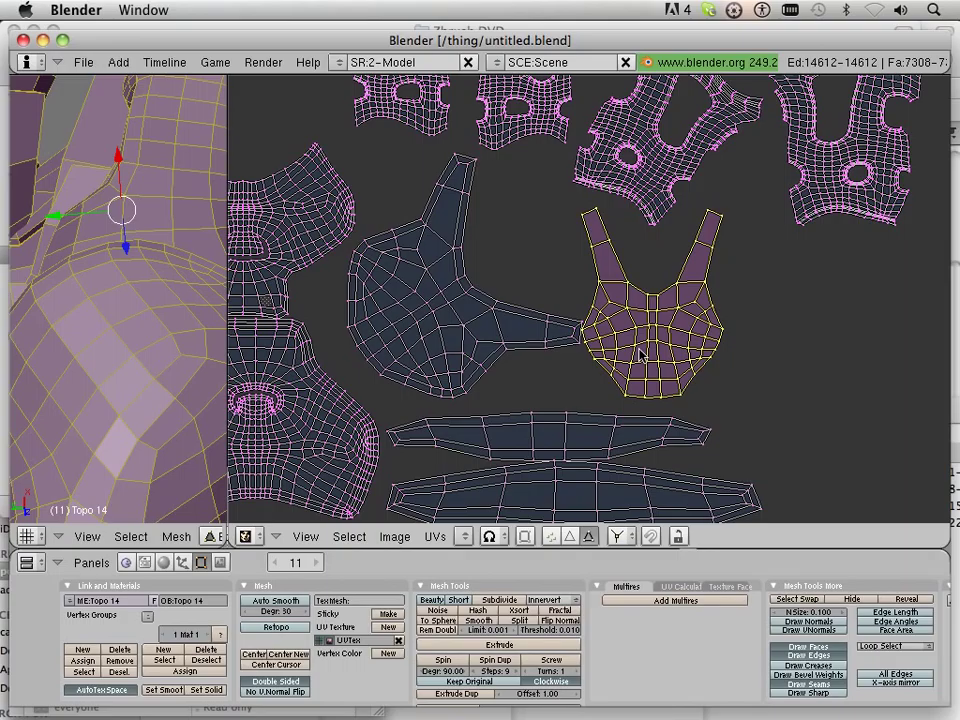
pyautogui.press('s')
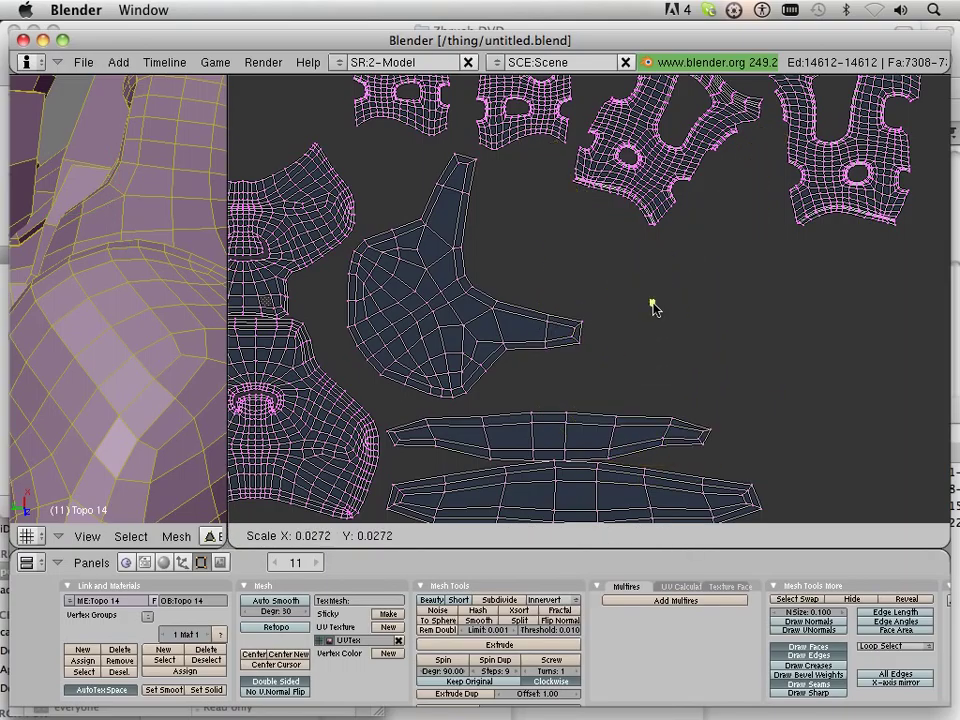
pyautogui.click(661, 318)
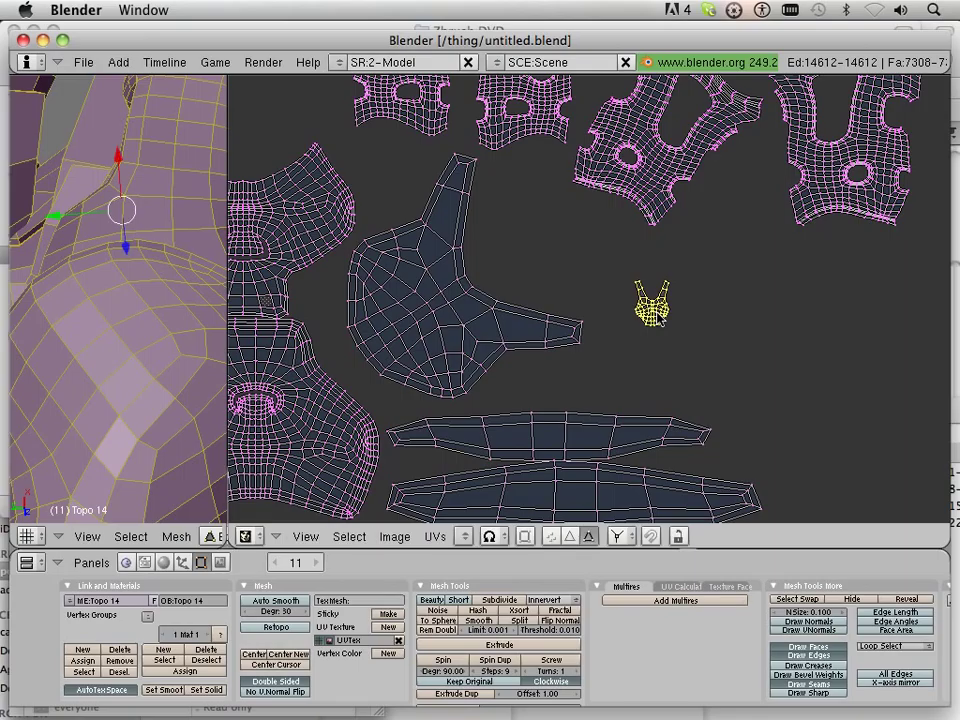
pyautogui.press('s')
pyautogui.click(664, 330)
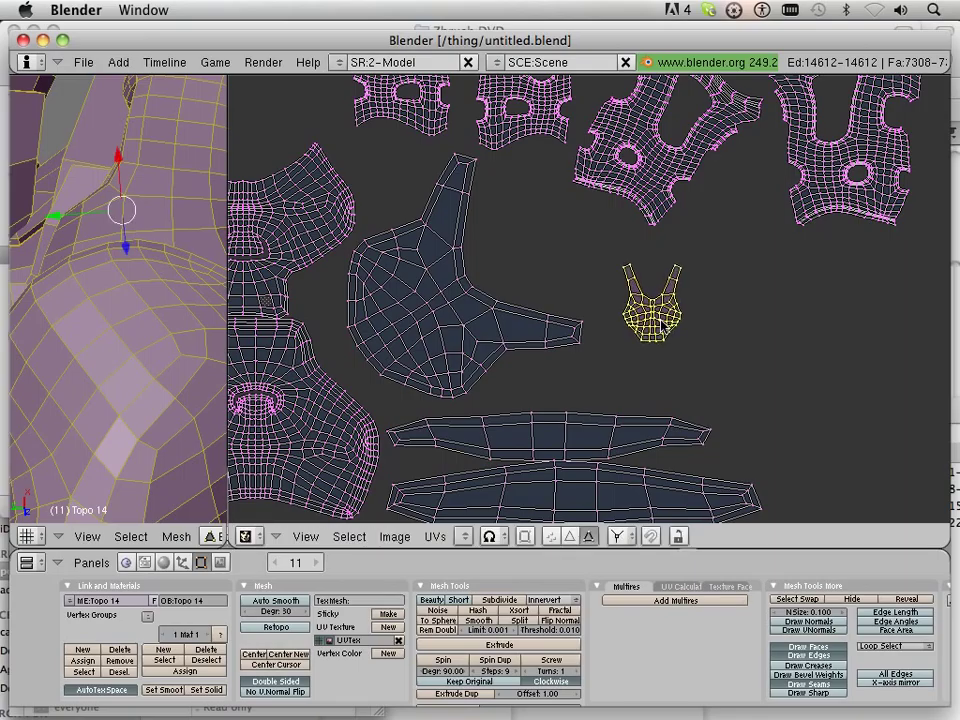
pyautogui.press('g')
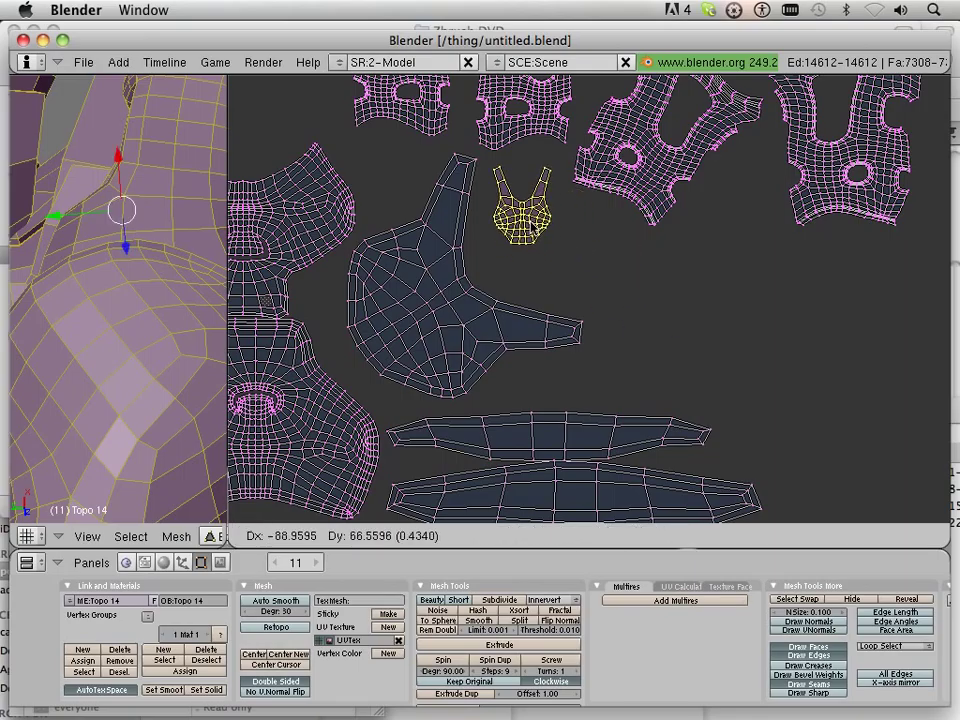
pyautogui.click(545, 268)
# - Shrink the small curved island and tuck it beside the armor pieces
pyautogui.moveTo(333, 257); pyautogui.dragTo(526, 271, button='middle')
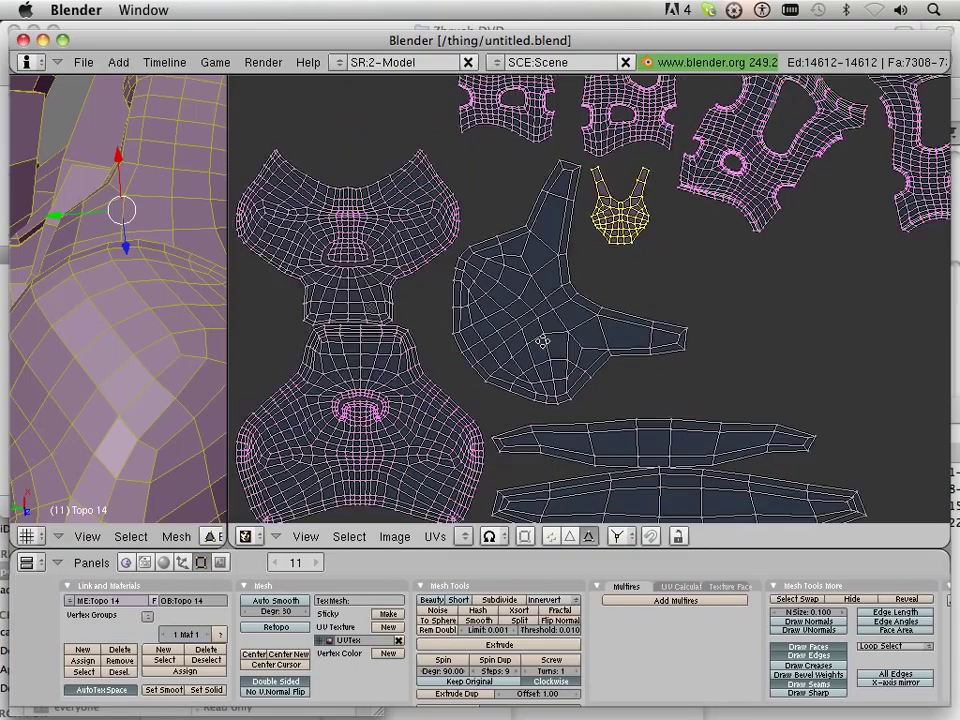
pyautogui.rightClick(529, 286)
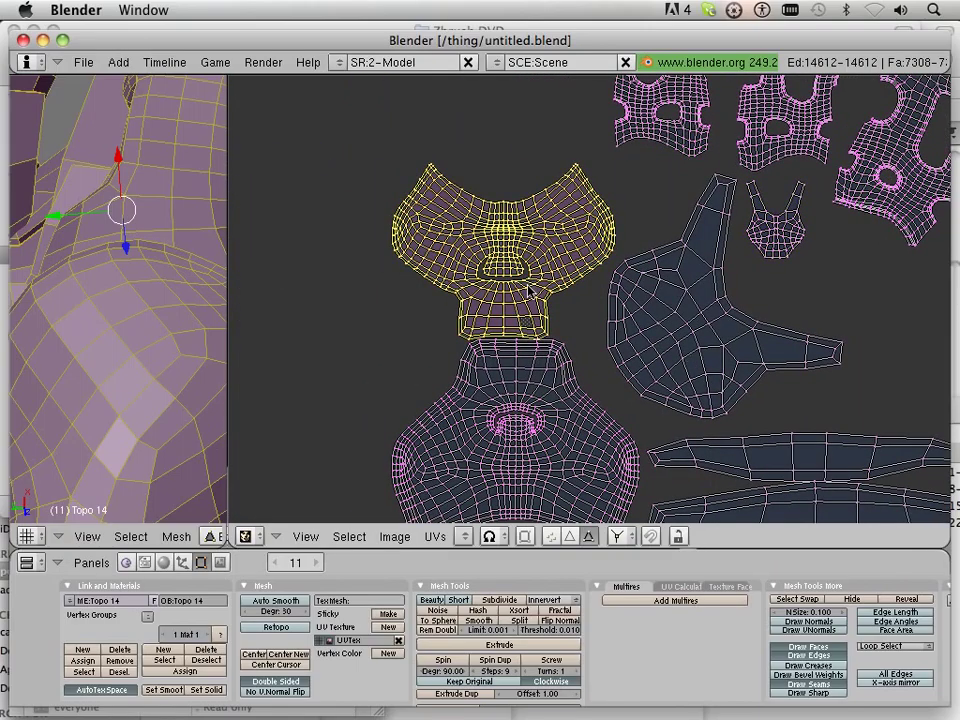
pyautogui.press('s')
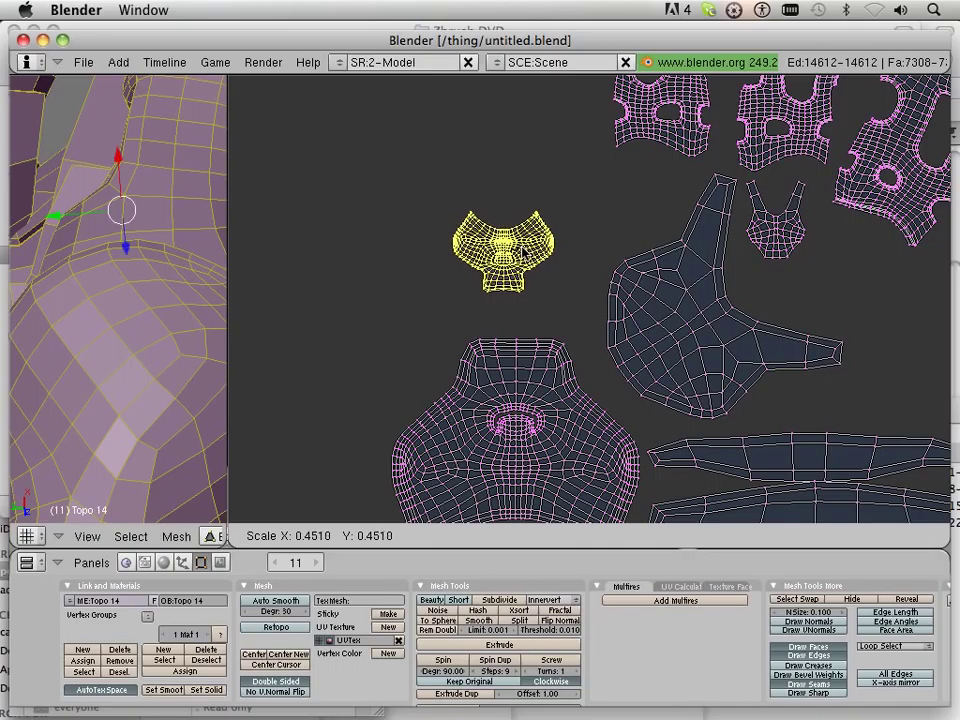
pyautogui.click(522, 245)
pyautogui.press('g')
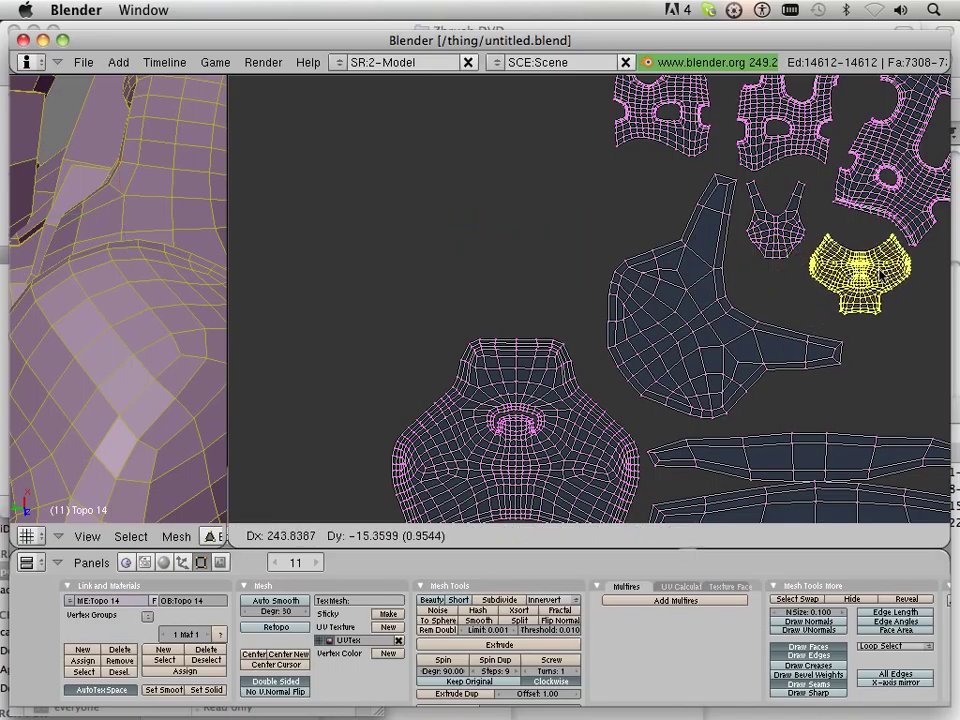
pyautogui.click(876, 274)
# - Set the leftmost large armor plate island slightly lower
pyautogui.moveTo(672, 343)
pyautogui.mouseDown(button='middle')
pyautogui.moveTo(579, 231)
pyautogui.moveTo(437, 384)
pyautogui.mouseUp(button='middle')
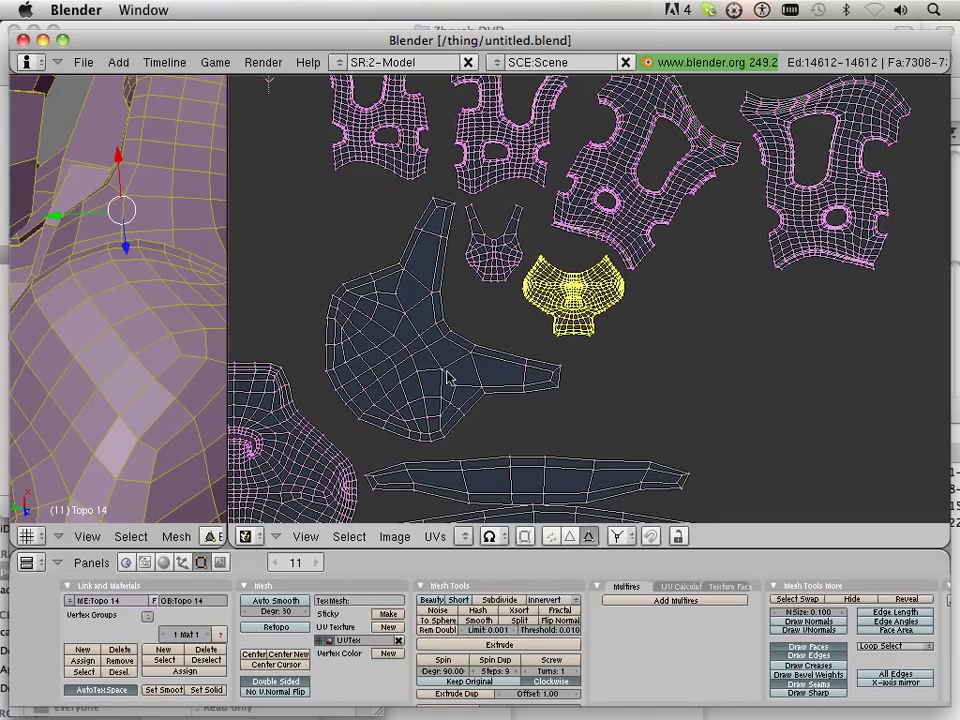
pyautogui.moveTo(340, 250); pyautogui.dragTo(424, 383, button='middle')
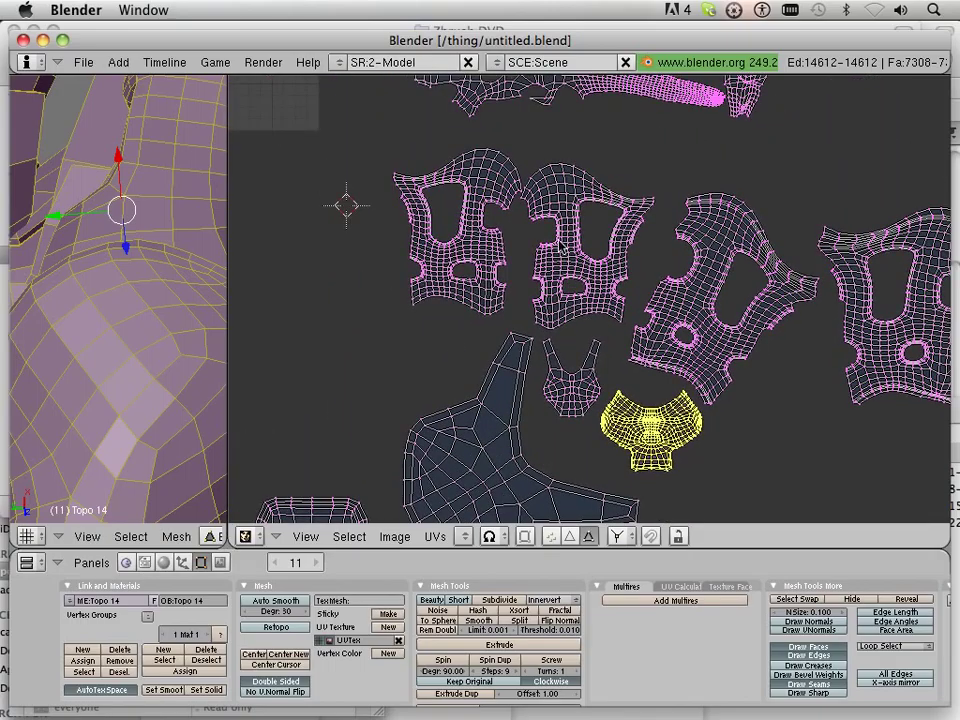
pyautogui.moveTo(421, 184); pyautogui.dragTo(437, 251, button='middle')
pyautogui.rightClick(507, 322)
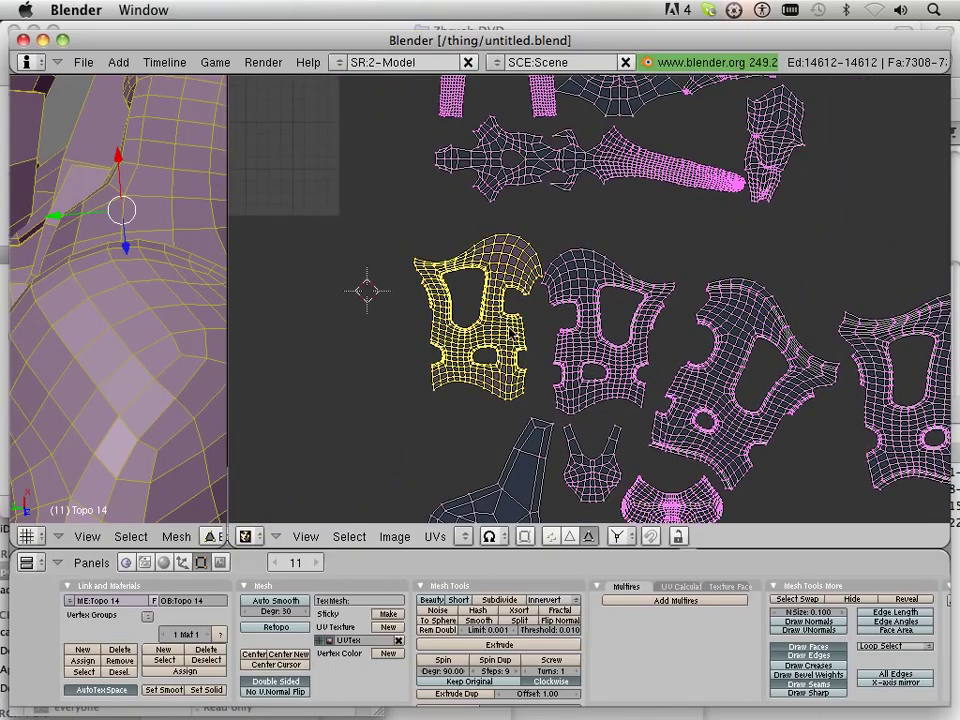
pyautogui.press('g')
pyautogui.click(506, 351)
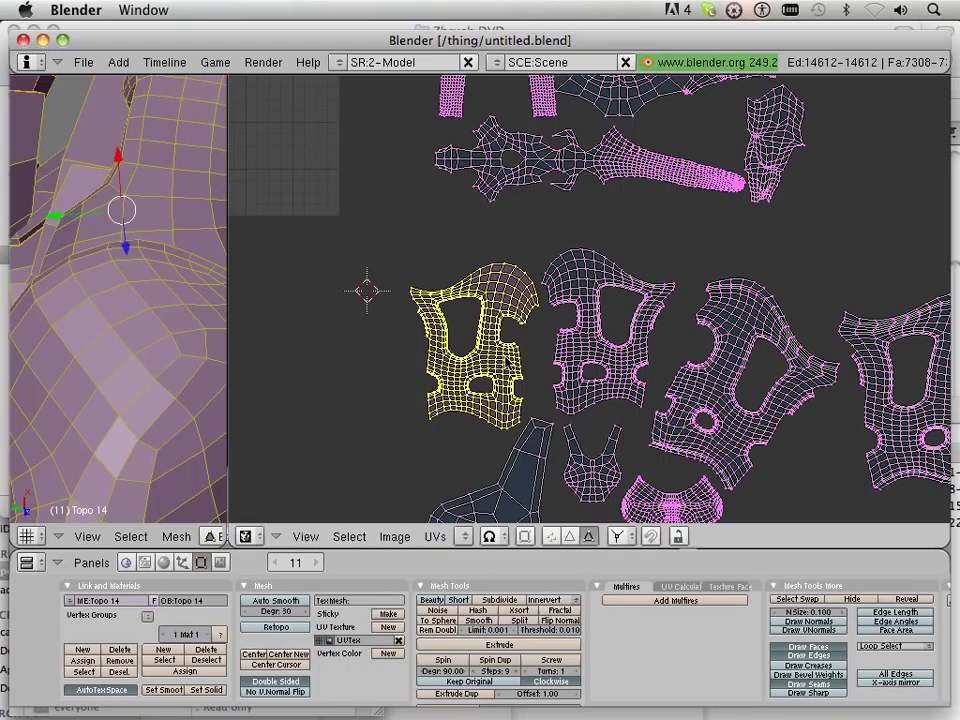
pyautogui.scroll(-2, 670, 430)
pyautogui.moveTo(670, 430); pyautogui.dragTo(645, 412, button='middle')
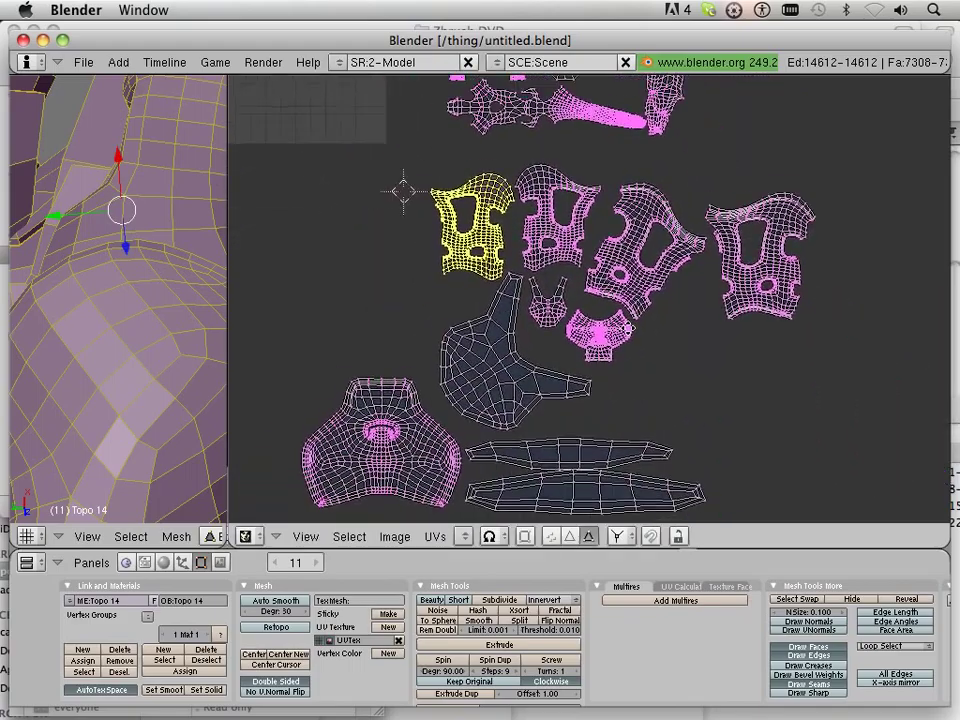
pyautogui.keyDown('shift'); pyautogui.scroll(3, 646, 412); pyautogui.keyUp('shift')
pyautogui.keyDown('ctrl'); pyautogui.hscroll(-3, 646, 400); pyautogui.keyUp('ctrl')
# - Move both halves of the top island down beside the pink islands
pyautogui.keyDown('ctrl'); pyautogui.hscroll(-3, 657, 342); pyautogui.keyUp('ctrl')
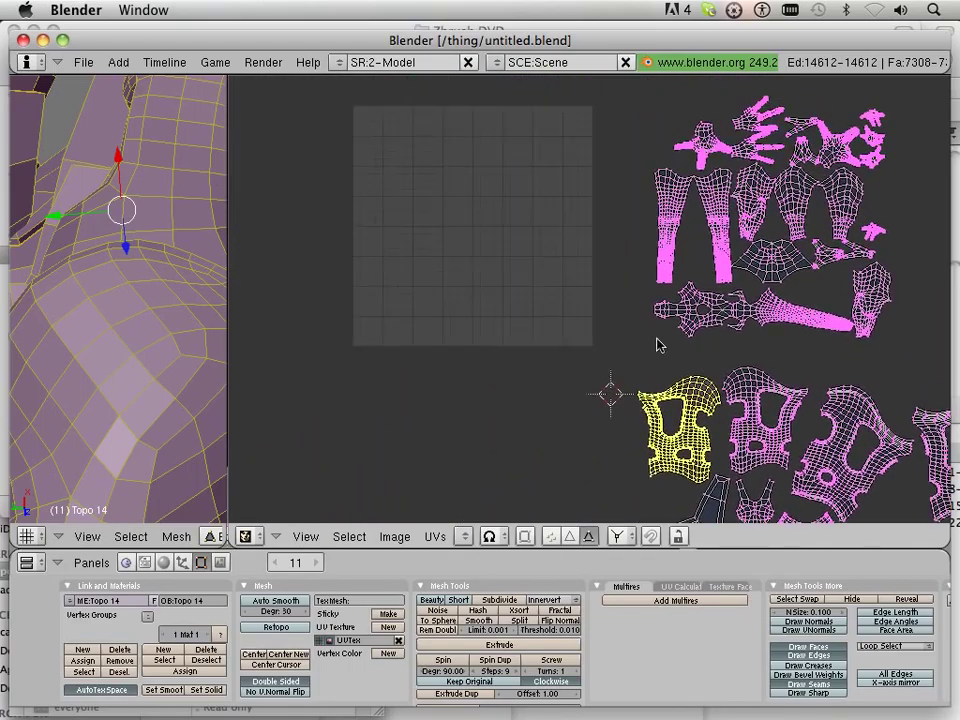
pyautogui.scroll(-3, 616, 321)
pyautogui.moveTo(614, 321); pyautogui.dragTo(598, 301, button='middle')
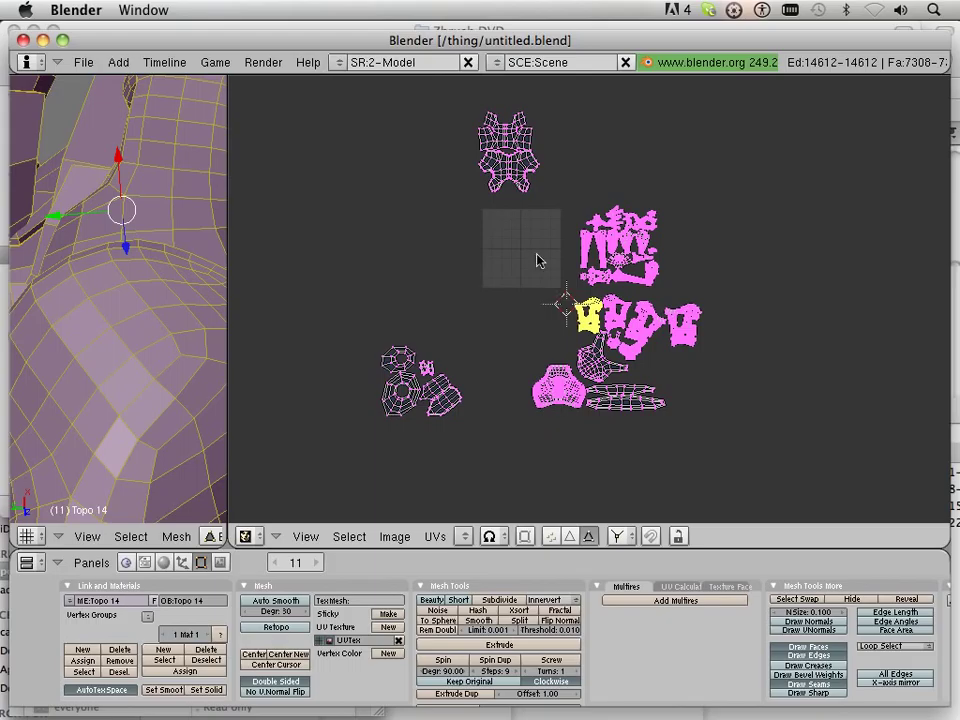
pyautogui.rightClick(506, 168)
pyautogui.keyDown('shift'); pyautogui.rightClick(507, 148); pyautogui.keyUp('shift')
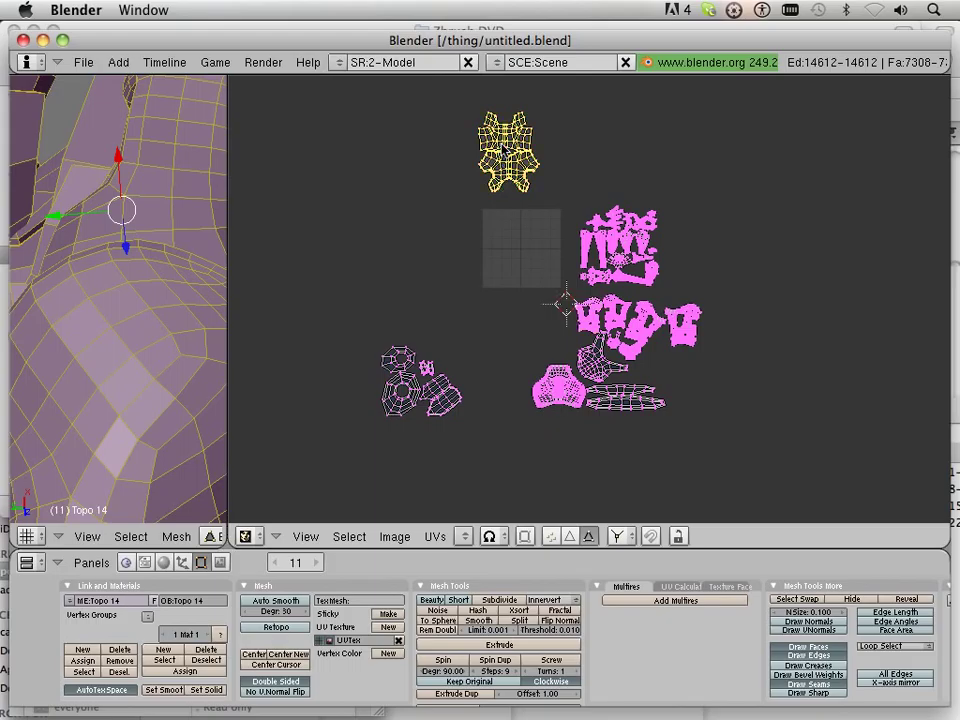
pyautogui.press('g')
pyautogui.click(696, 387)
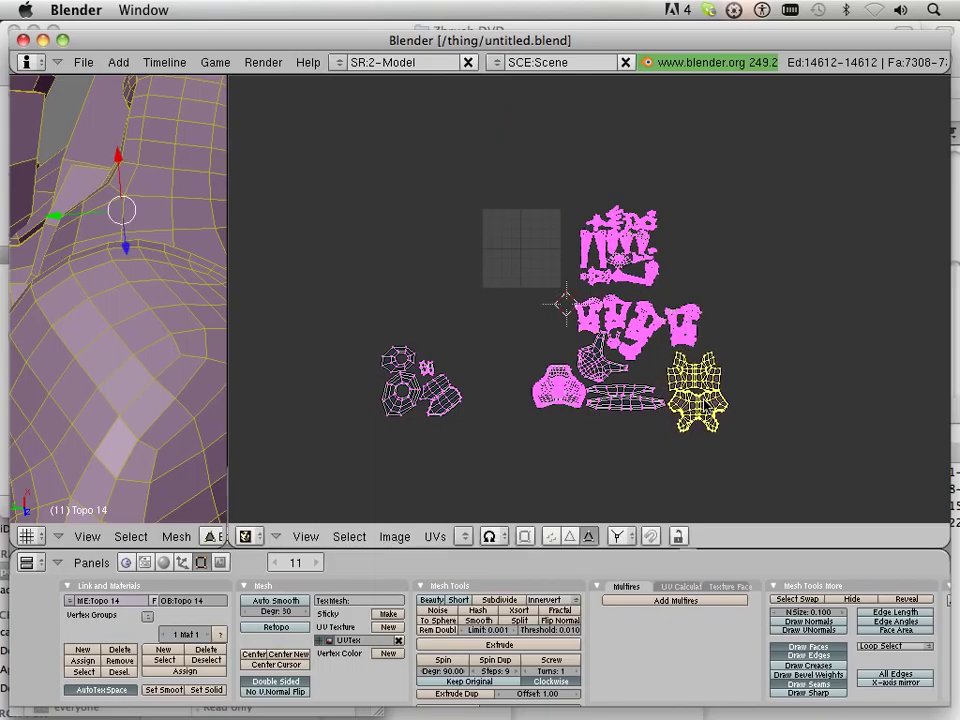
# - Narrow the selection to the moved top island and orbit the 3D model
pyautogui.scroll(3, 703, 400)
pyautogui.moveTo(729, 429)
pyautogui.mouseDown(button='middle')
pyautogui.moveTo(634, 336)
pyautogui.moveTo(467, 242)
pyautogui.mouseUp(button='middle')
pyautogui.scroll(3, 493, 300)
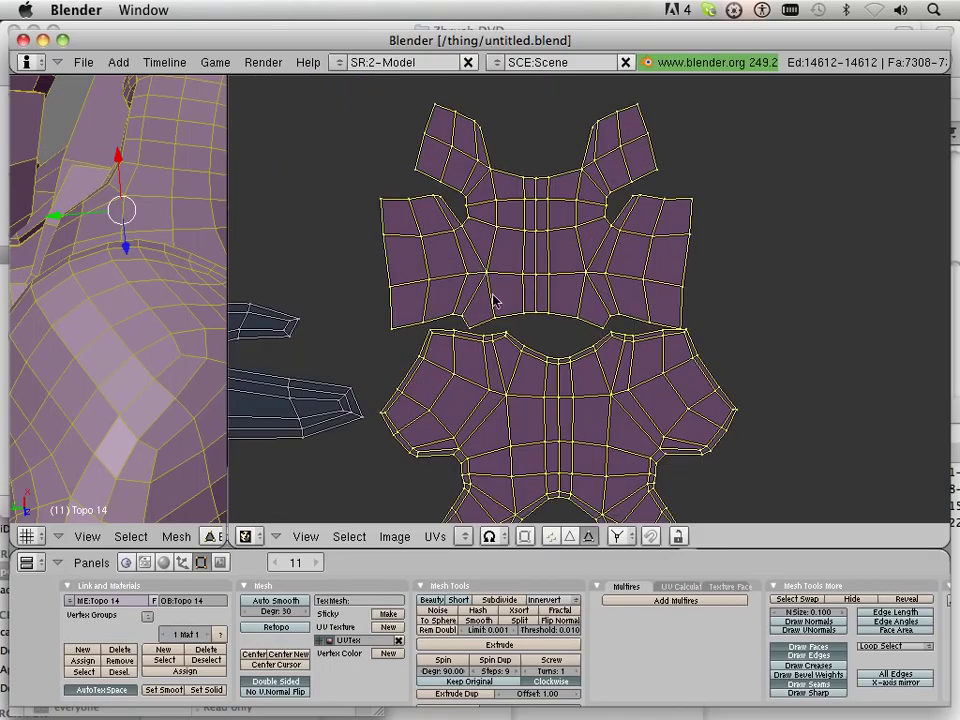
pyautogui.press('a')
pyautogui.press('l')
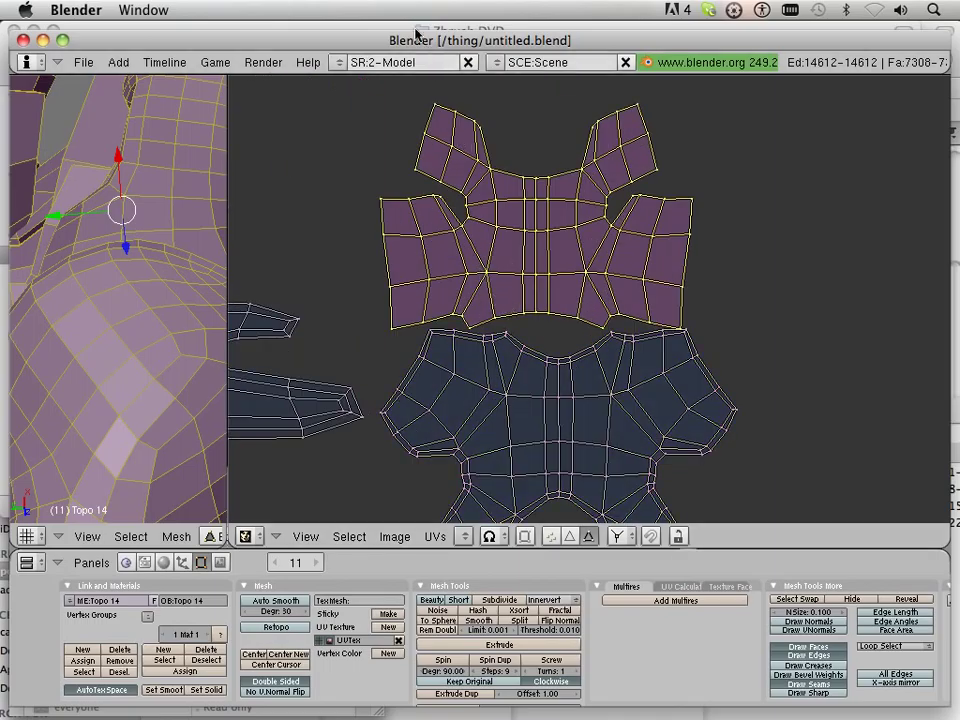
pyautogui.moveTo(190, 150)
pyautogui.mouseDown(button='middle')
pyautogui.moveTo(166, 174)
pyautogui.moveTo(189, 180)
pyautogui.mouseUp(button='middle')
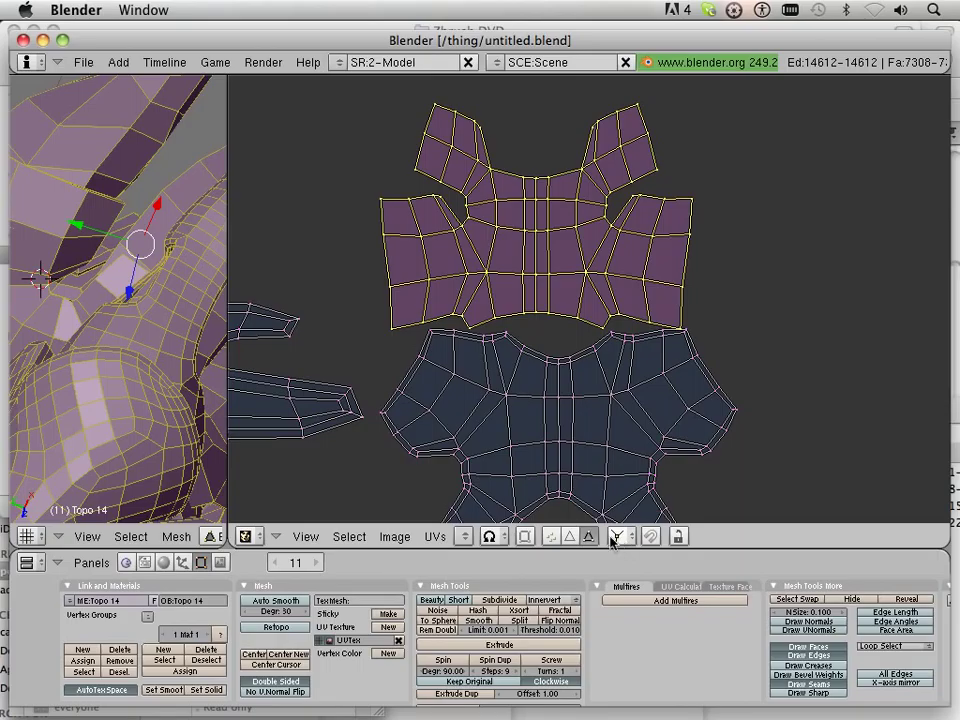
# - Turn on UV Sync Selection, deselect everything and inspect the model
pyautogui.click(523, 536)
pyautogui.press('a')
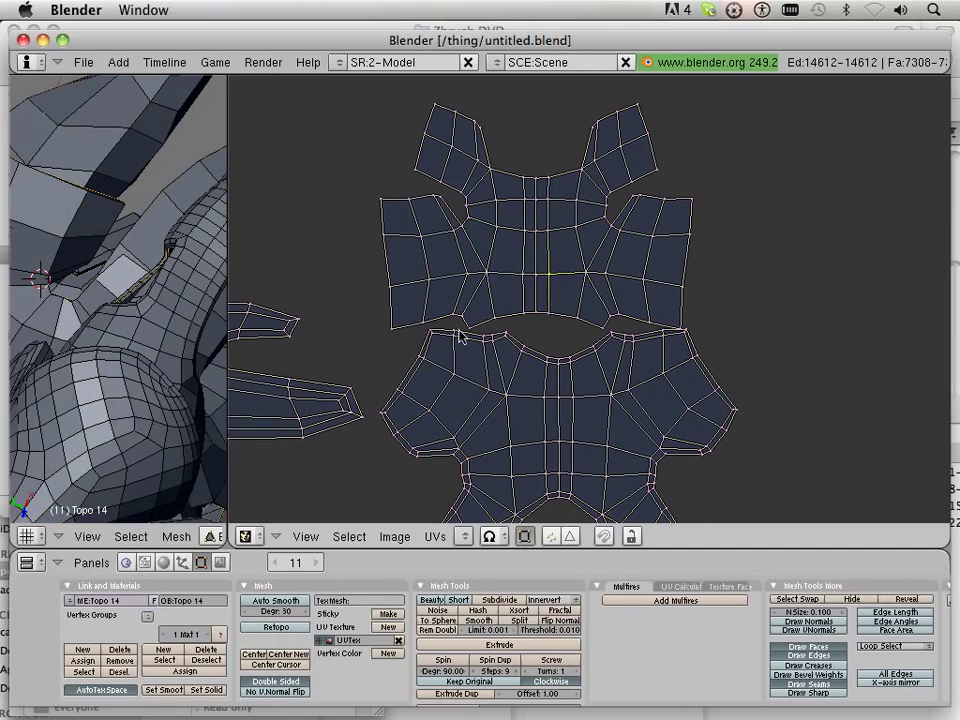
pyautogui.moveTo(33, 268)
pyautogui.mouseDown(button='middle')
pyautogui.moveTo(130, 316)
pyautogui.moveTo(143, 442)
pyautogui.mouseUp(button='middle')
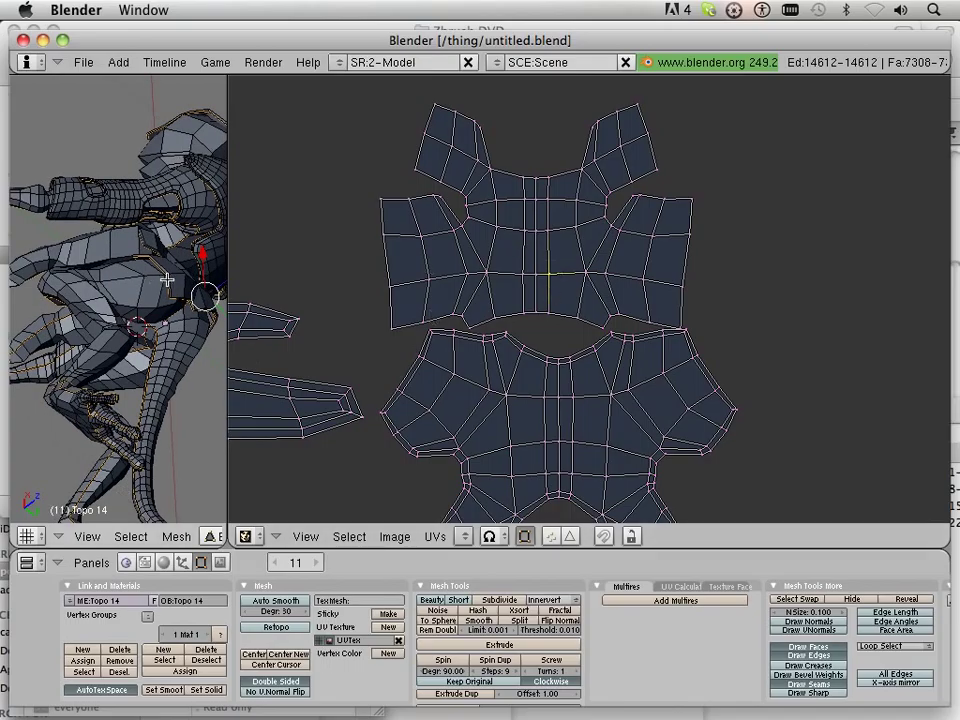
pyautogui.scroll(-2, 553, 271)
pyautogui.scroll(-2, 553, 270)
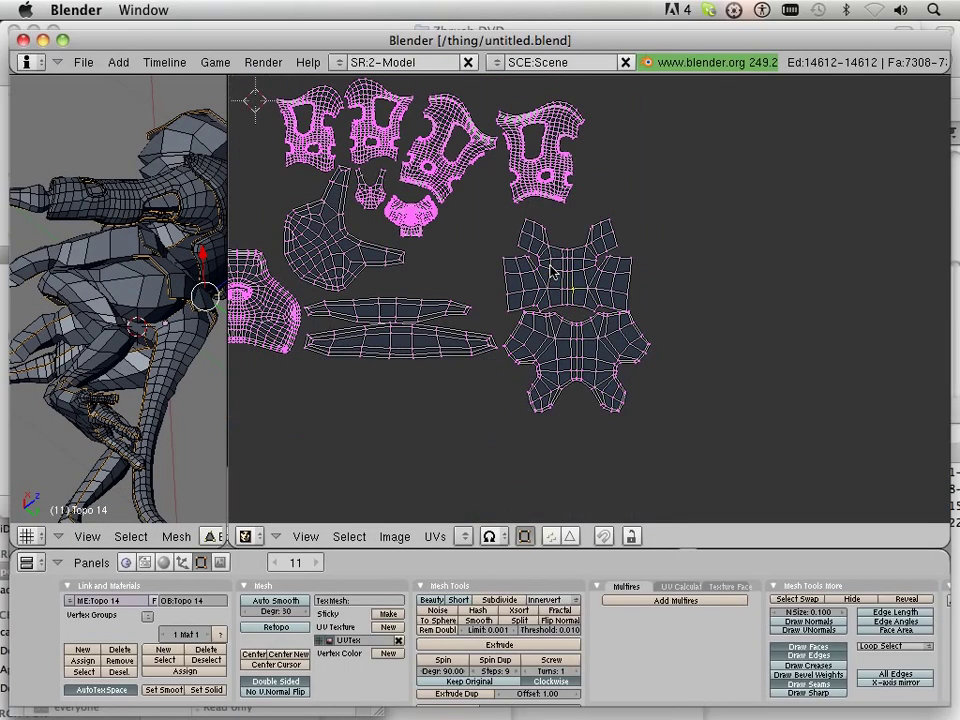
# - Turn UV Sync Selection off and select the whole mesh so its UVs show
pyautogui.press('l')
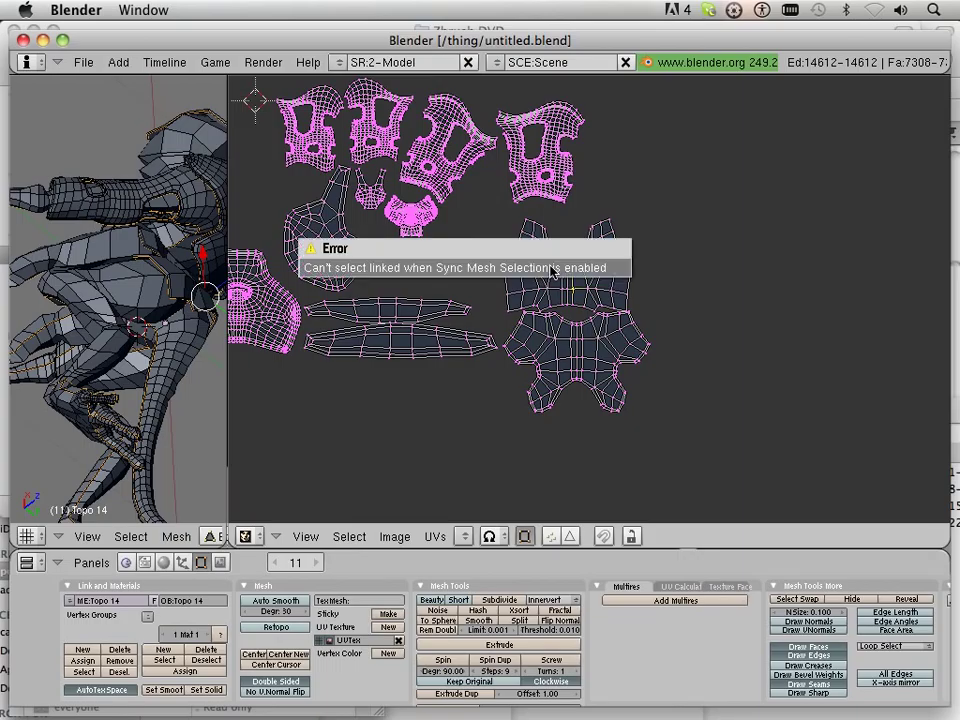
pyautogui.click(524, 537)
pyautogui.rightClick(130, 310)
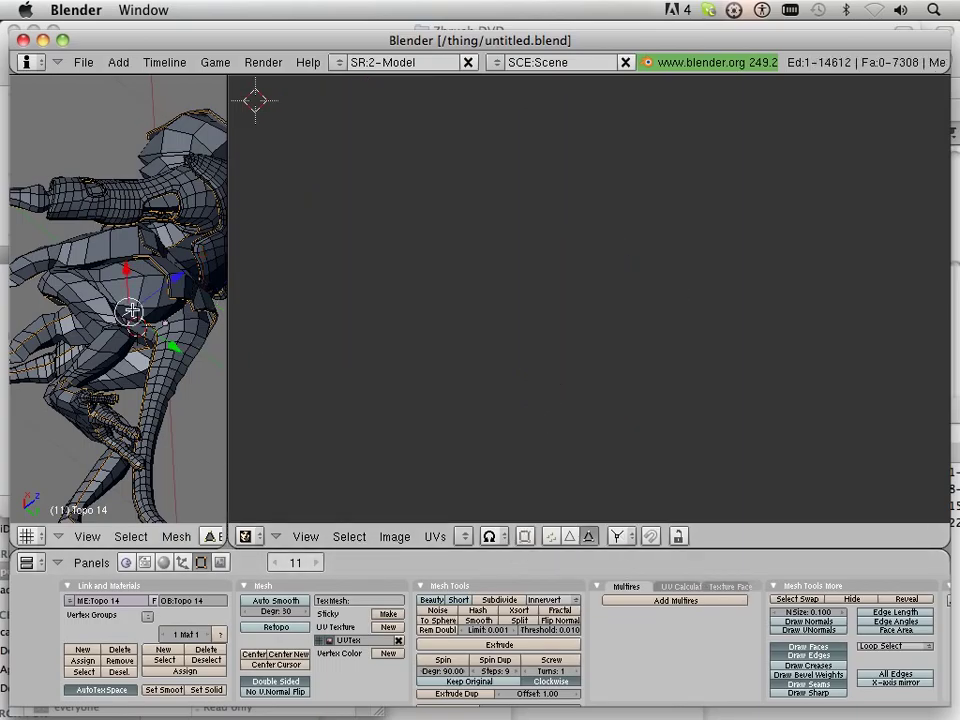
pyautogui.press('a')
pyautogui.scroll(3, 420, 222)
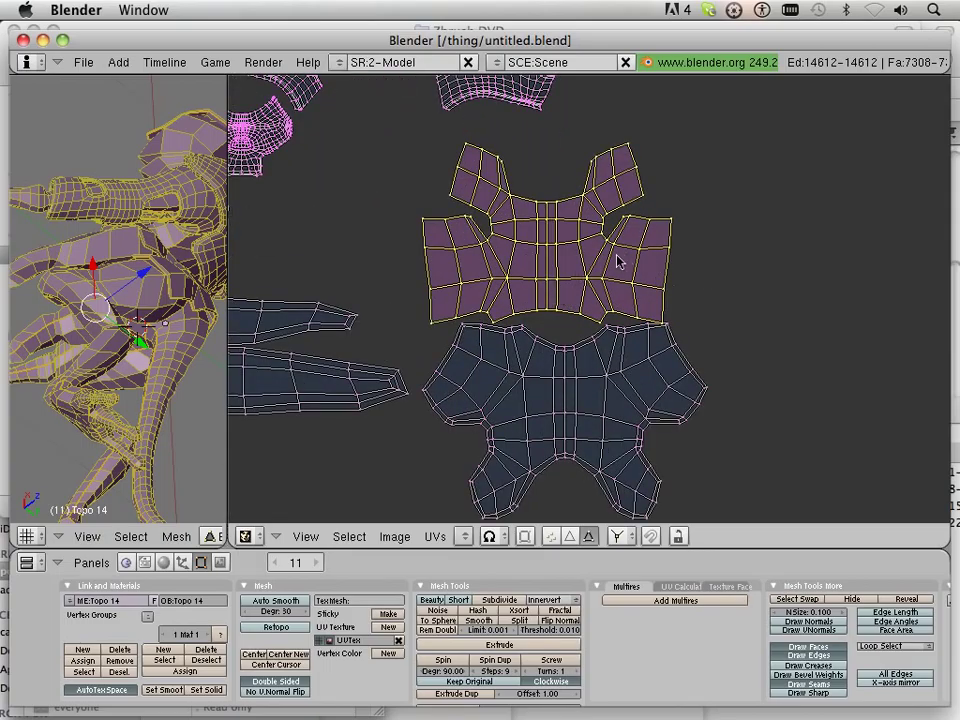
# - Scale the upper chest island to 0.532 and move it near the armor islands
pyautogui.press('s')
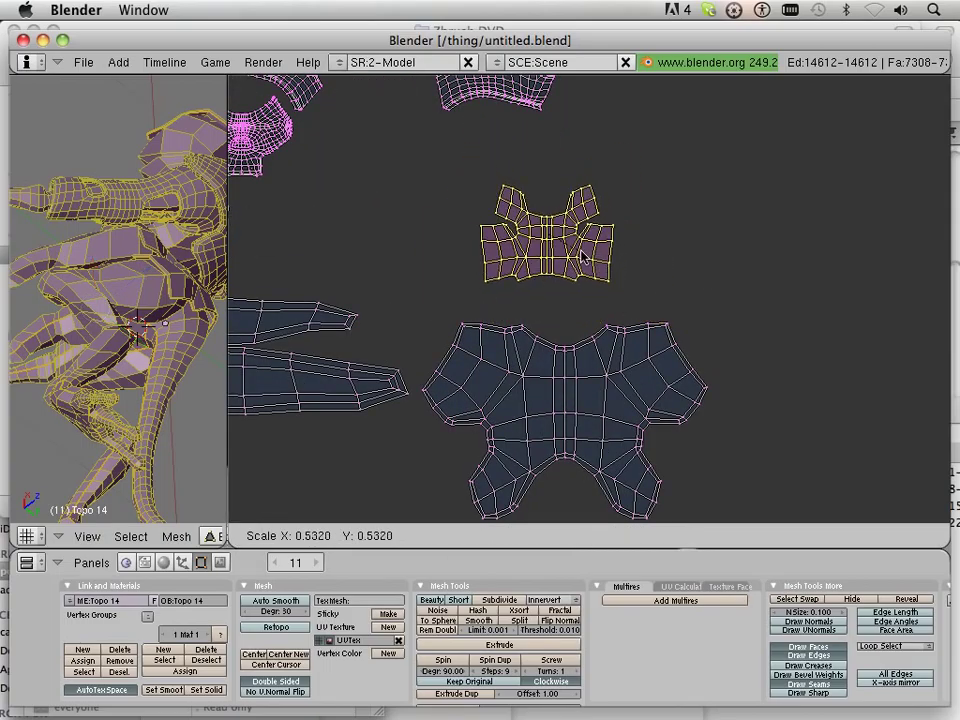
pyautogui.click(578, 257)
pyautogui.press('g')
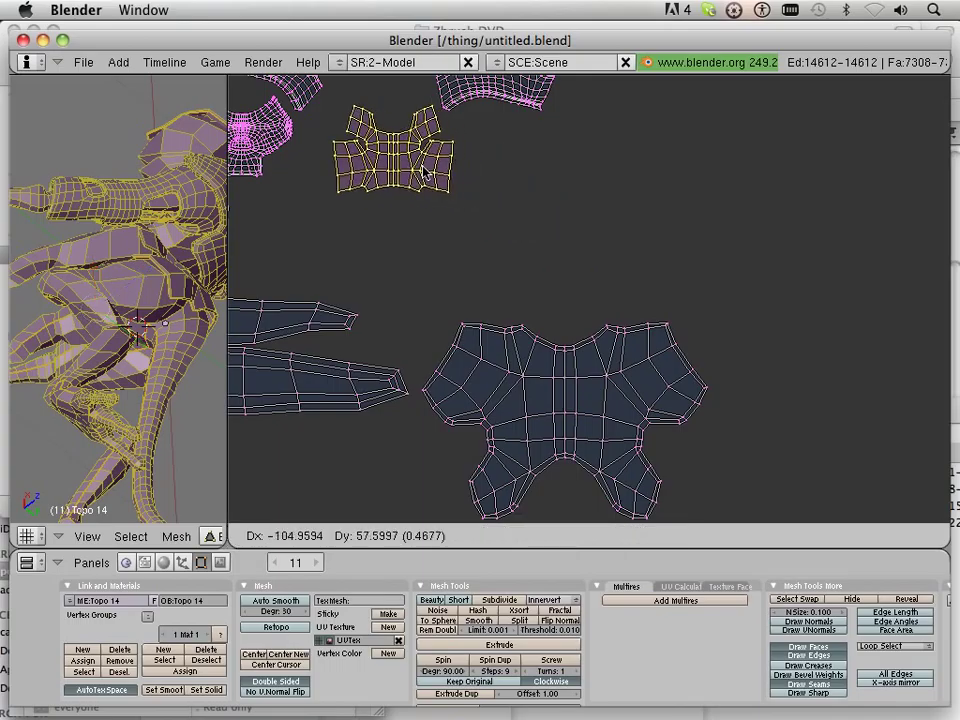
pyautogui.click(405, 147)
pyautogui.scroll(-3, 322, 160)
pyautogui.moveTo(438, 240); pyautogui.dragTo(459, 263, button='middle')
pyautogui.scroll(2, 459, 263)
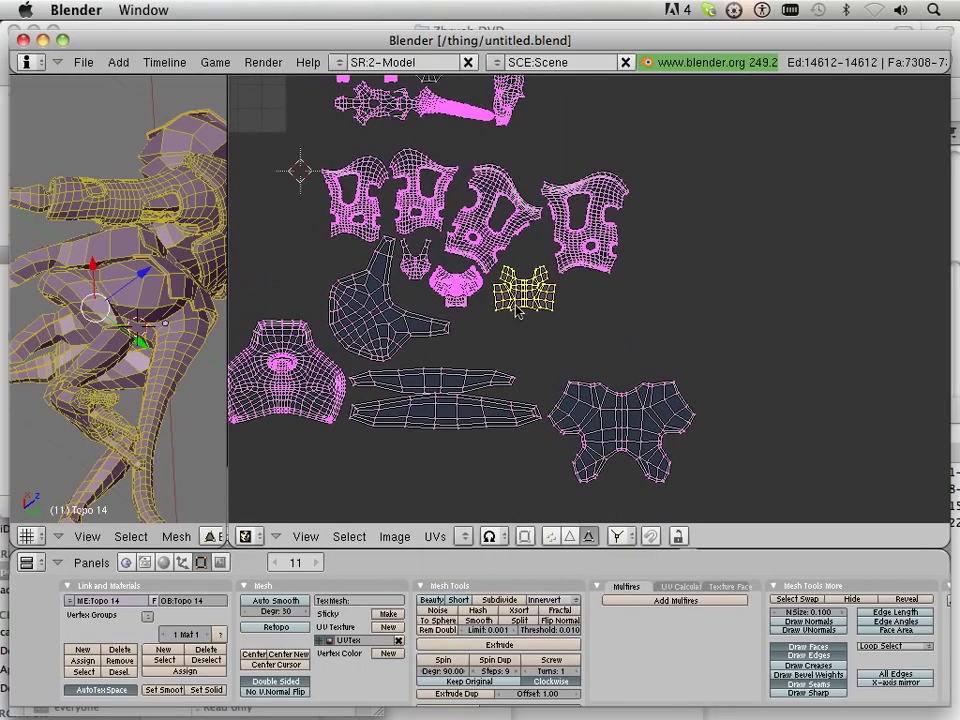
pyautogui.scroll(2, 491, 305)
# - Nudge the shrunken chest island slightly higher
pyautogui.press('g')
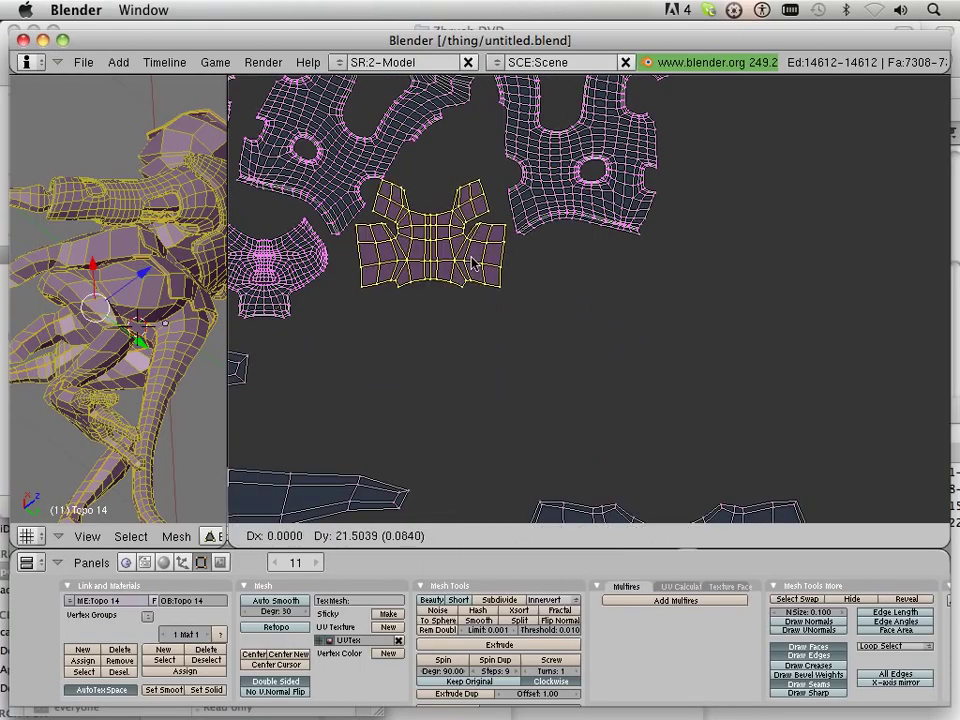
pyautogui.click(488, 291)
pyautogui.scroll(-2, 490, 290)
pyautogui.scroll(-2, 490, 291)
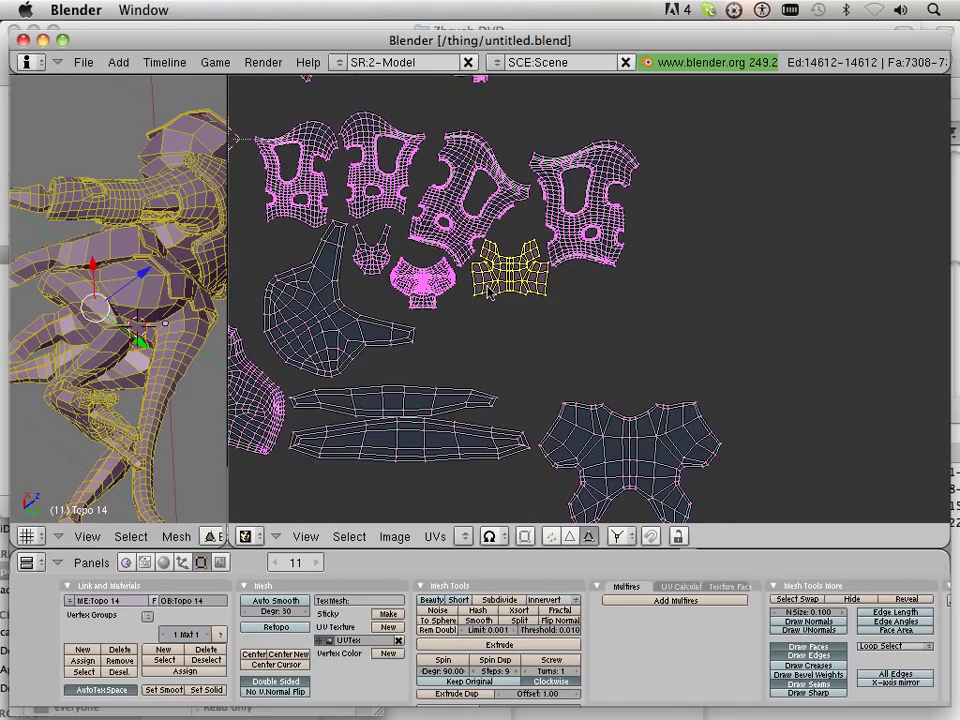
pyautogui.moveTo(490, 291); pyautogui.dragTo(549, 263, button='middle')
# - Move the lower chest island up beside the armor cluster
pyautogui.press('l')
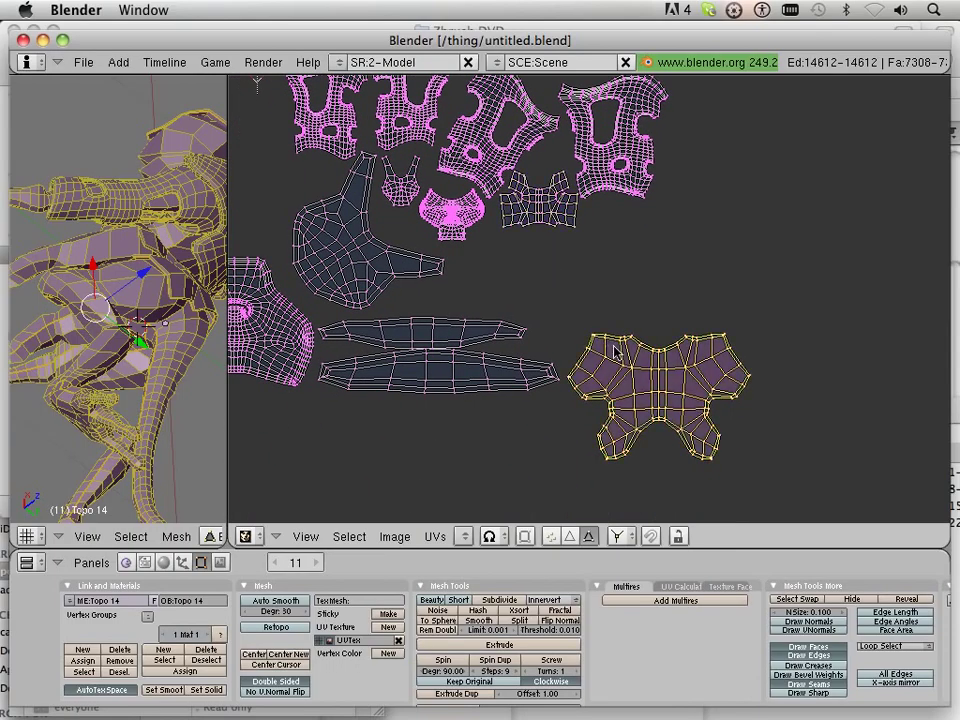
pyautogui.press('g')
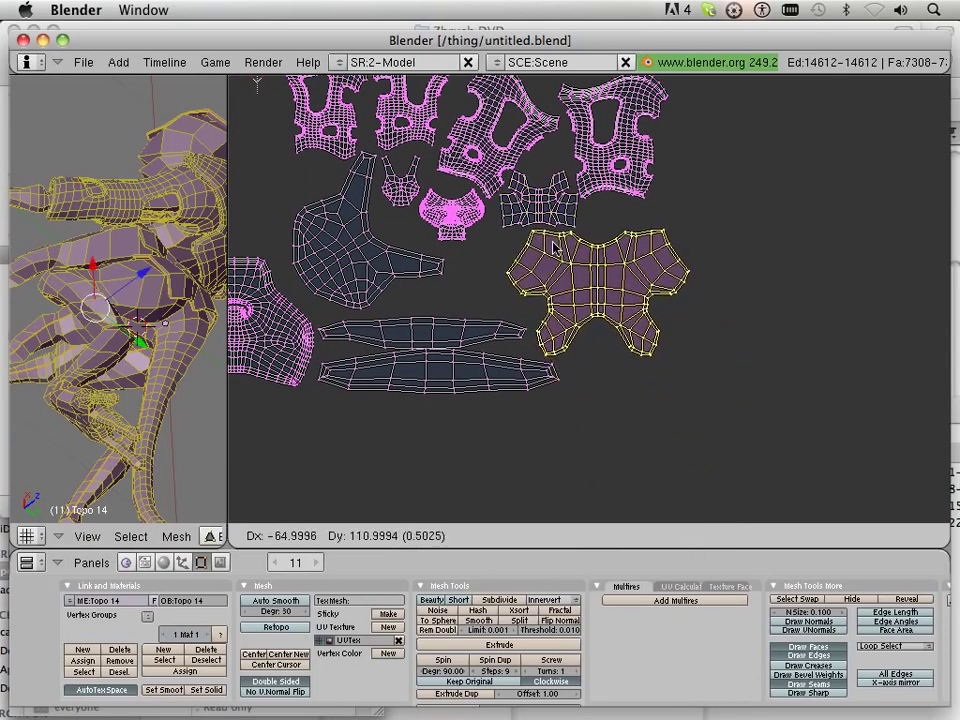
pyautogui.click(533, 266)
pyautogui.scroll(-4, 530, 268)
# - Move the small left island beside the large islands
pyautogui.scroll(2, 531, 266)
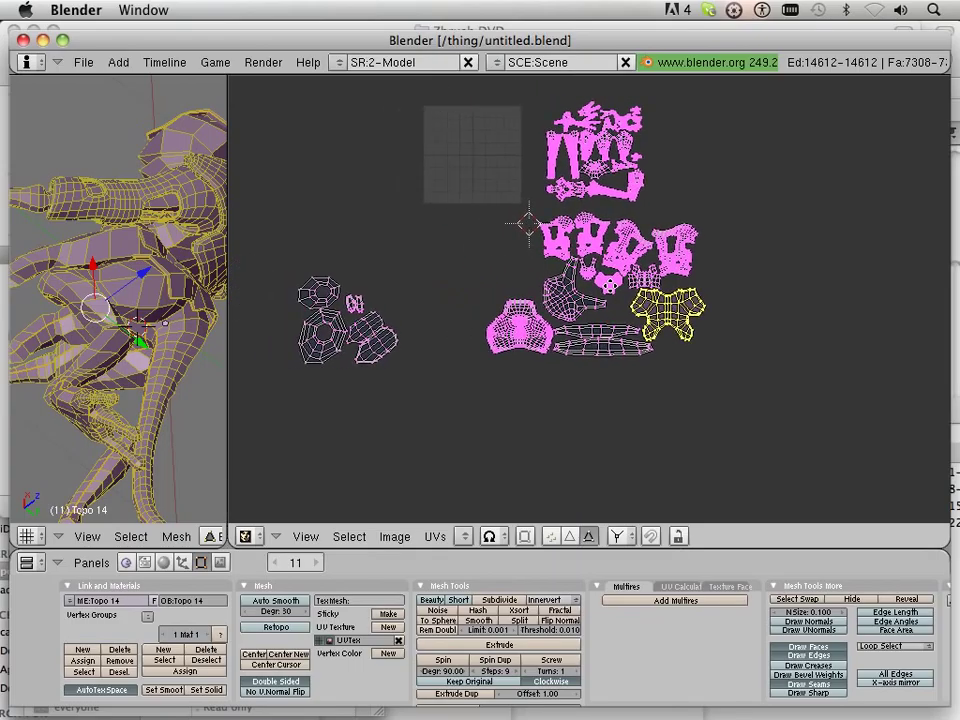
pyautogui.scroll(1, 515, 310)
pyautogui.scroll(1, 500, 362)
pyautogui.moveTo(484, 345); pyautogui.dragTo(489, 333, button='middle')
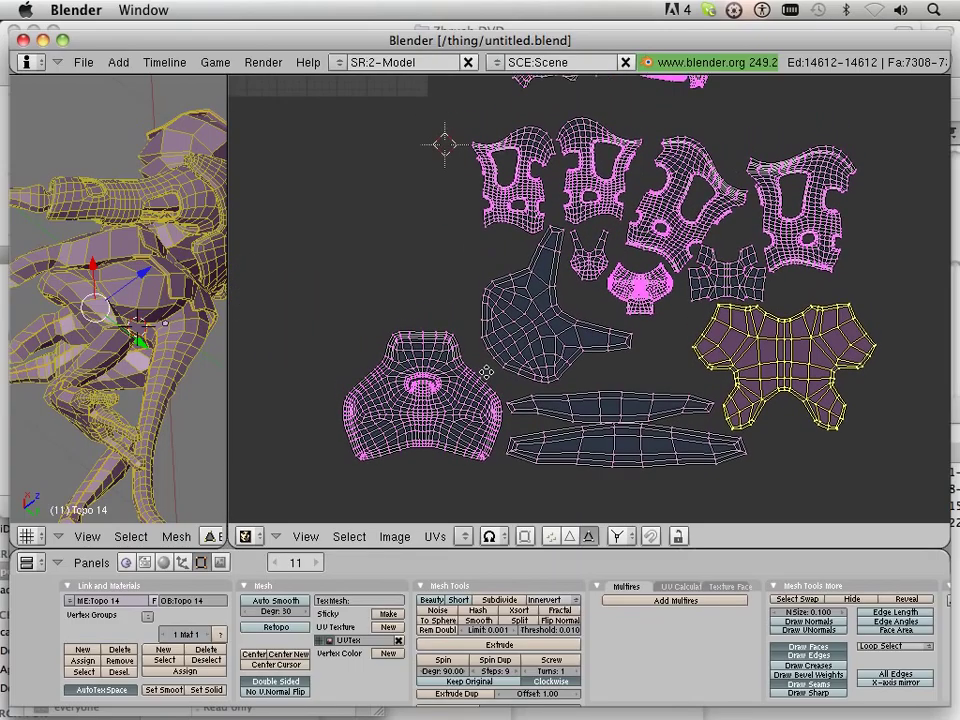
pyautogui.scroll(-4, 497, 342)
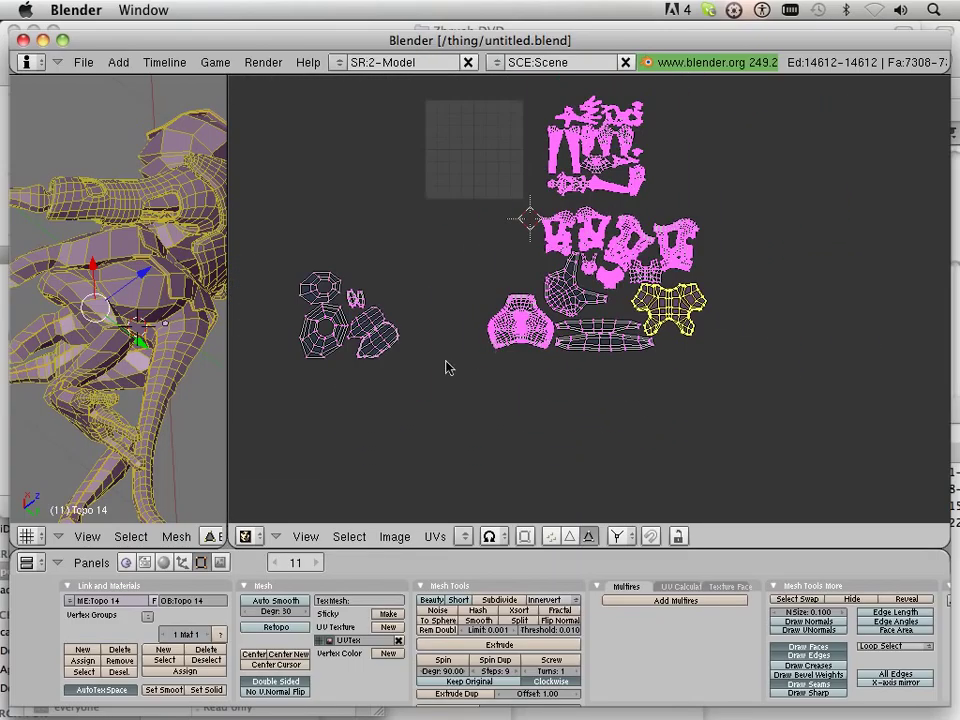
pyautogui.rightClick(377, 357)
pyautogui.press('g')
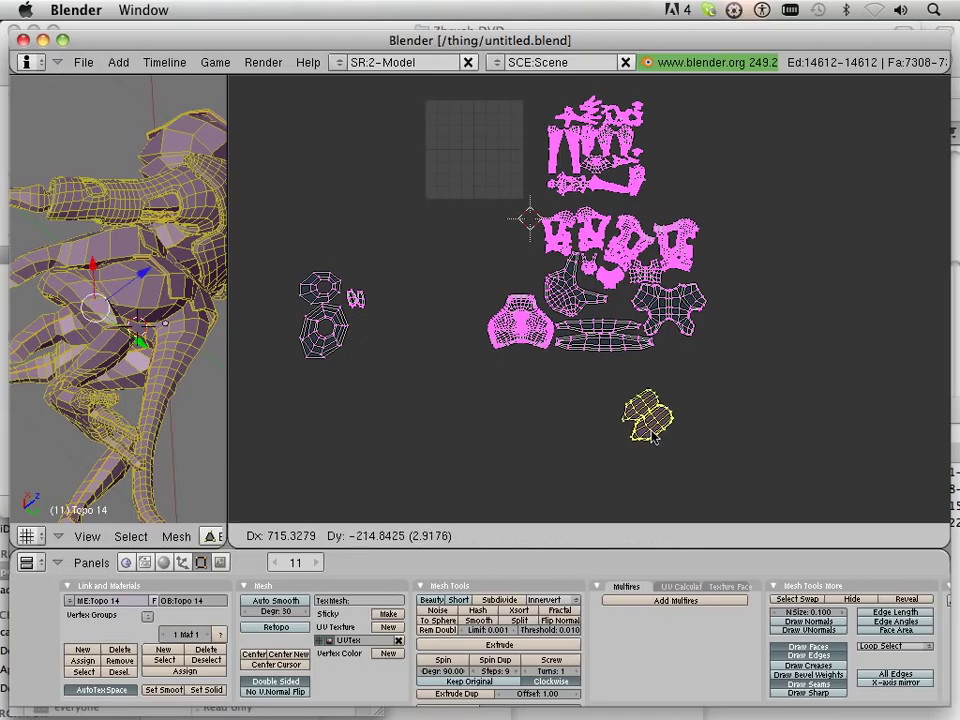
pyautogui.click(686, 385)
# - Move the two octagon islands beside the large islands, side by side
pyautogui.rightClick(351, 337)
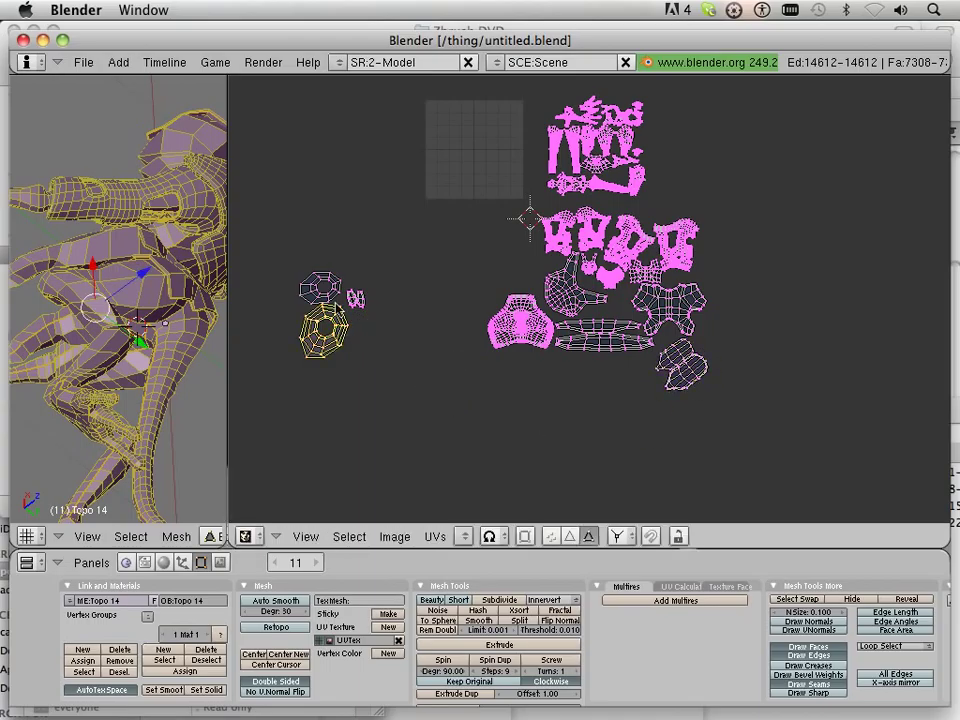
pyautogui.keyDown('shift'); pyautogui.rightClick(315, 295); pyautogui.keyUp('shift')
pyautogui.press('g')
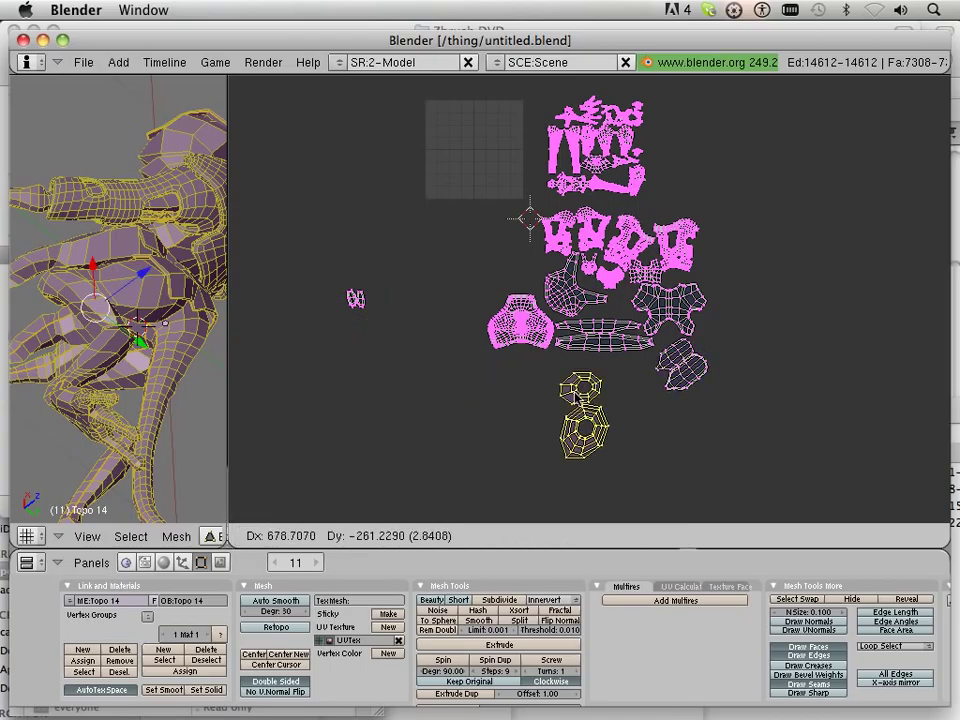
pyautogui.click(620, 380)
pyautogui.rightClick(628, 411)
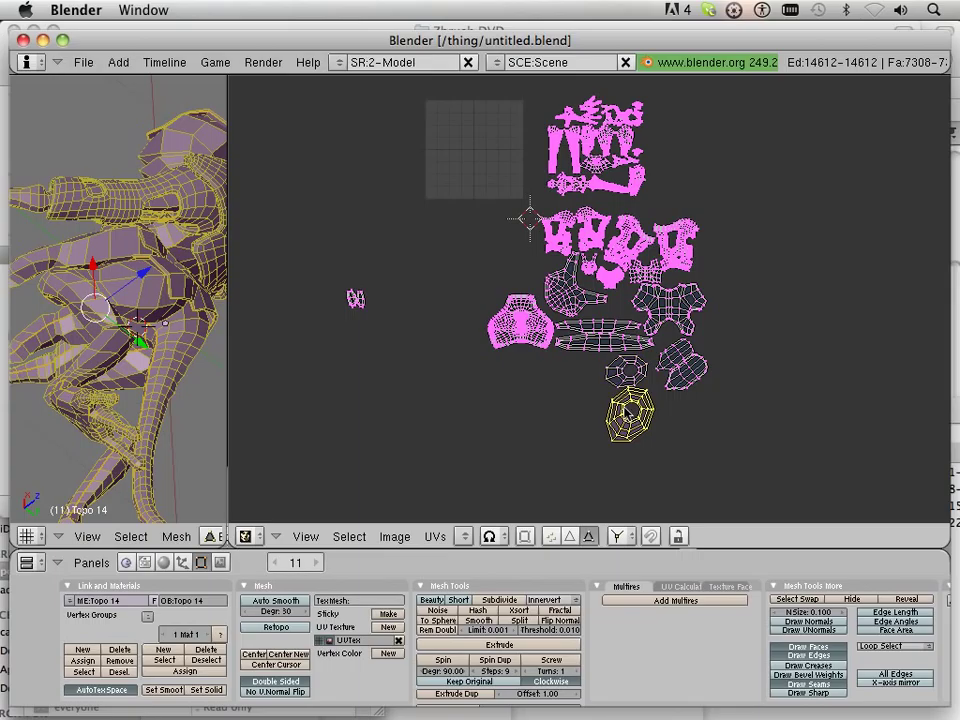
pyautogui.press('g')
pyautogui.click(572, 380)
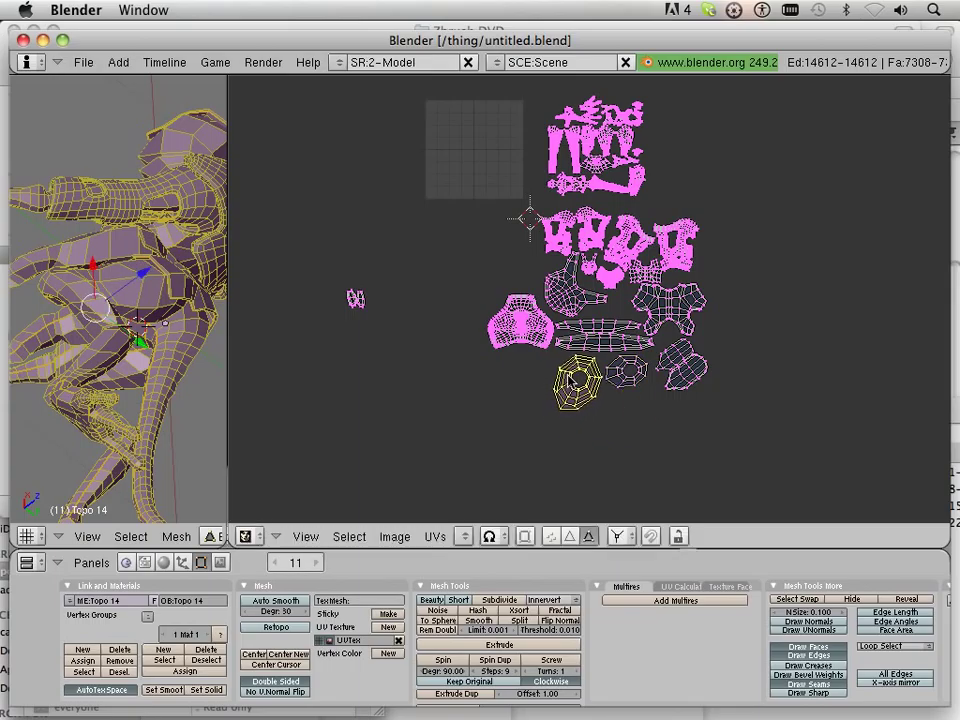
# - Place the small paired island below the large left island
pyautogui.rightClick(346, 308)
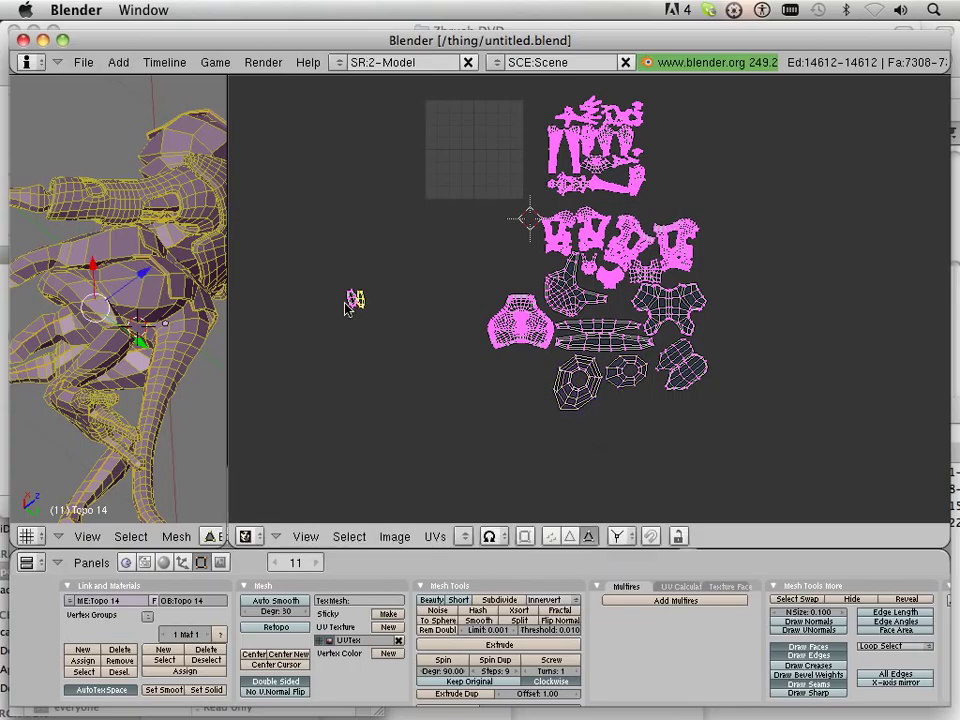
pyautogui.scroll(2, 355, 308)
pyautogui.scroll(-1, 356, 312)
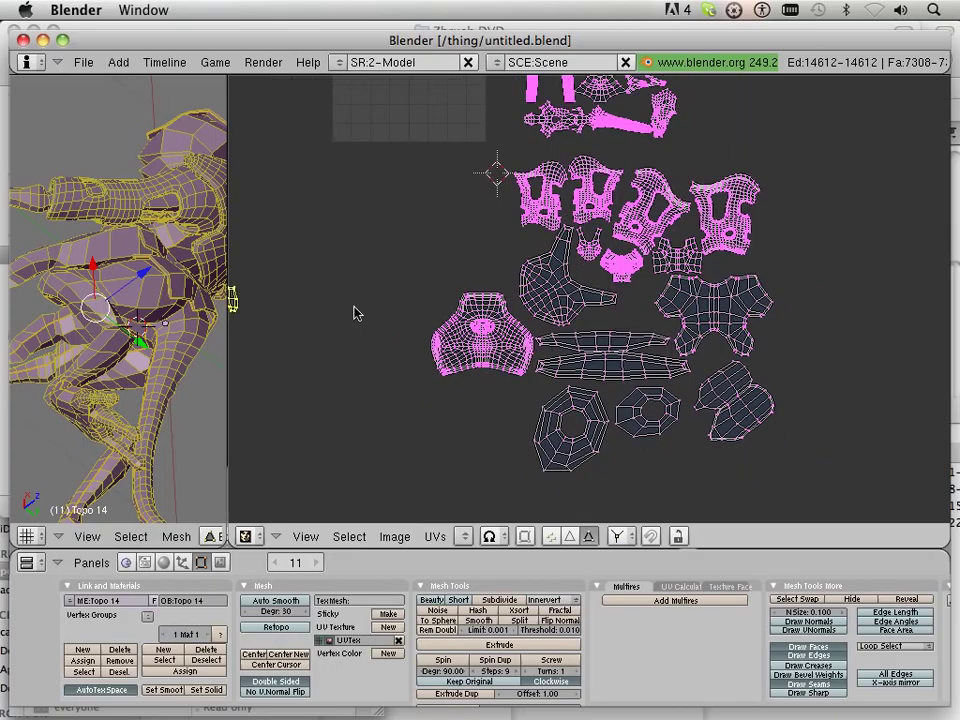
pyautogui.press('g')
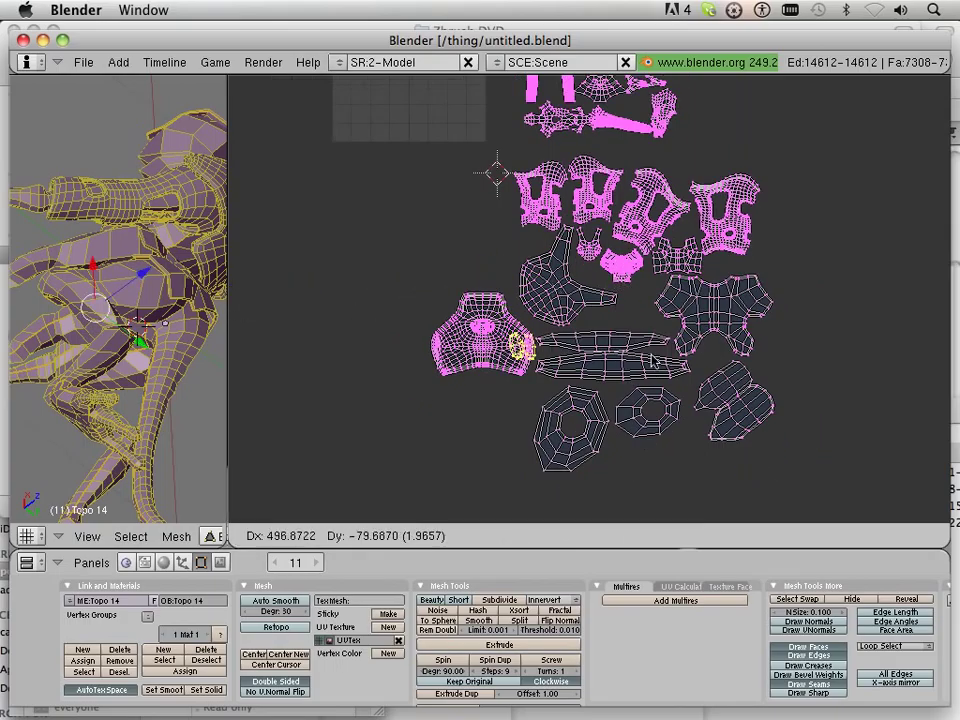
pyautogui.click(639, 410)
pyautogui.scroll(-1, 699, 280)
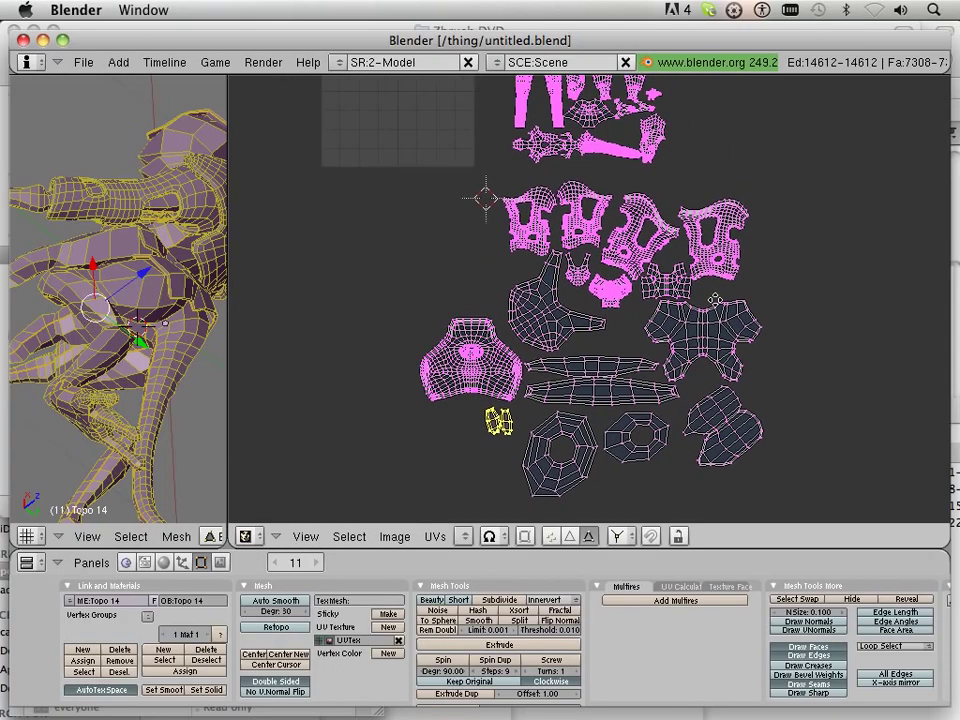
pyautogui.scroll(-1, 695, 295)
pyautogui.scroll(-1, 690, 315)
pyautogui.scroll(5, 612, 380)
pyautogui.press('g')
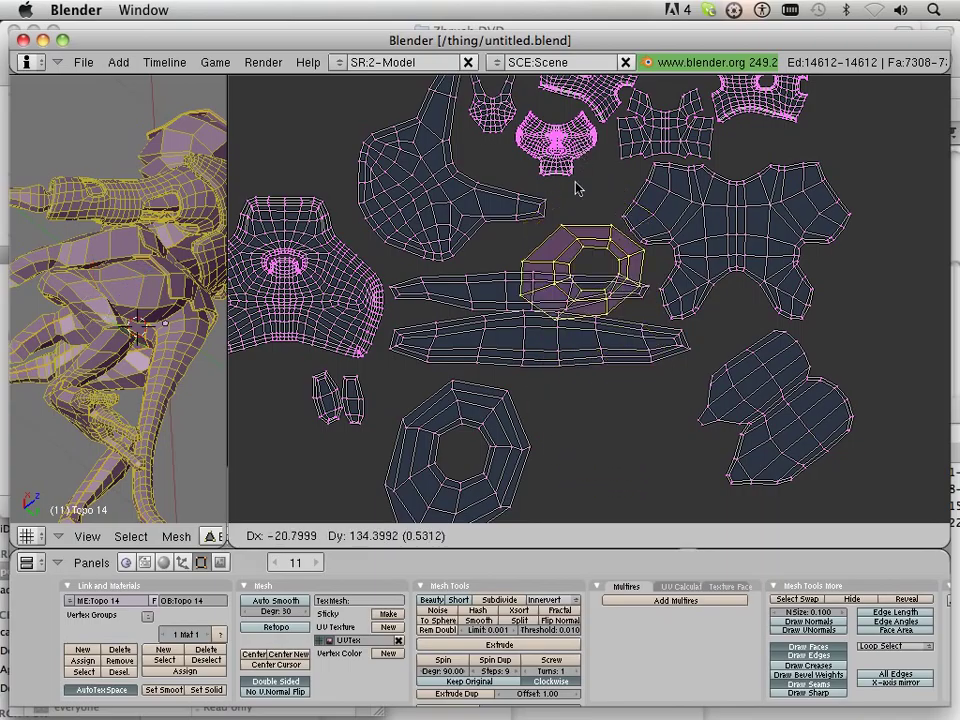
# - Fit the octagon island above the strips, scaled to 0.7286 and rotated
pyautogui.click(583, 145)
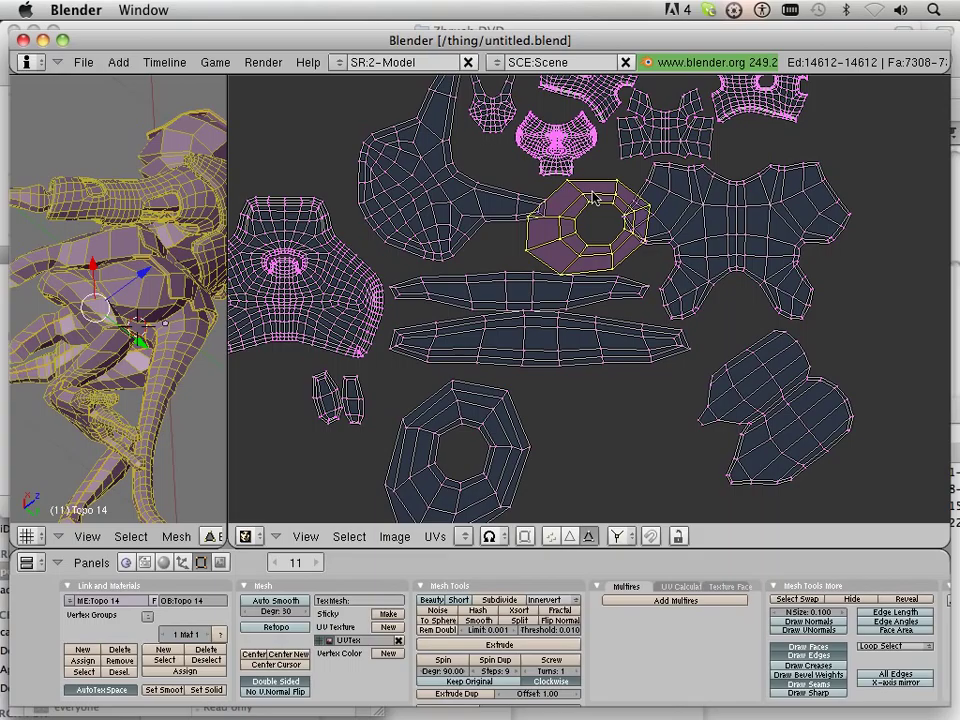
pyautogui.press('s')
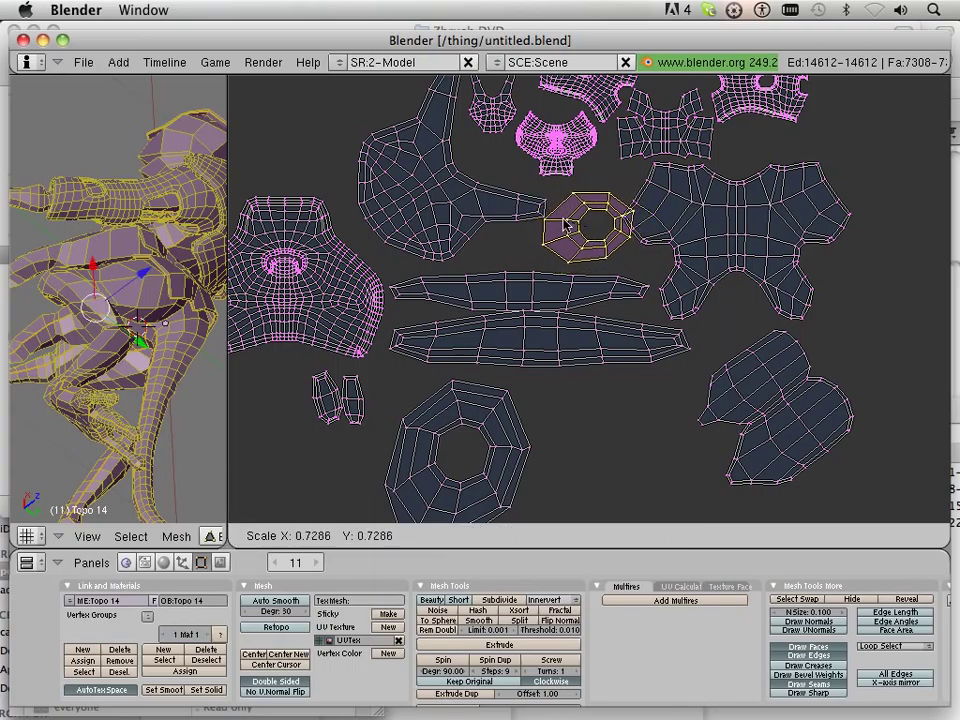
pyautogui.click(566, 226)
pyautogui.press('r')
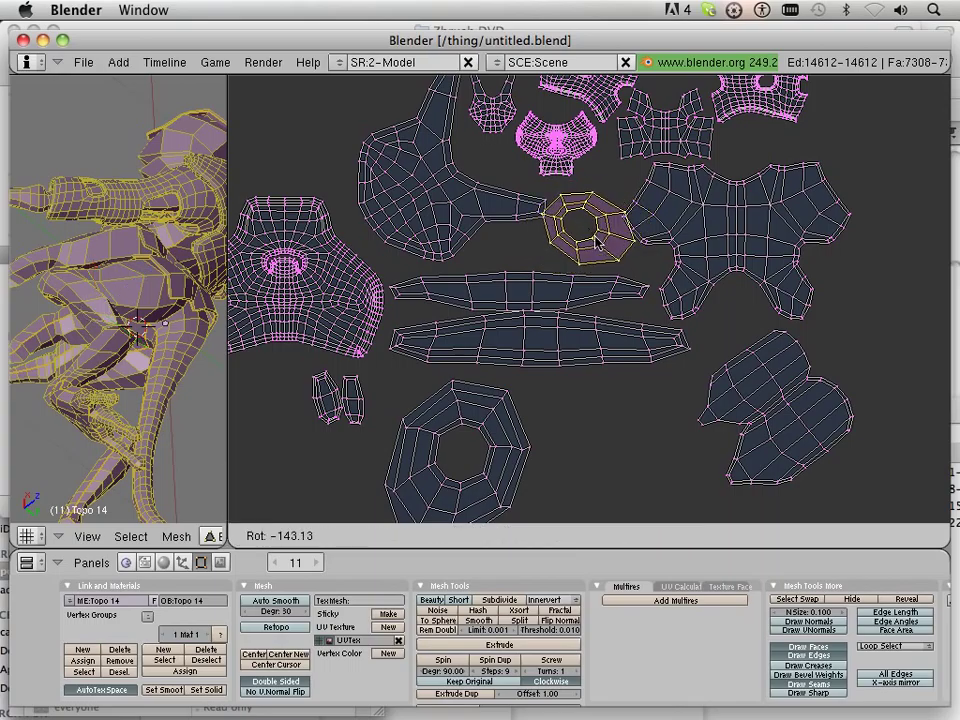
pyautogui.click(583, 238)
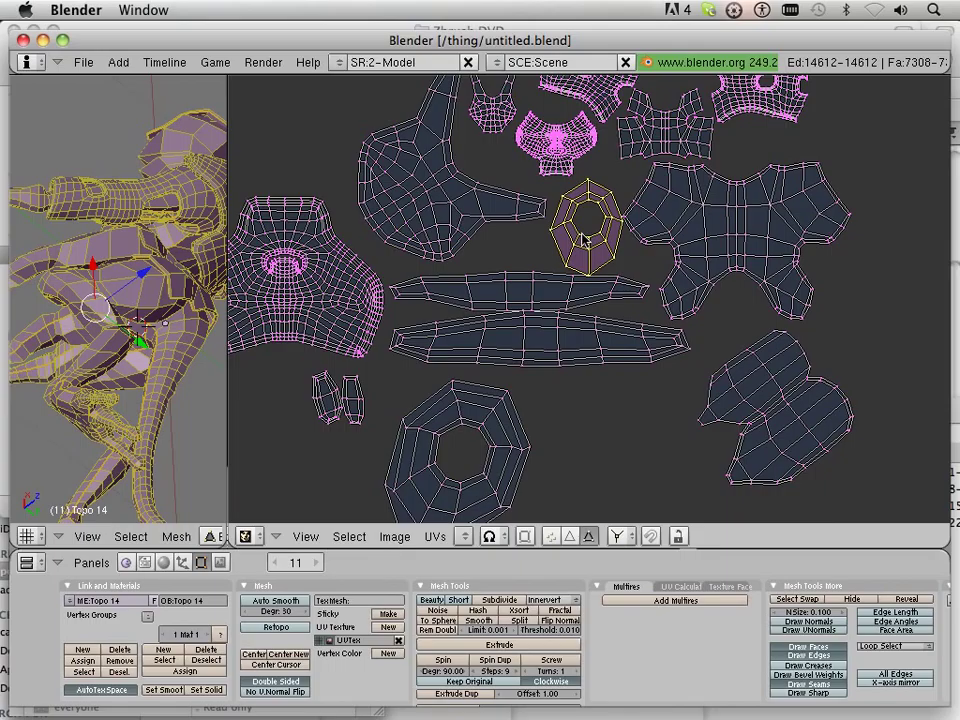
pyautogui.press('g')
pyautogui.click(582, 236)
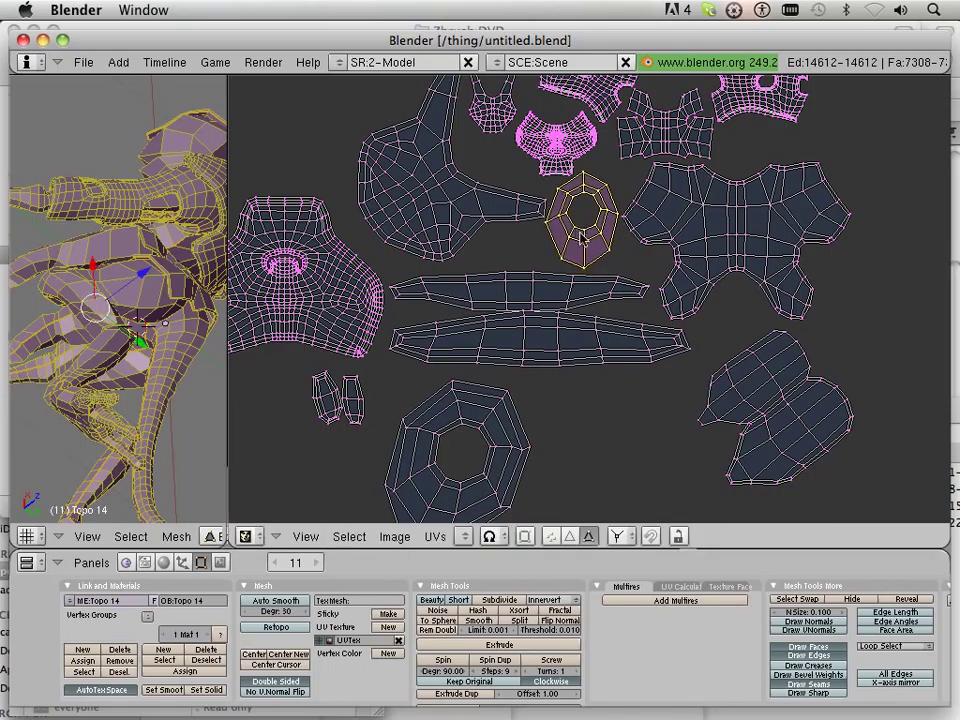
pyautogui.moveTo(540, 248)
pyautogui.mouseDown(button='middle')
pyautogui.moveTo(560, 270)
pyautogui.moveTo(645, 308)
pyautogui.mouseUp(button='middle')
# - Move the large left armor island slightly higher
pyautogui.scroll(-2, 560, 270)
pyautogui.rightClick(559, 310)
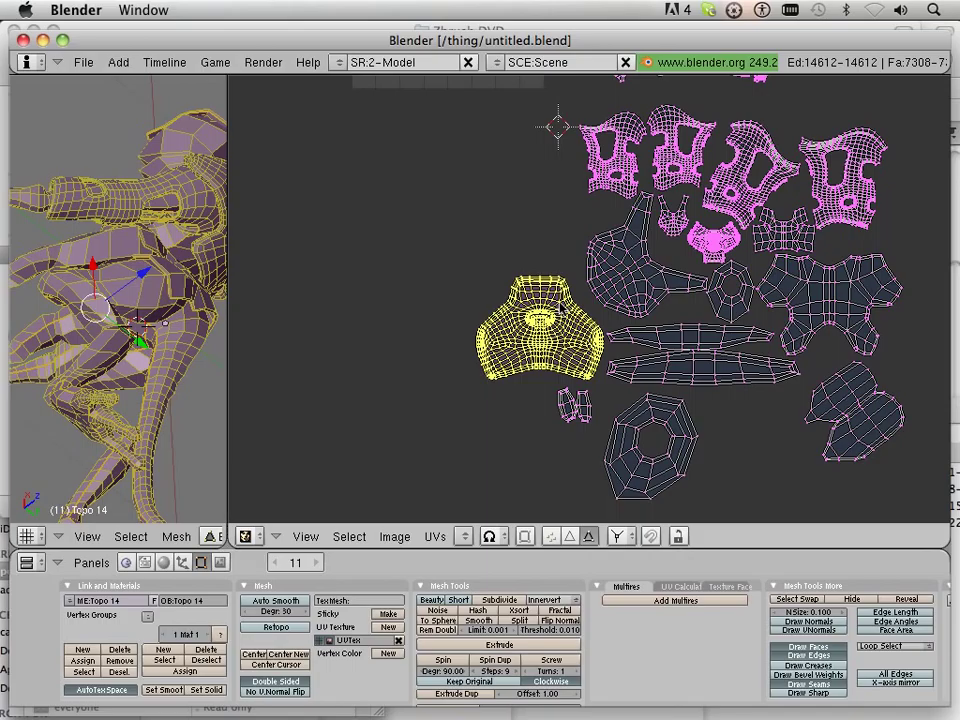
pyautogui.press('g')
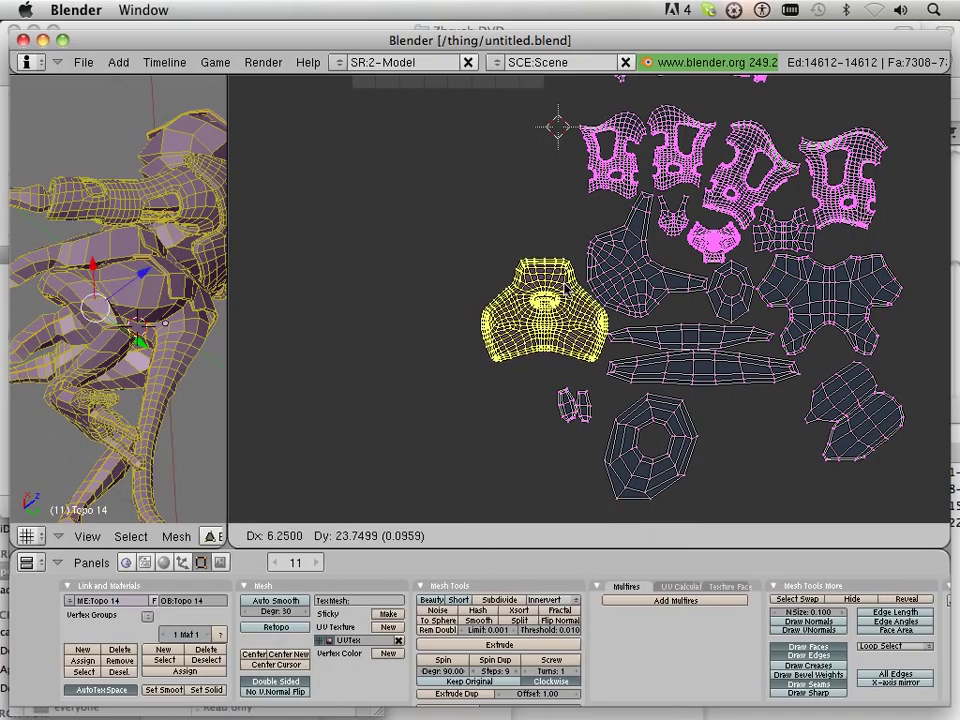
pyautogui.click(580, 307)
# - Link-select several islands to start gathering the pieces together
pyautogui.moveTo(663, 316); pyautogui.dragTo(493, 373, button='middle')
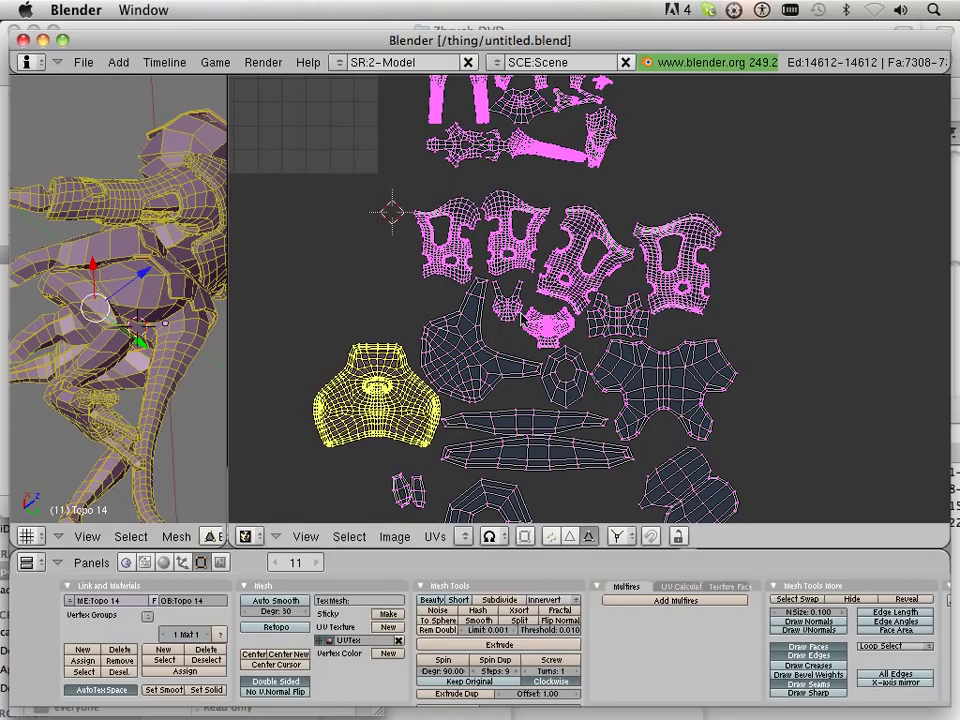
pyautogui.scroll(-1, 539, 332)
pyautogui.scroll(-1, 539, 332)
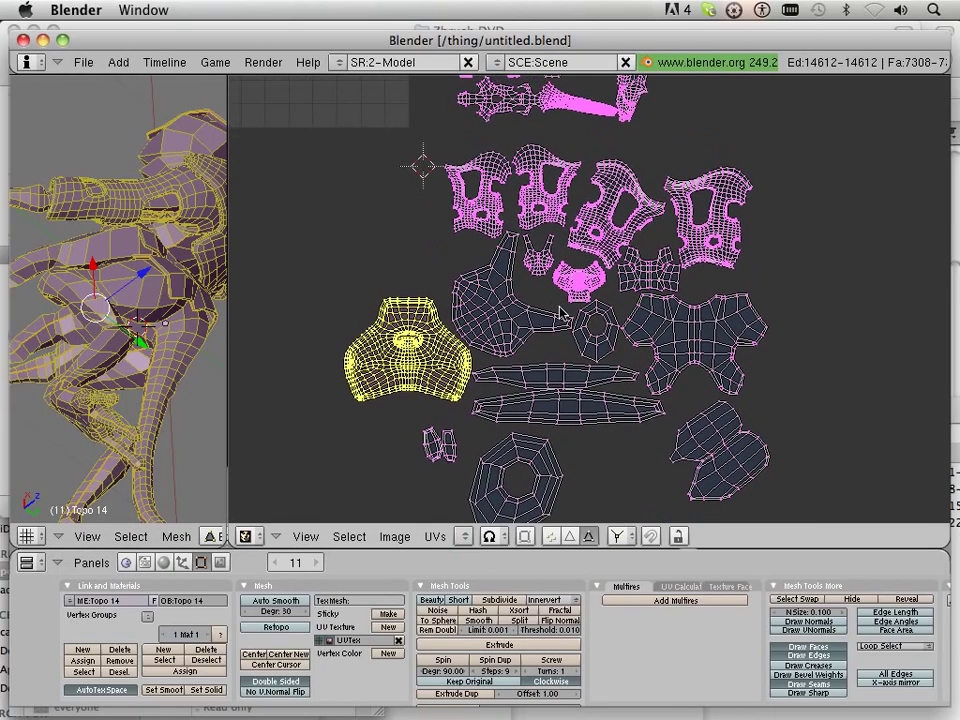
pyautogui.scroll(-1, 539, 332)
pyautogui.press('l')
pyautogui.hotkey('shift', 'l')
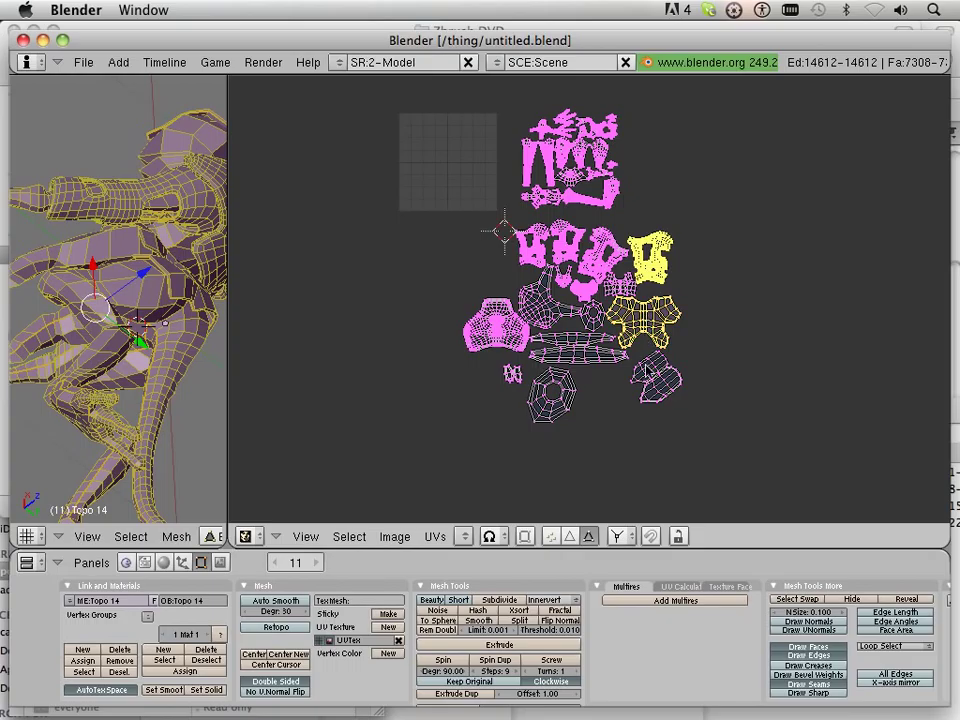
pyautogui.hotkey('shift', 'l')
pyautogui.hotkey('shift', 'l')
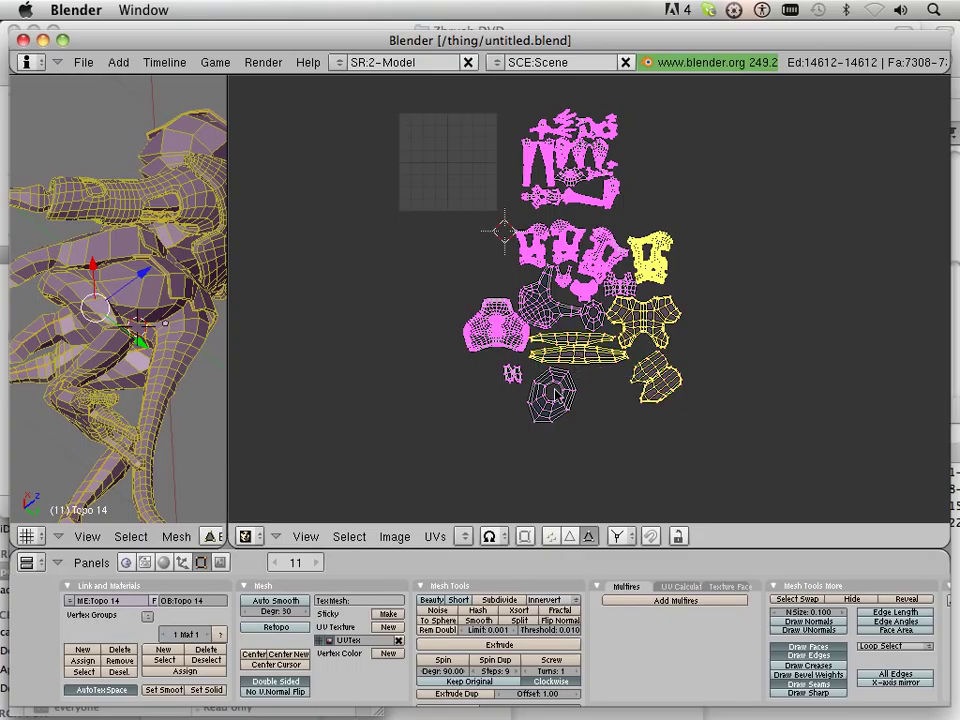
pyautogui.hotkey('shift', 'l')
# - Add more islands to the selection, then trial-move the small yellow piece and cancel
pyautogui.scroll(3, 524, 378)
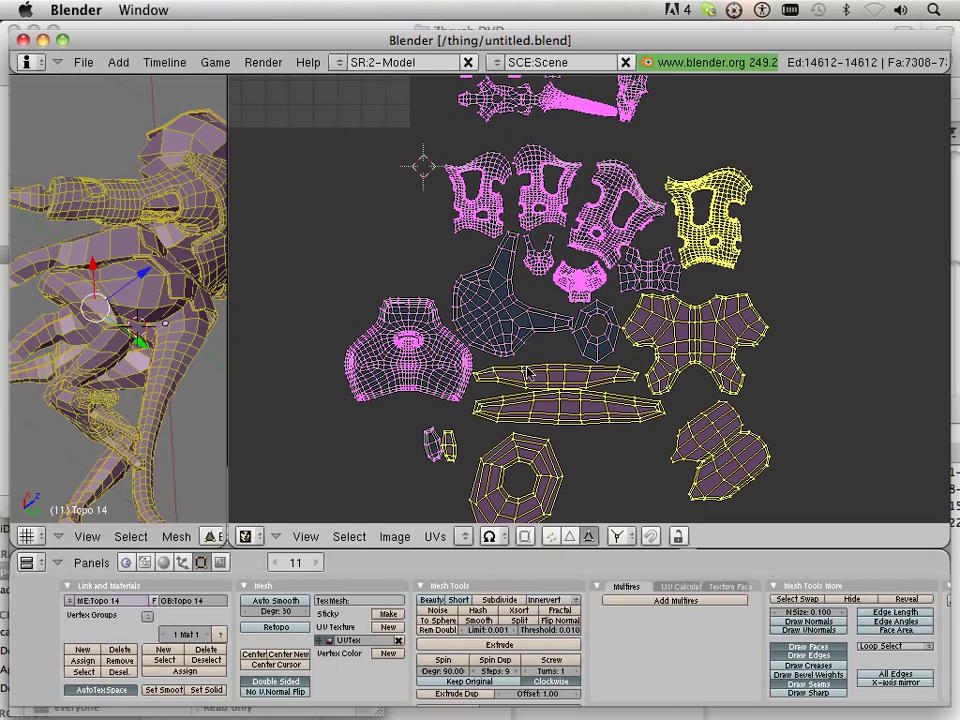
pyautogui.hotkey('shift', 'l')
pyautogui.hotkey('shift', 'l')
pyautogui.hotkey('shift', 'l')
pyautogui.hotkey('shift', 'l')
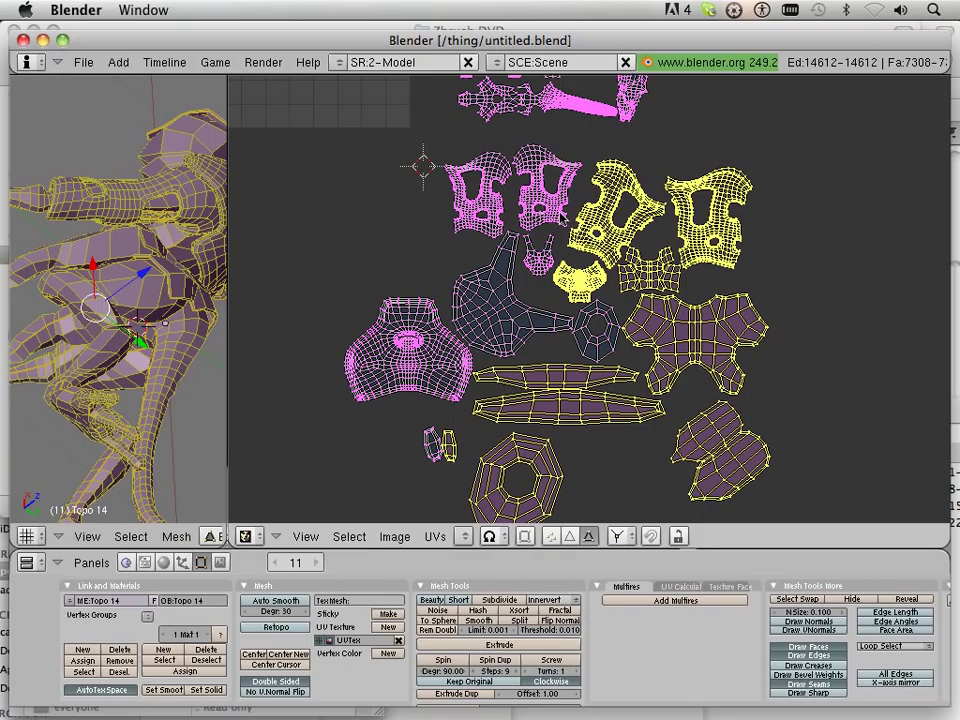
pyautogui.hotkey('shift', 'l')
pyautogui.hotkey('shift', 'l')
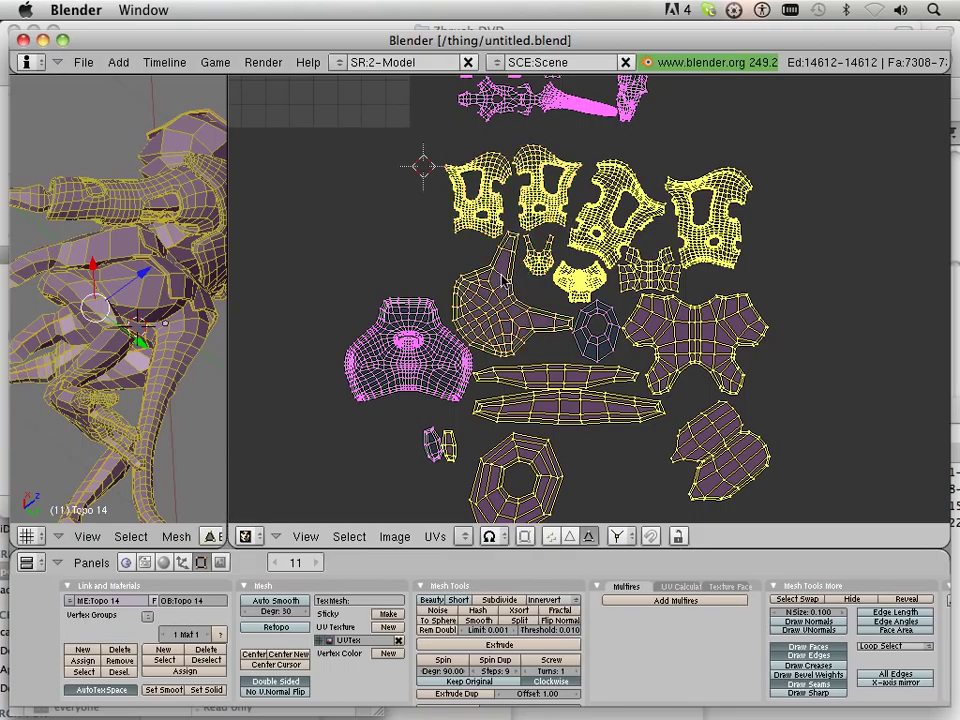
pyautogui.hotkey('shift', 'l')
pyautogui.hotkey('shift', 'l')
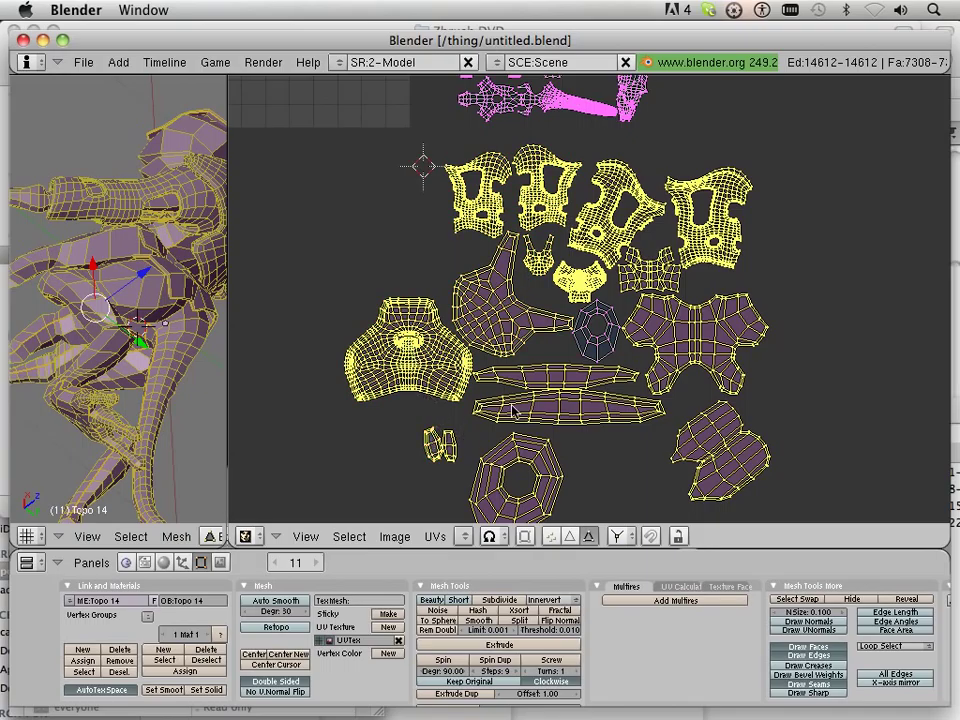
pyautogui.moveTo(460, 250); pyautogui.dragTo(572, 347, button='middle')
pyautogui.press('g')
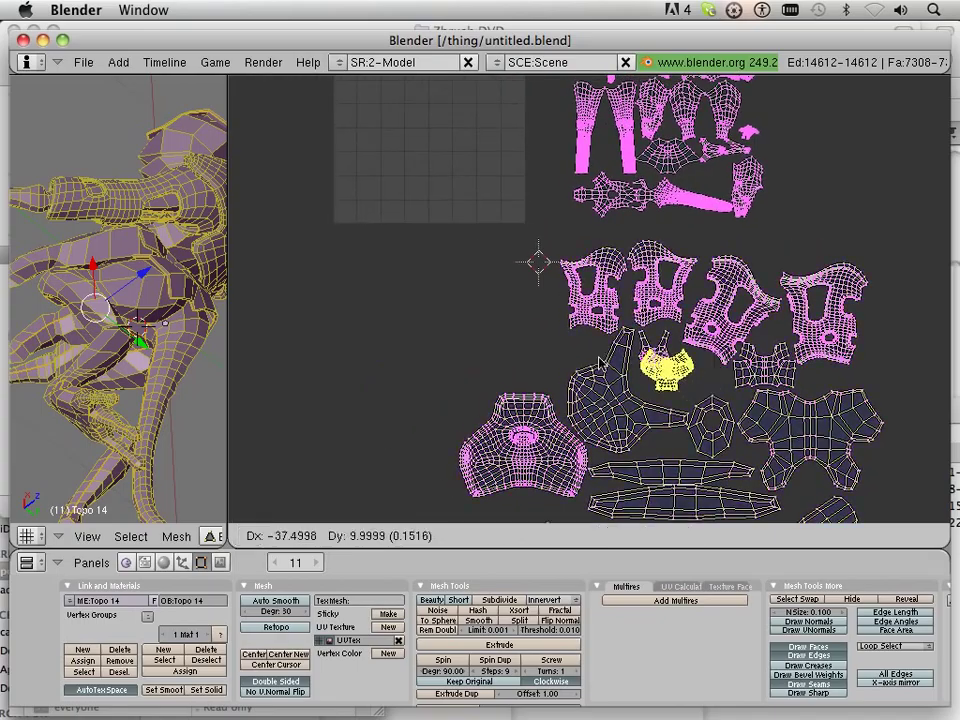
pyautogui.rightClick(555, 354)
# - Link-select the remaining armor islands, including the strip and octagon pieces
pyautogui.scroll(-2, 557, 355)
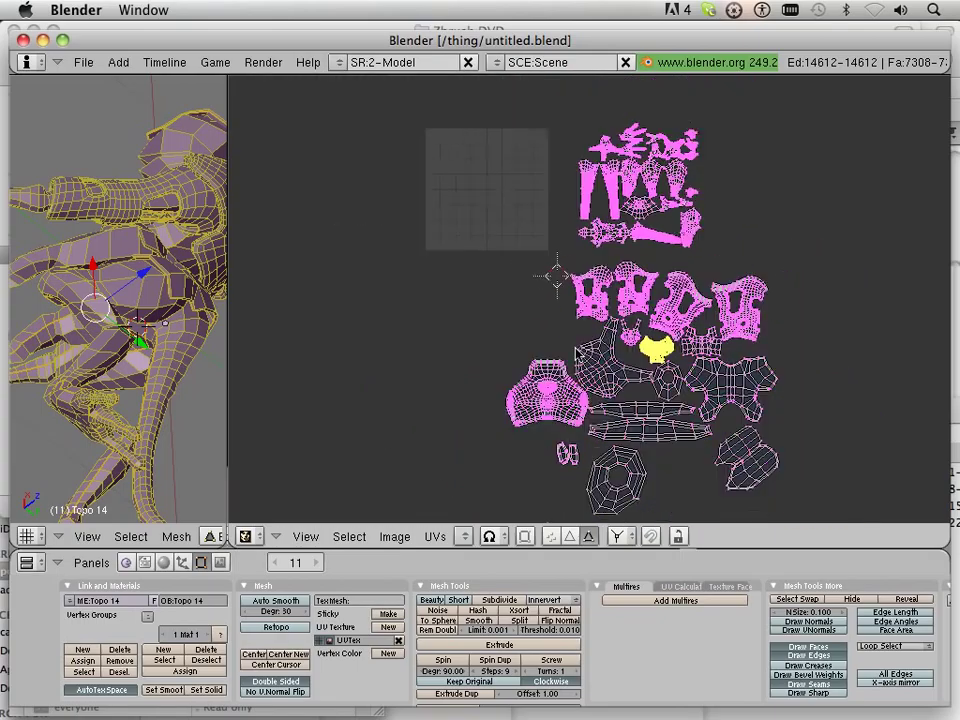
pyautogui.scroll(-2, 560, 354)
pyautogui.scroll(3, 577, 350)
pyautogui.press('l')
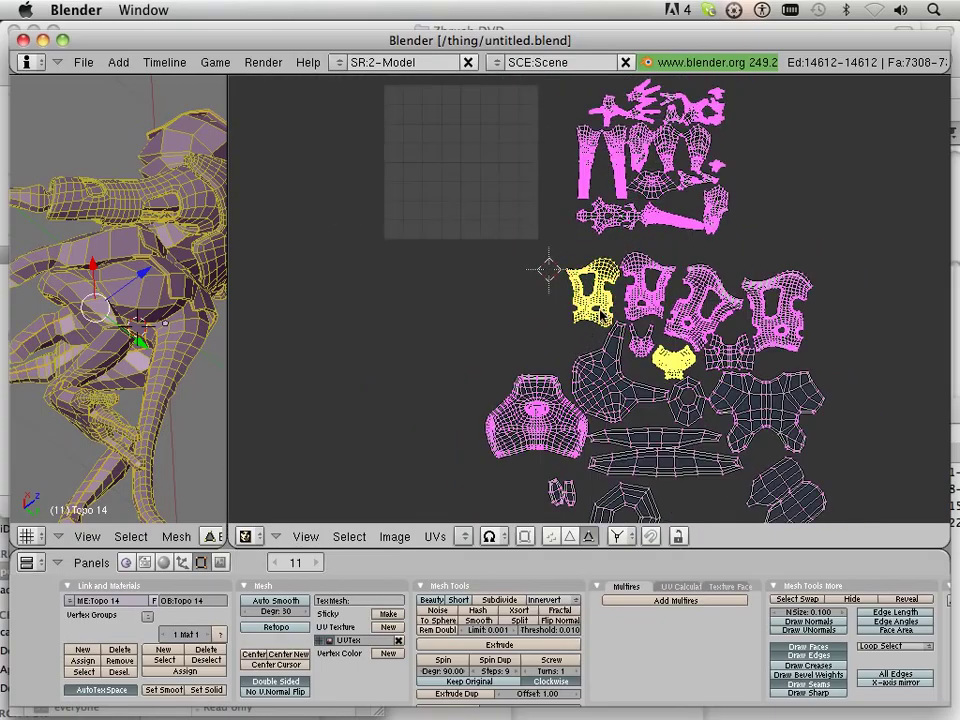
pyautogui.press('l')
pyautogui.press('l')
pyautogui.press('l')
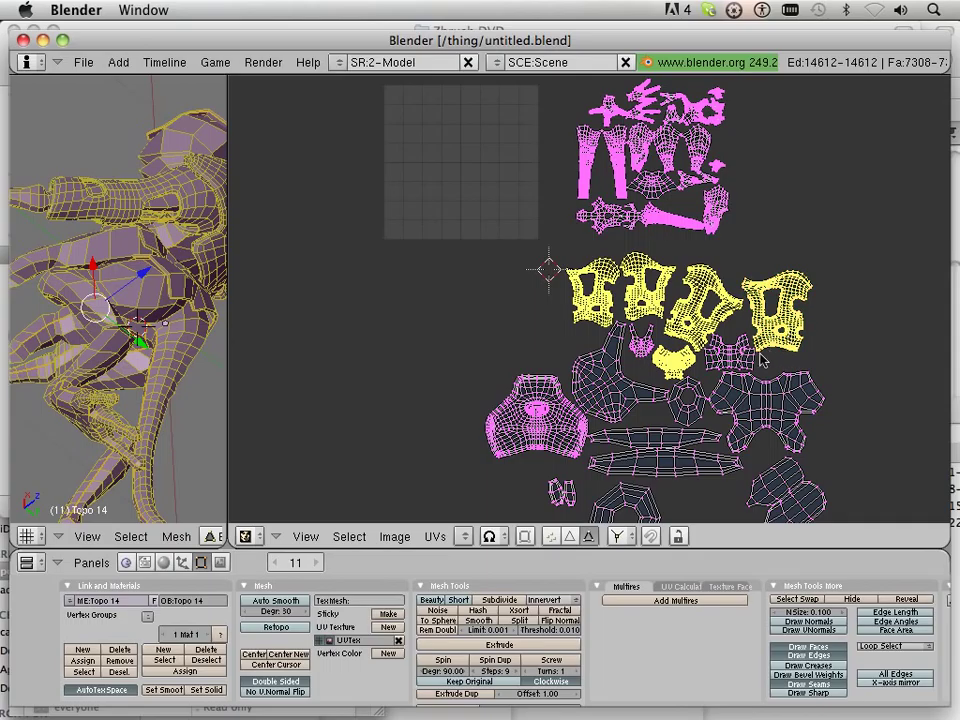
pyautogui.press('l')
pyautogui.press('l')
pyautogui.press('l')
pyautogui.press('l')
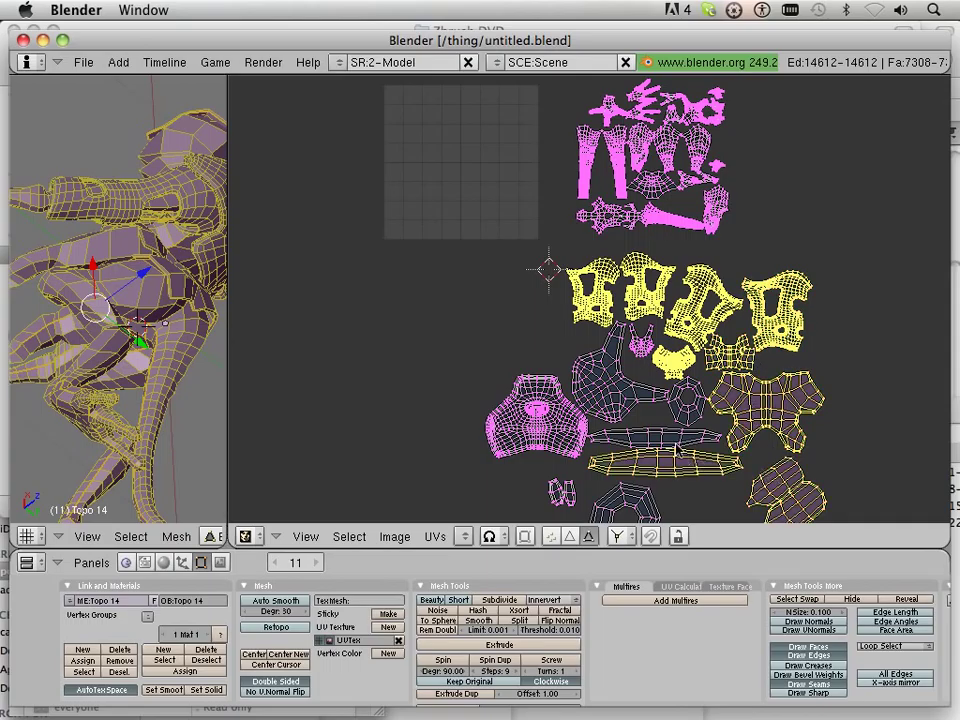
pyautogui.press('l')
pyautogui.press('l')
pyautogui.press('l')
pyautogui.press('l')
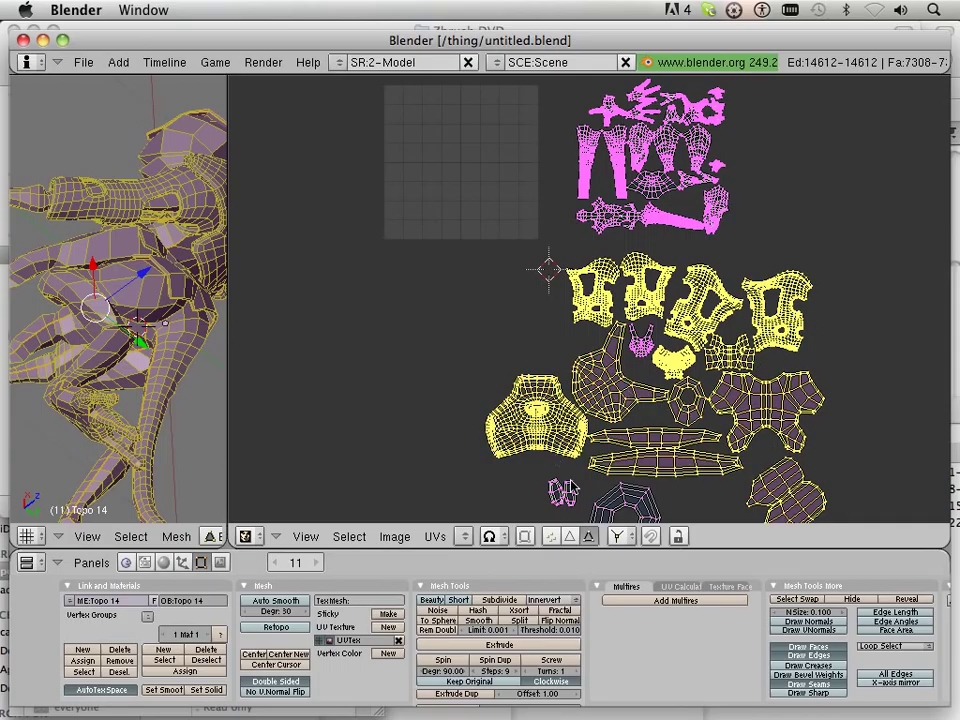
pyautogui.press('l')
pyautogui.press('l')
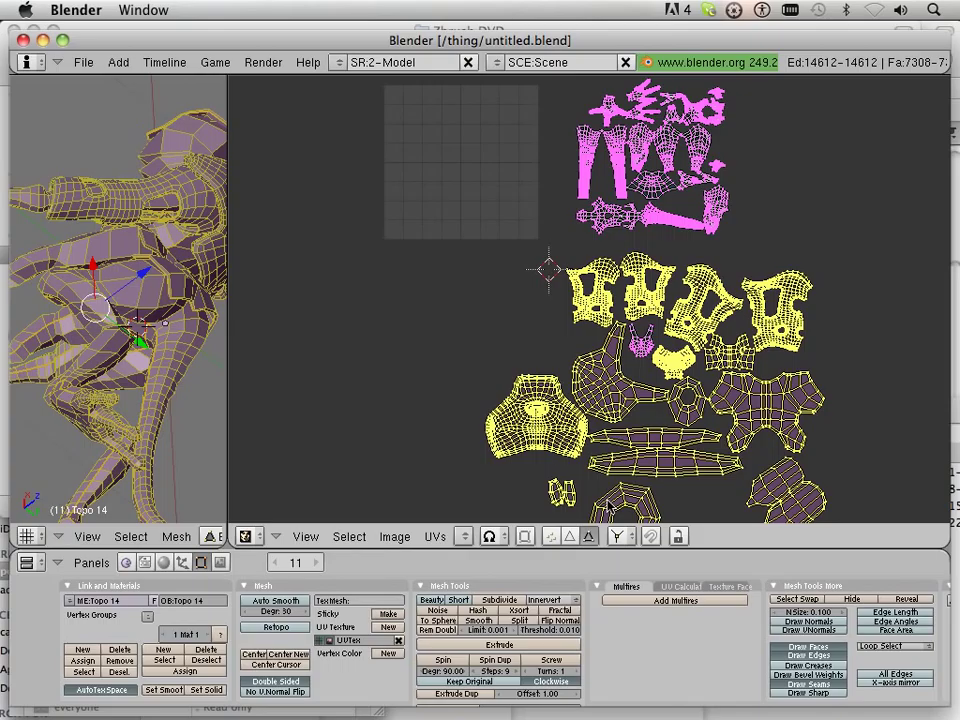
pyautogui.press('l')
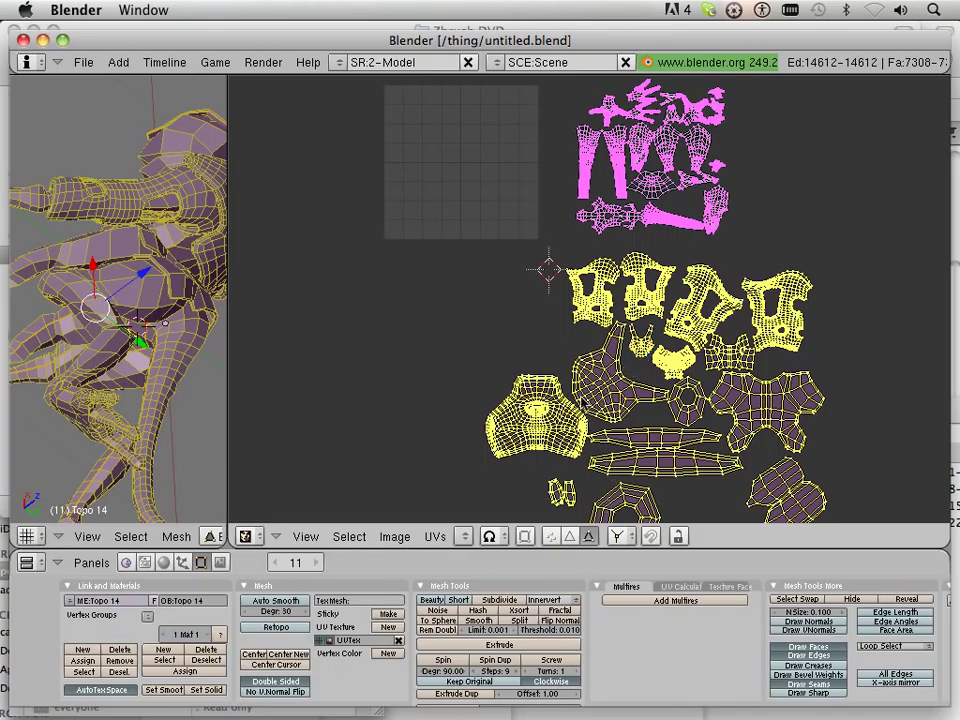
# - Scale the selected armor islands to about 0.48 and place them inside the UV square
pyautogui.press('g')
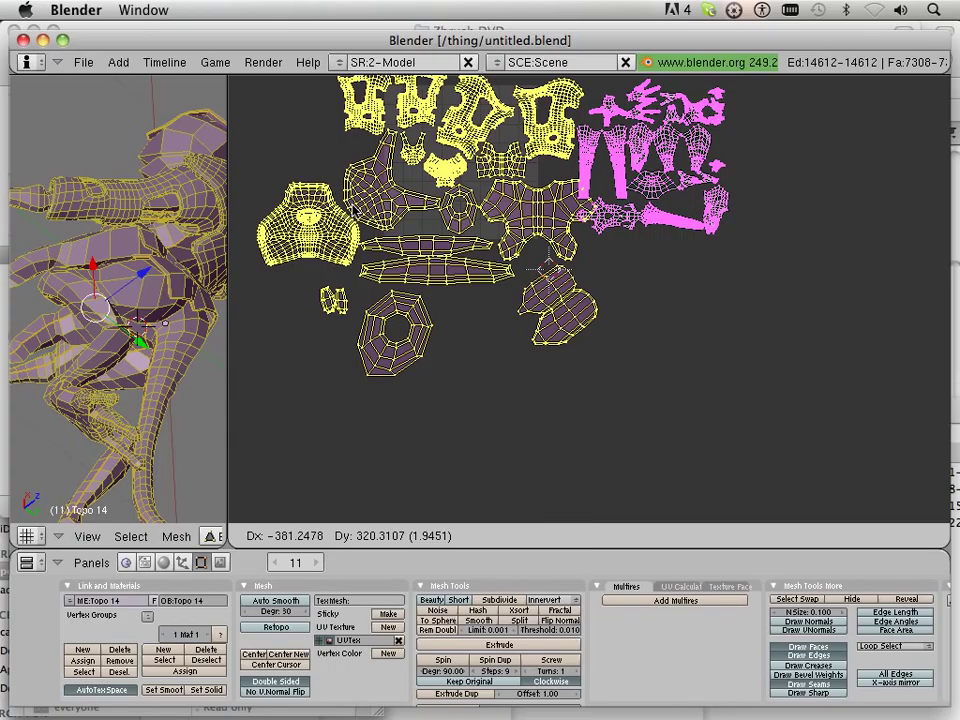
pyautogui.click(545, 268)
pyautogui.press('s')
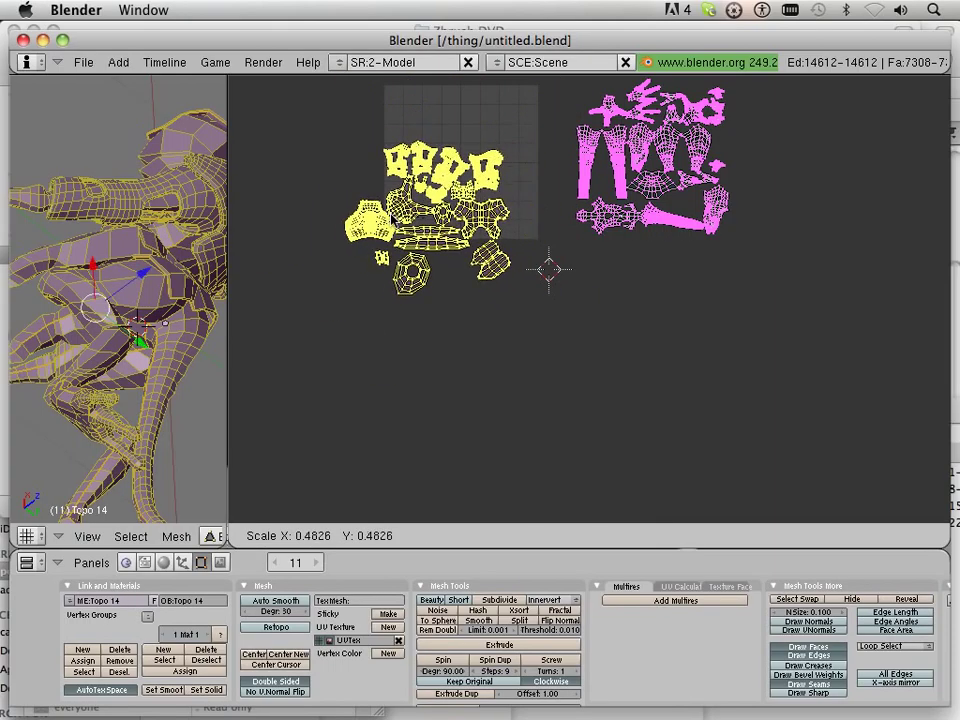
pyautogui.press('Return')
pyautogui.press('g')
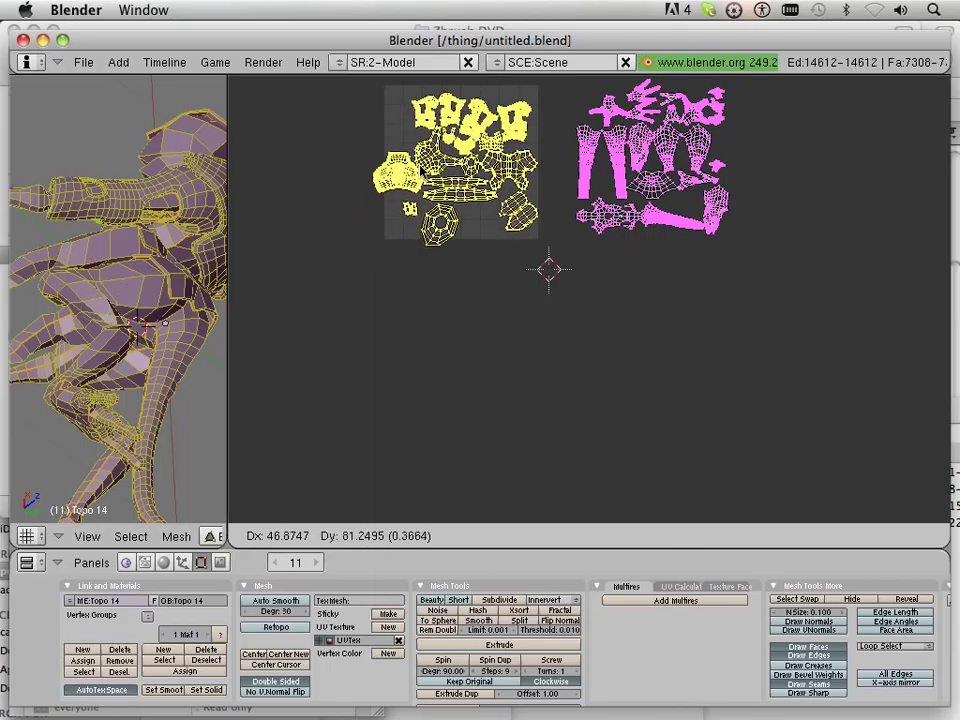
pyautogui.press('Return')
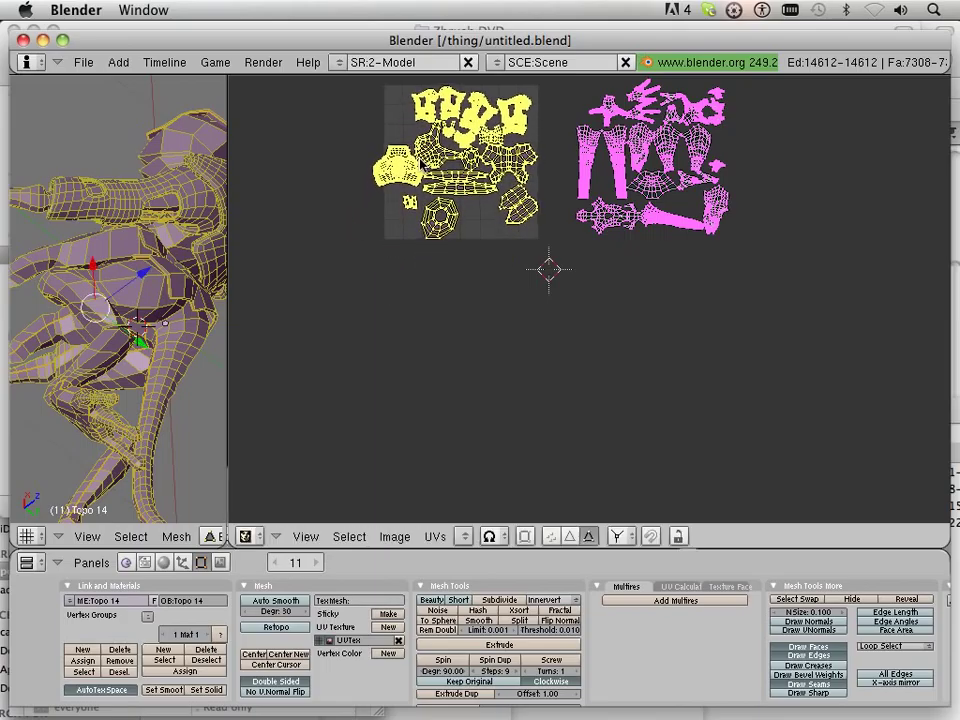
# - Zoom in and move the large rounded island to the bottom centre of the square
pyautogui.moveTo(490, 193); pyautogui.dragTo(557, 343, button='middle')
pyautogui.scroll(5, 425, 250)
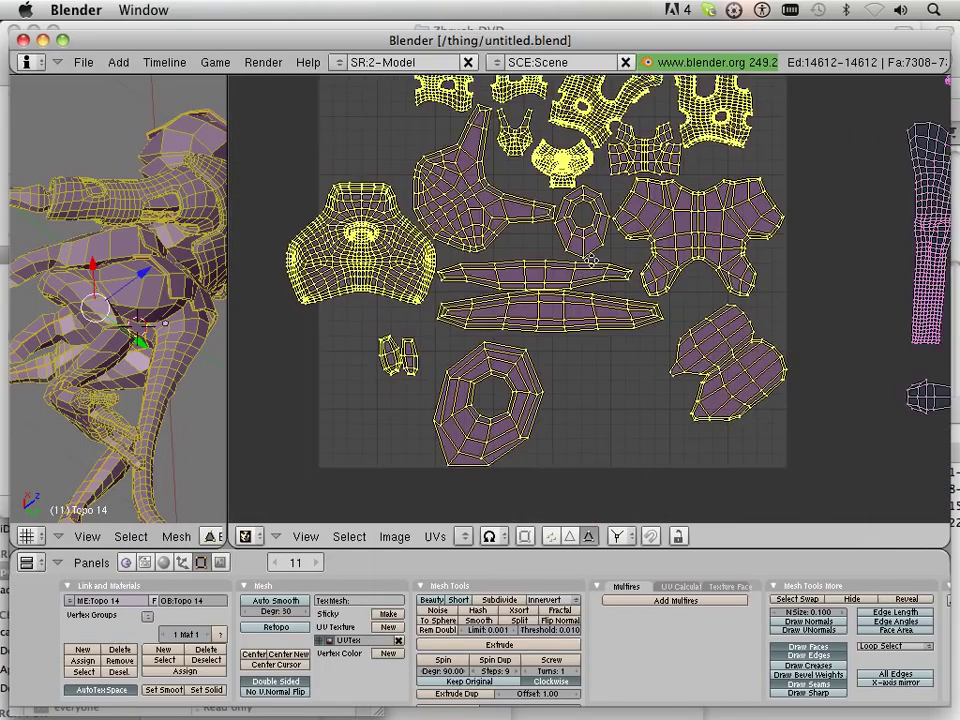
pyautogui.moveTo(398, 255); pyautogui.dragTo(412, 228, button='middle')
pyautogui.press('a')
pyautogui.press('l')
pyautogui.press('g')
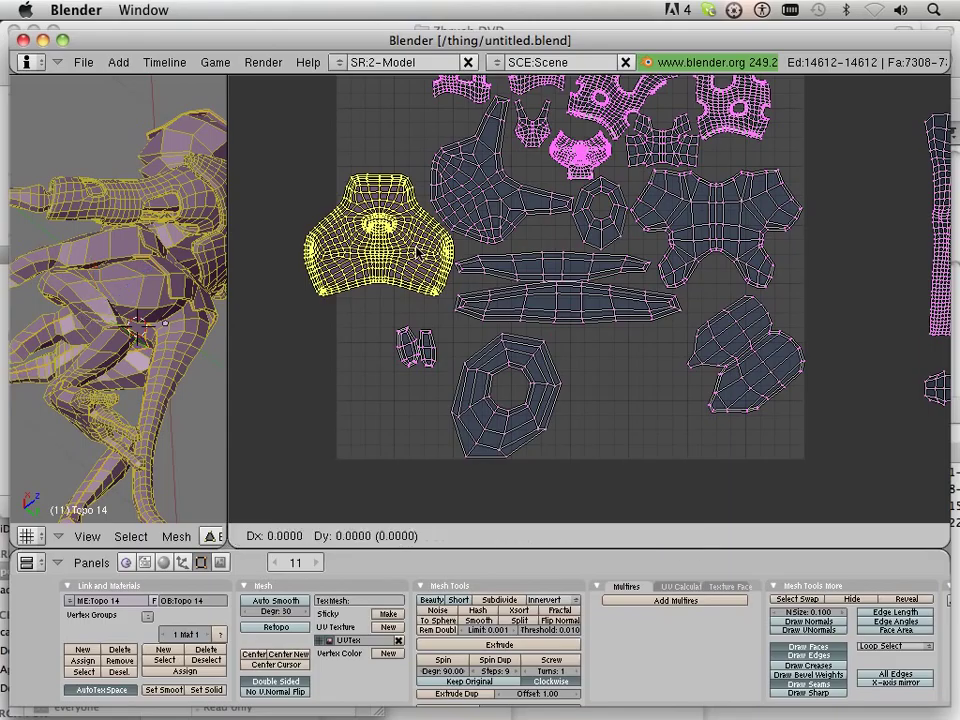
pyautogui.click(668, 410)
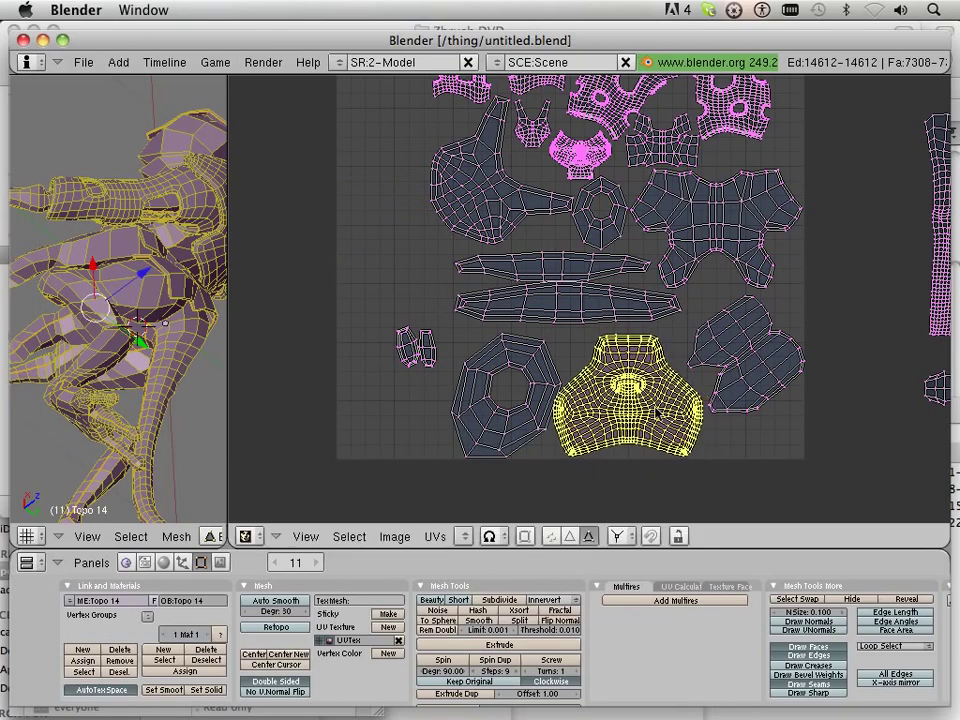
# - Reposition the octagon island, then shift the long strip slightly lower-right
pyautogui.press('a')
pyautogui.press('l')
pyautogui.press('g')
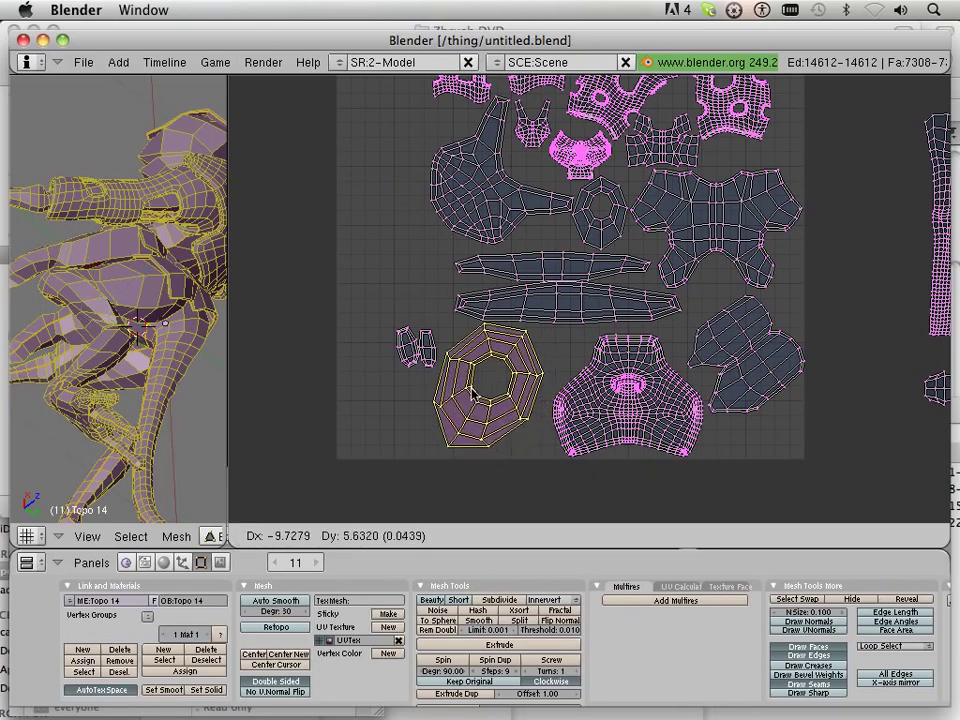
pyautogui.click(447, 452)
pyautogui.scroll(1, 536, 317)
pyautogui.press('a')
pyautogui.press('l')
pyautogui.press('g')
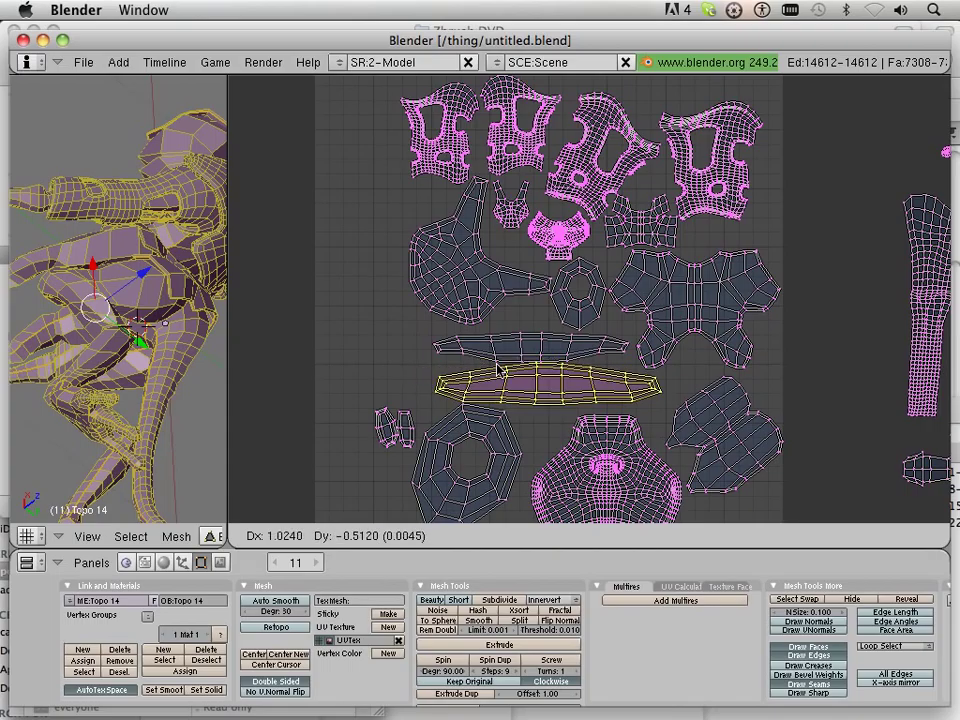
pyautogui.click(504, 378)
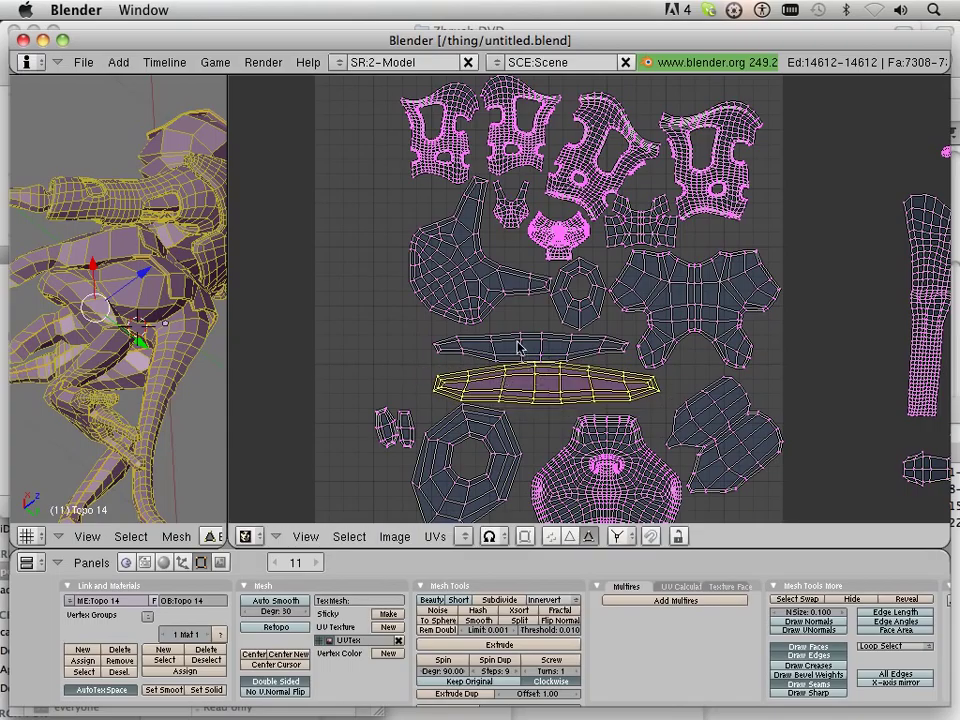
# - Move the thin strip island above it to the left
pyautogui.press('a')
pyautogui.press('l')
pyautogui.press('g')
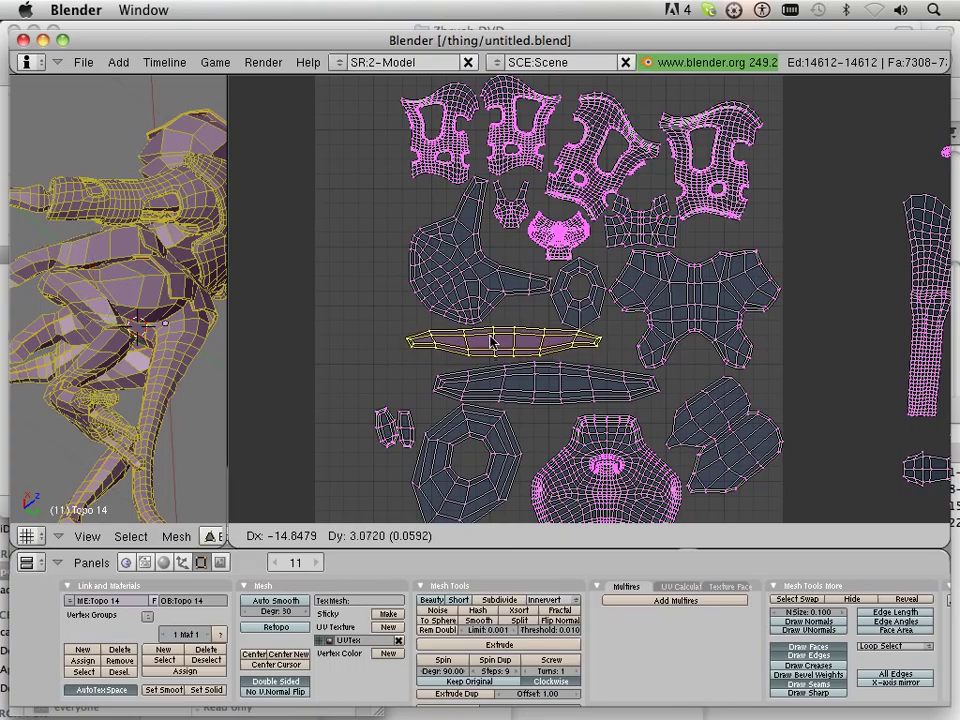
pyautogui.click(491, 344)
pyautogui.scroll(-2, 491, 344)
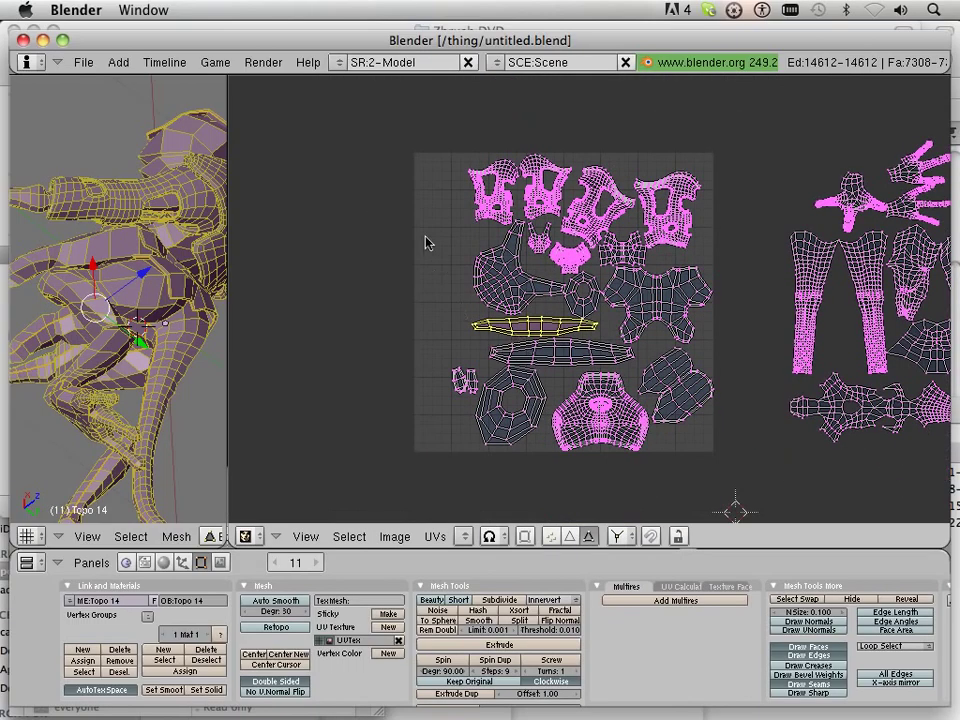
# - Select all armor islands in the square and nudge the whole layout left
pyautogui.moveTo(397, 143)
pyautogui.mouseDown(button='middle')
pyautogui.moveTo(399, 182)
pyautogui.moveTo(368, 137)
pyautogui.mouseUp(button='middle')
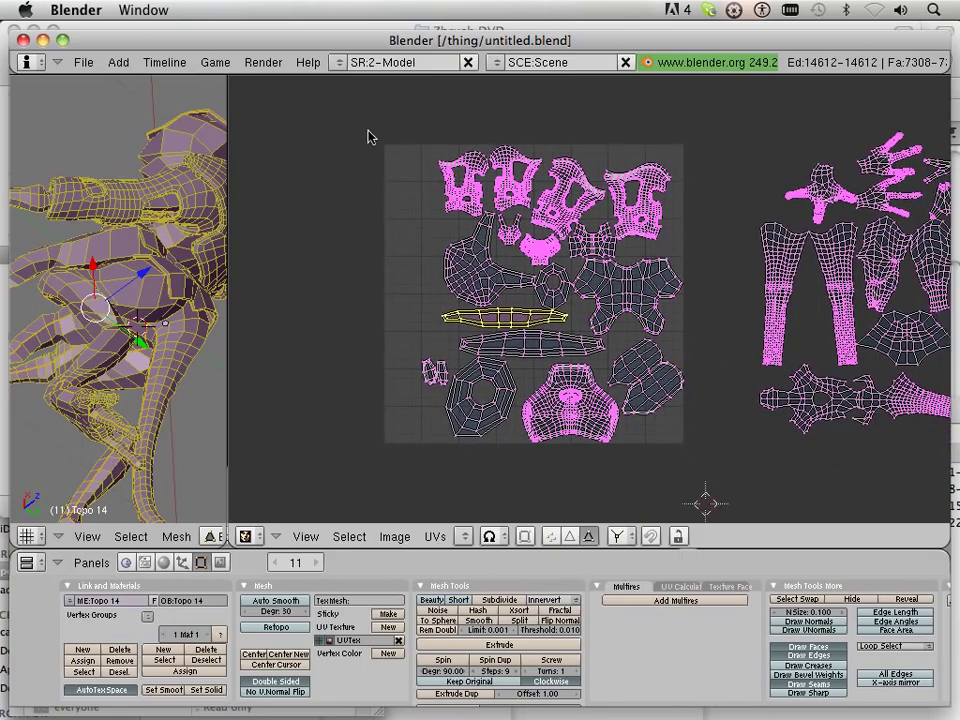
pyautogui.moveTo(368, 140)
pyautogui.keyDown('ctrl'); pyautogui.mouseDown()
pyautogui.moveTo(708, 290)
pyautogui.moveTo(661, 163)
pyautogui.mouseUp(); pyautogui.keyUp('ctrl')
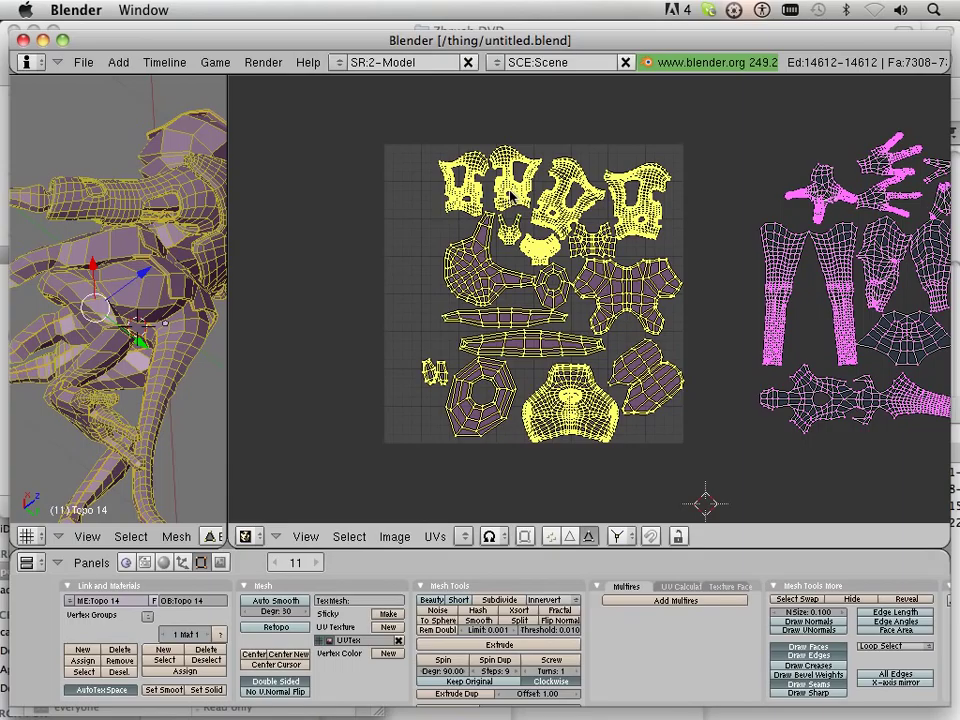
pyautogui.press('g')
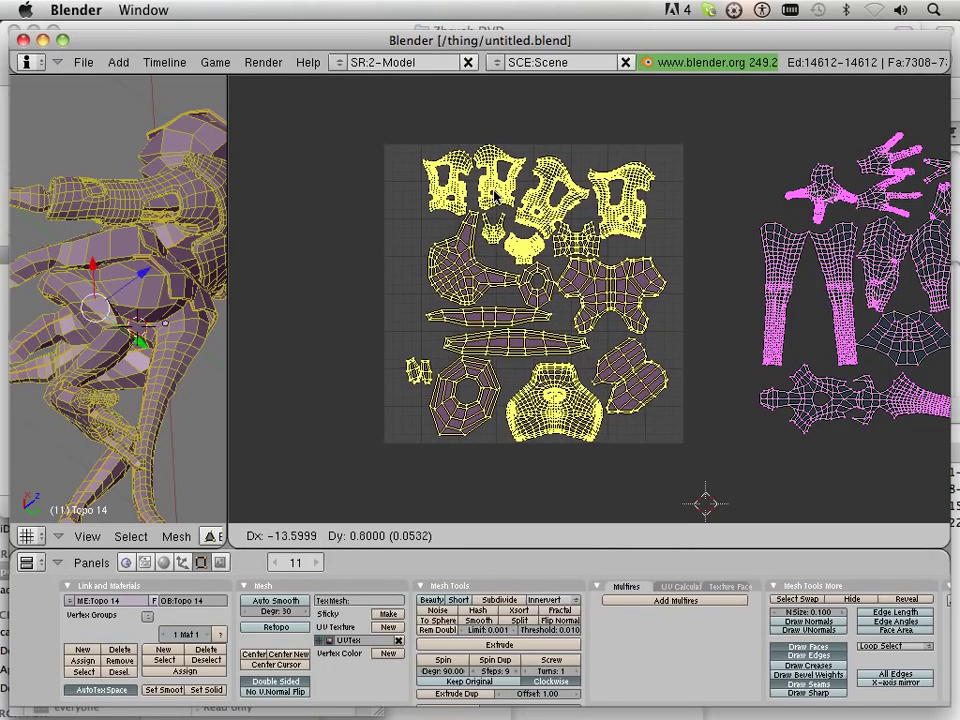
pyautogui.click(494, 196)
# - Tuck the small island between the octagon and the rounded piece
pyautogui.scroll(3, 494, 196)
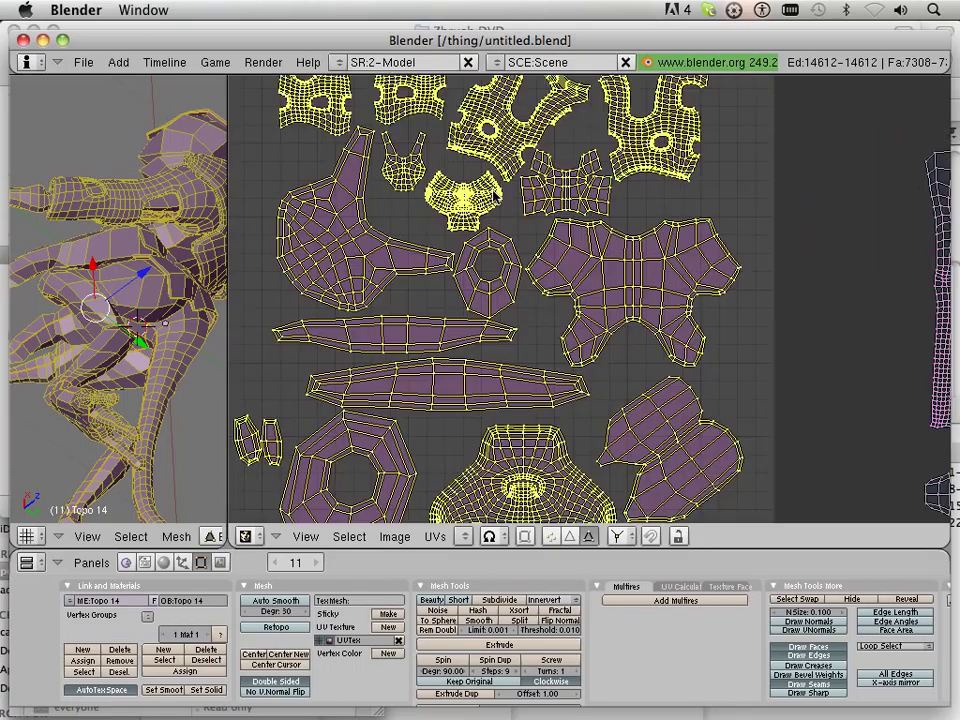
pyautogui.scroll(-1, 617, 180)
pyautogui.press('a')
pyautogui.press('l')
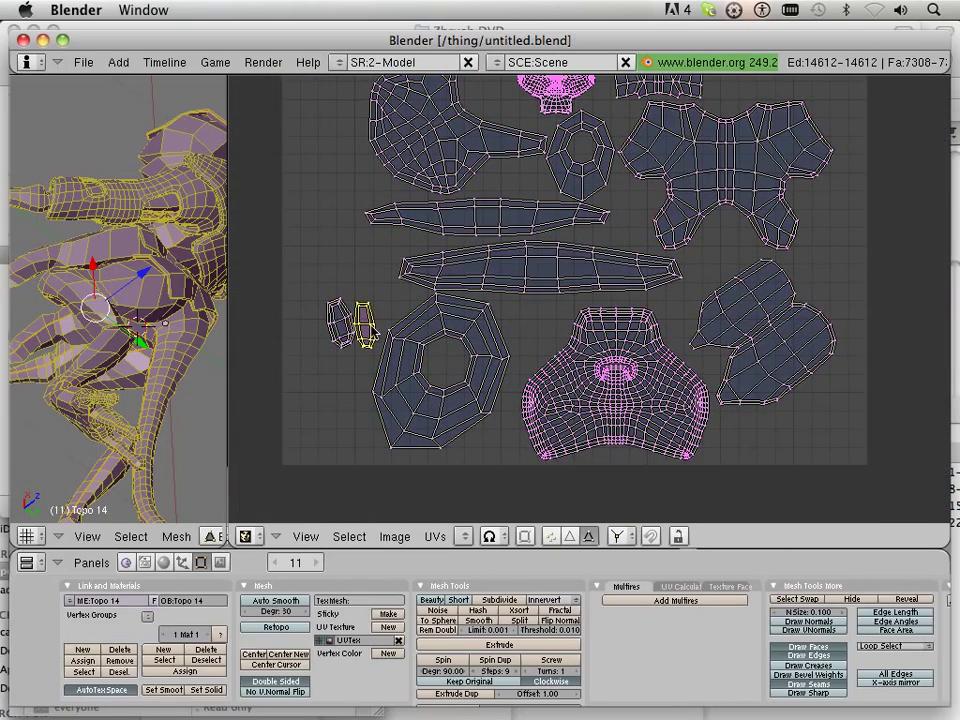
pyautogui.press('g')
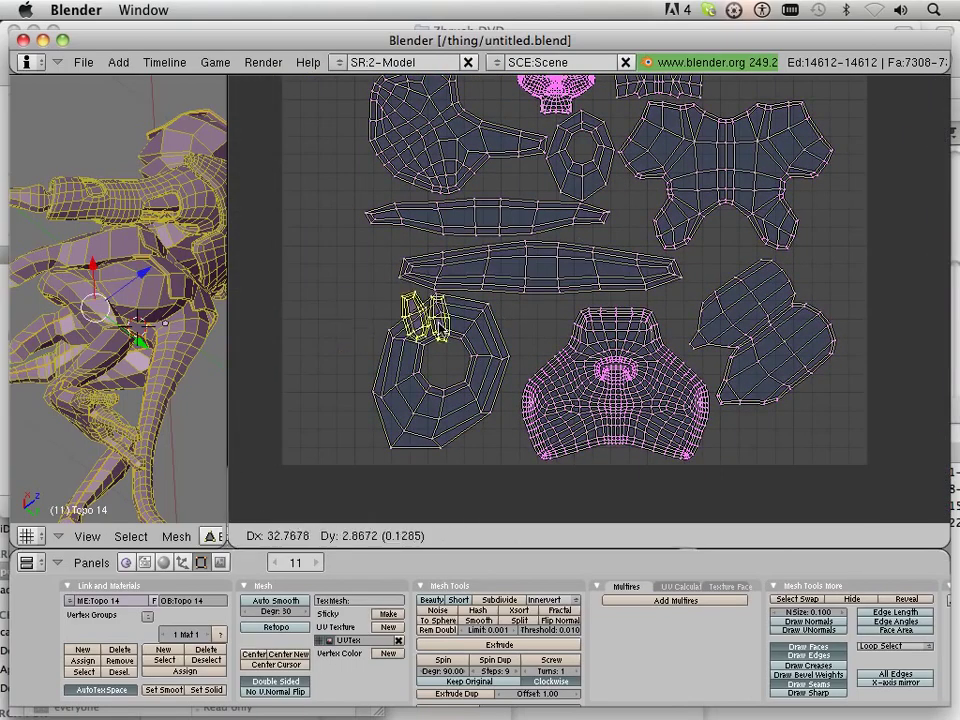
pyautogui.click(547, 337)
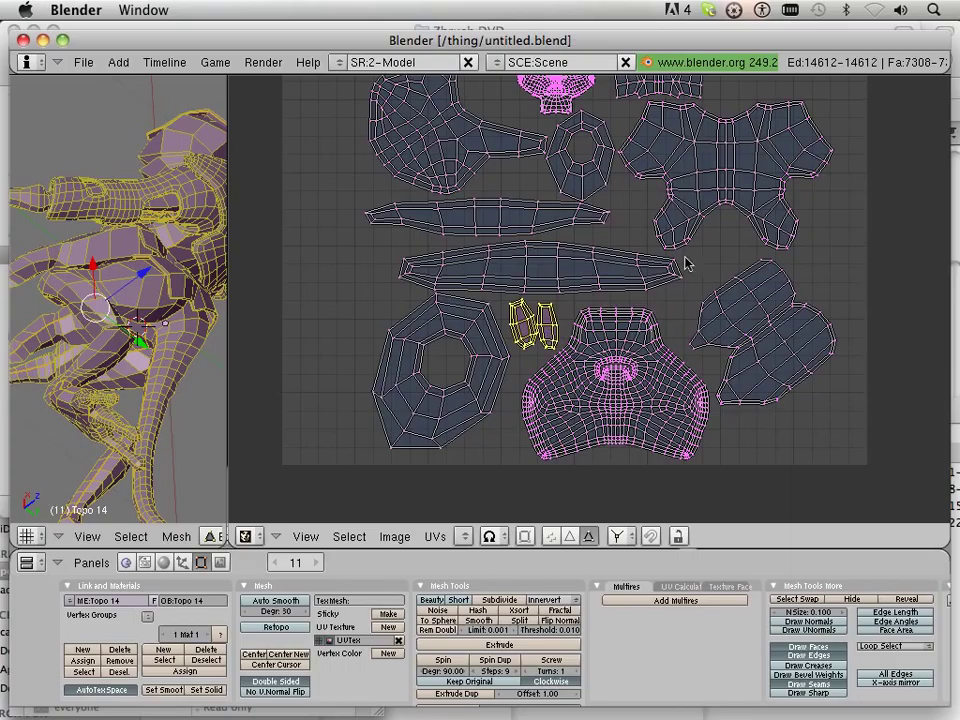
pyautogui.moveTo(686, 263)
pyautogui.mouseDown(button='middle')
pyautogui.moveTo(621, 377)
pyautogui.moveTo(597, 490)
pyautogui.mouseUp(button='middle')
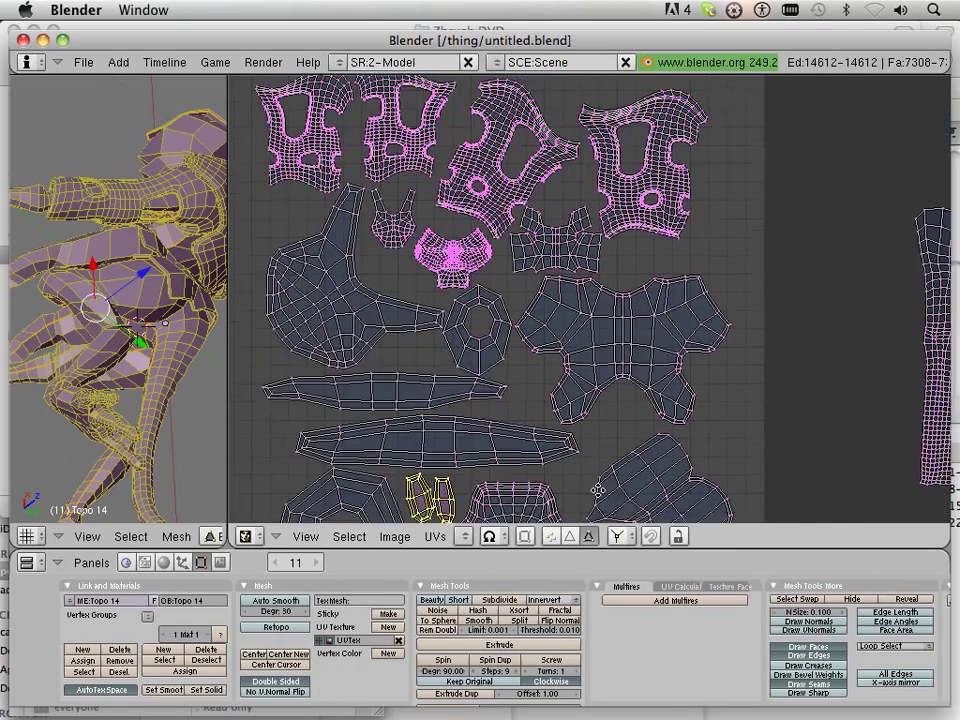
# - Nudge the top-right armor island down and to the right
pyautogui.moveTo(655, 207); pyautogui.dragTo(662, 255, button='middle')
pyautogui.press('l')
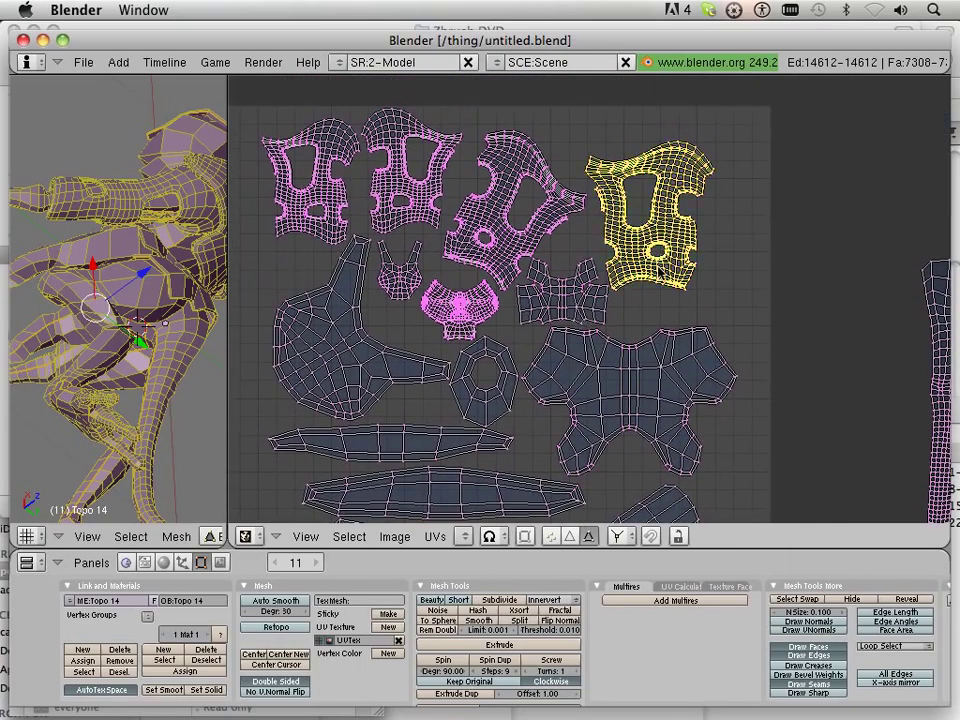
pyautogui.press('g')
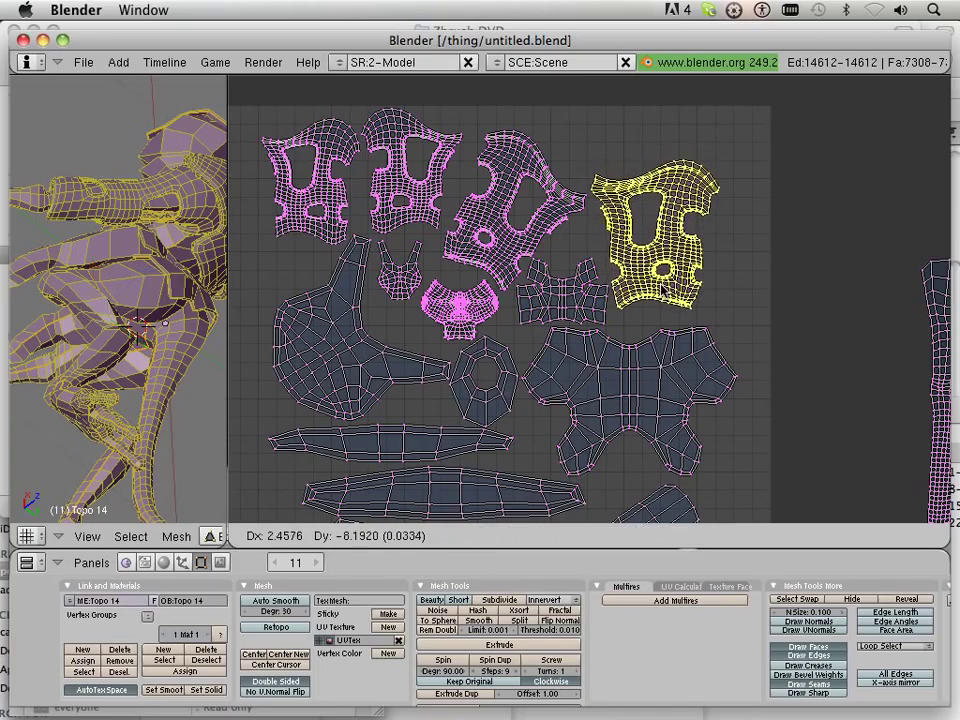
pyautogui.click(667, 292)
# - Move the holed armor plate left and down to the top-left corner of the layout
pyautogui.moveTo(455, 240); pyautogui.dragTo(655, 240, button='middle')
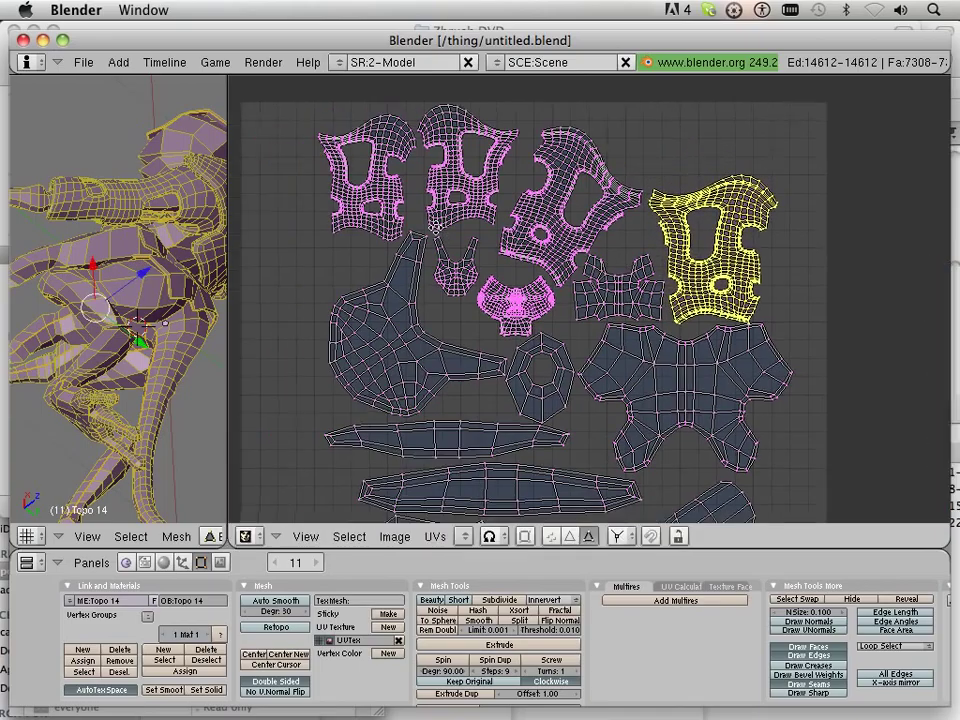
pyautogui.rightClick(545, 212)
pyautogui.press('l')
pyautogui.press('g')
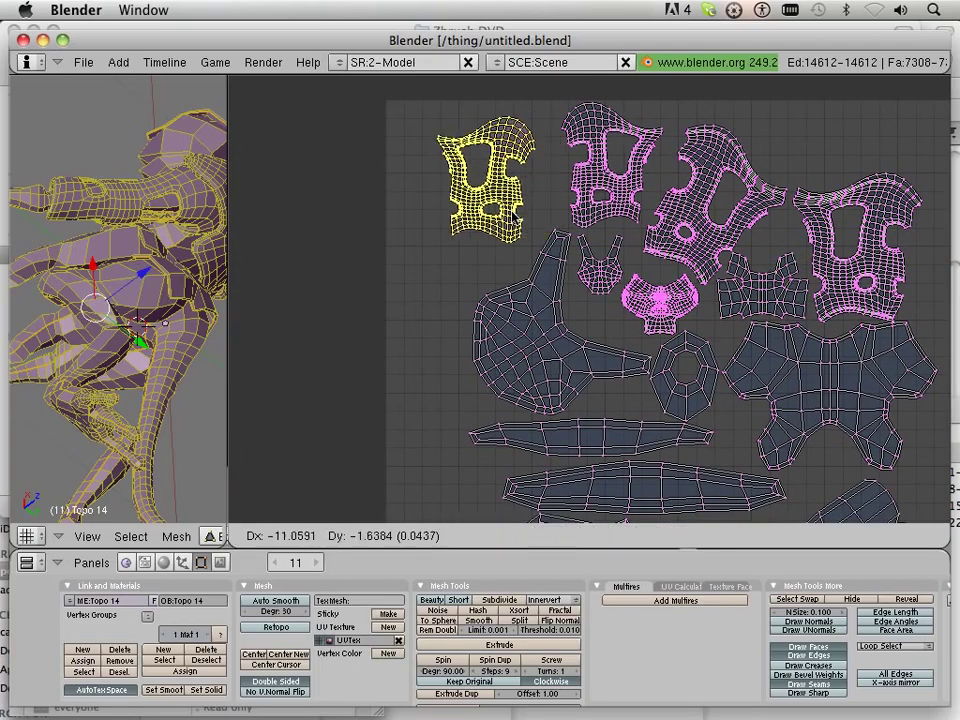
pyautogui.click(521, 249)
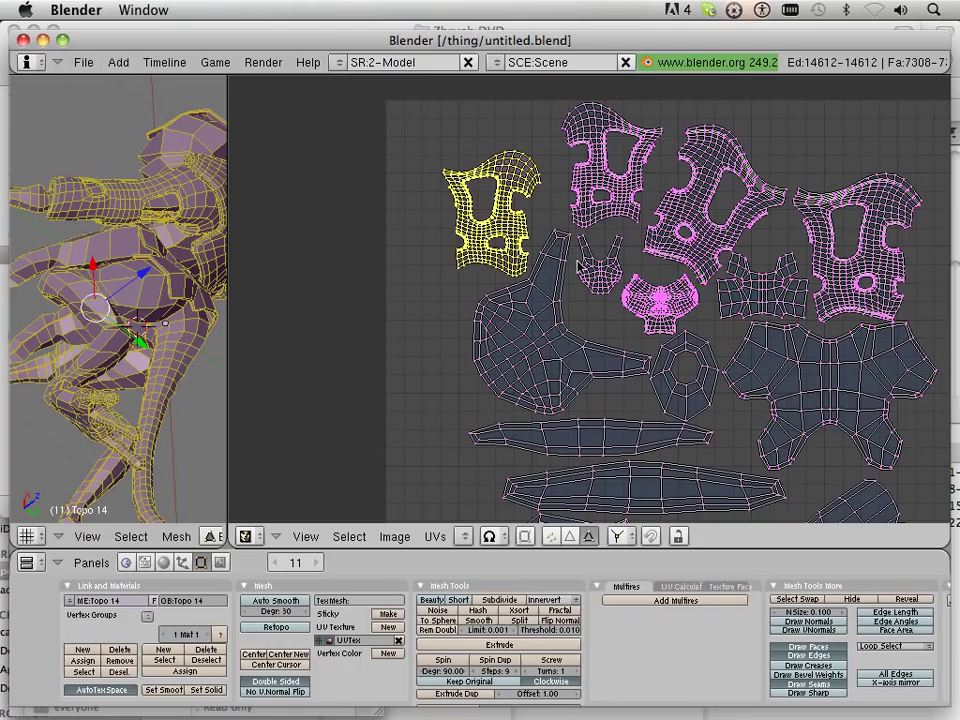
pyautogui.moveTo(640, 412); pyautogui.dragTo(495, 312, button='middle')
pyautogui.press('Left')
pyautogui.scroll(-1, 500, 310)
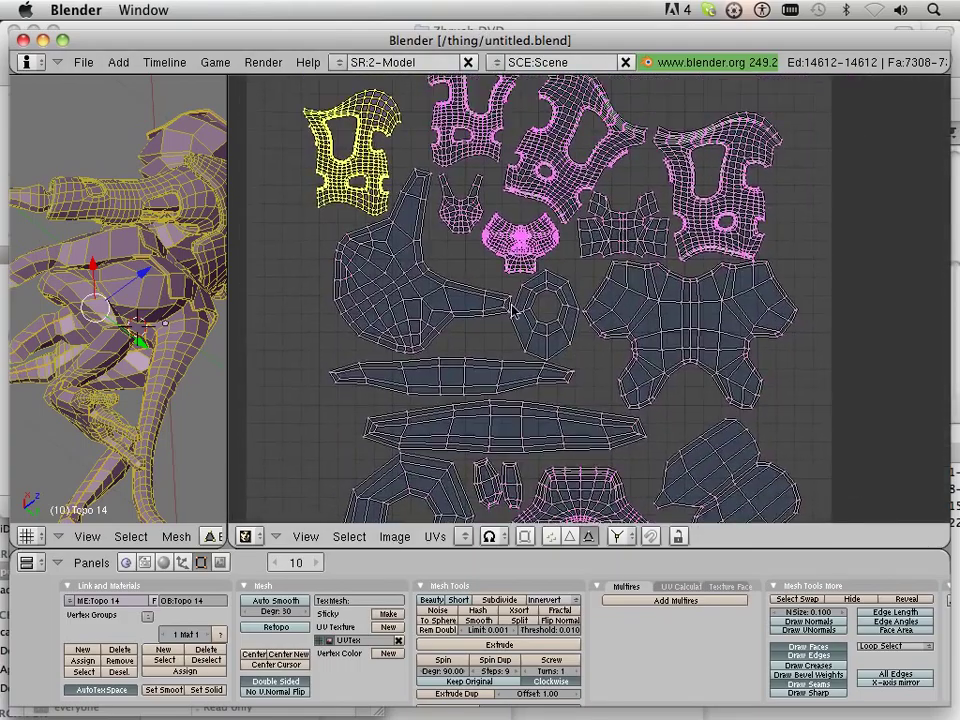
pyautogui.scroll(-2, 503, 298)
pyautogui.scroll(3, 489, 283)
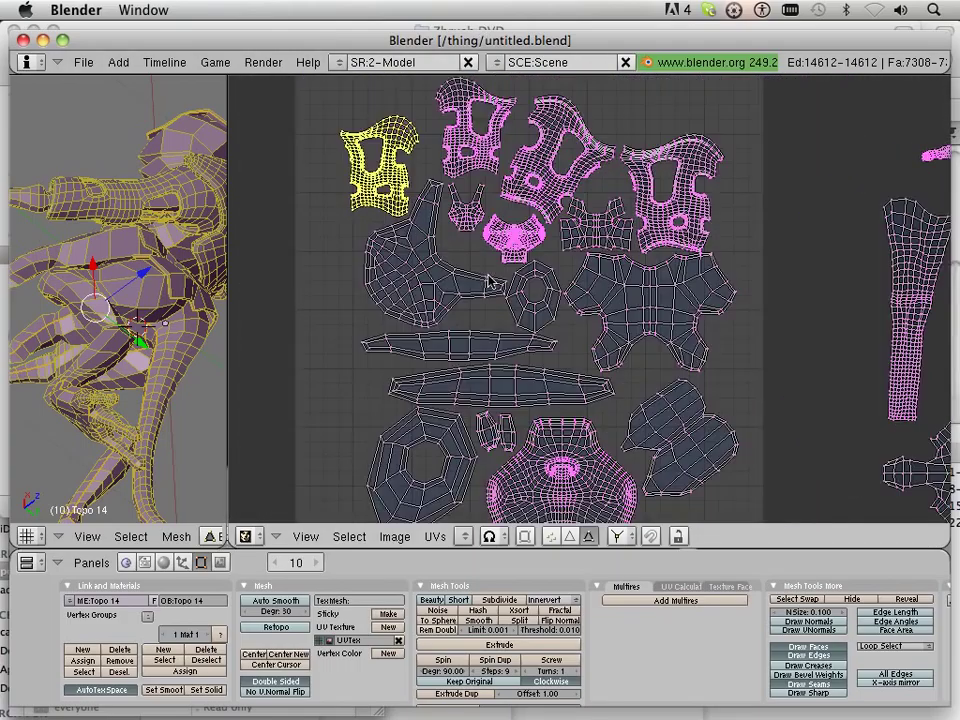
pyautogui.scroll(1, 412, 311)
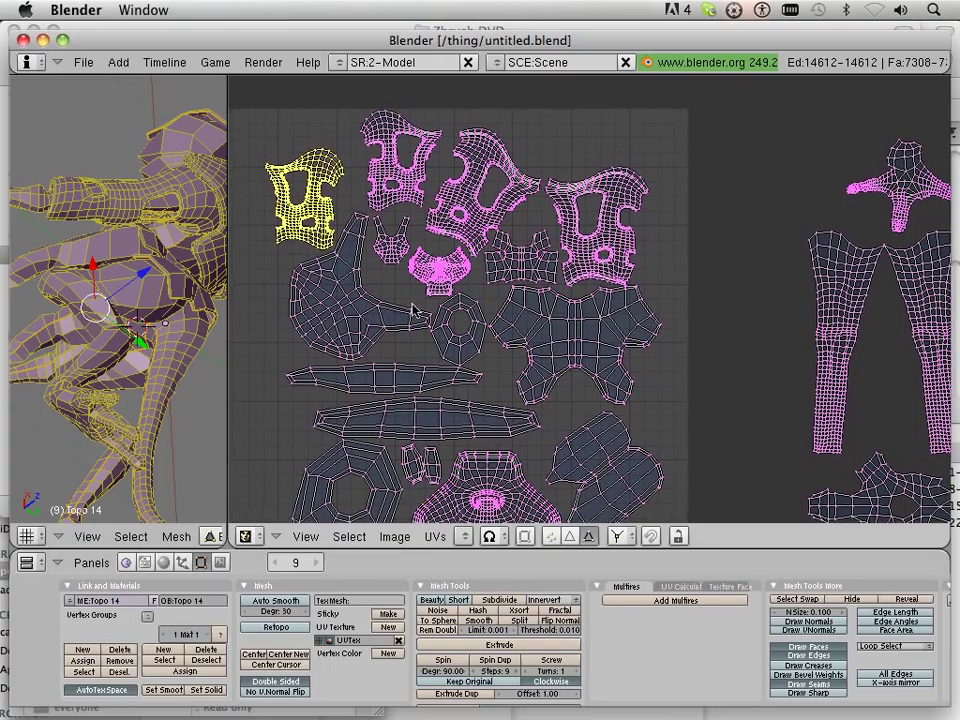
# - Move the small armor island under the chest piece and shrink it to 0.7071
pyautogui.rightClick(383, 262)
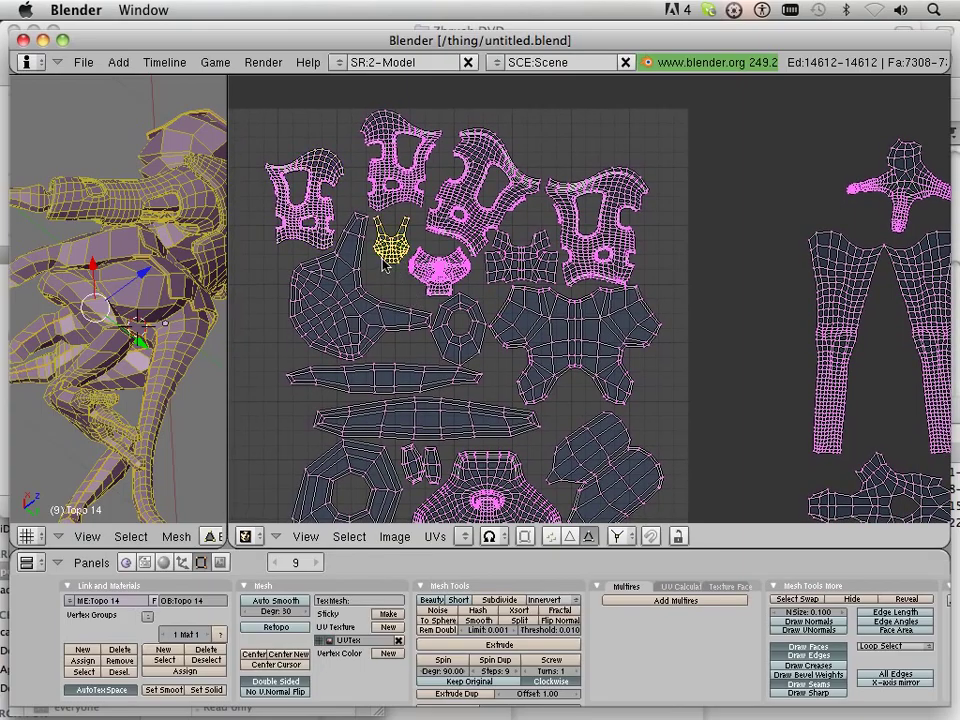
pyautogui.press('g')
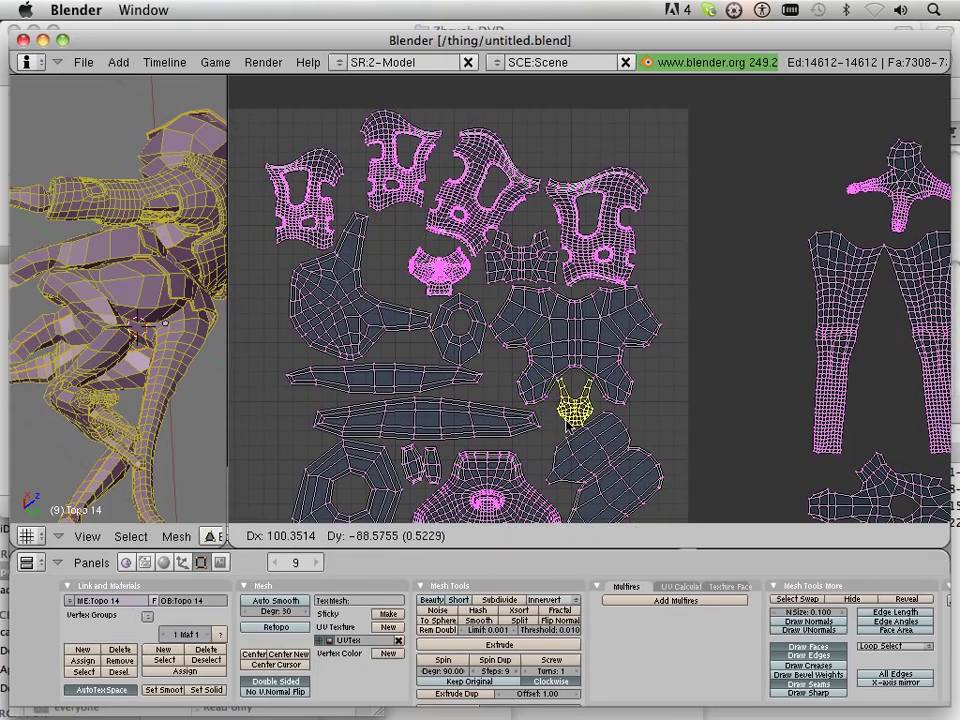
pyautogui.click(567, 425)
pyautogui.scroll(1, 568, 422)
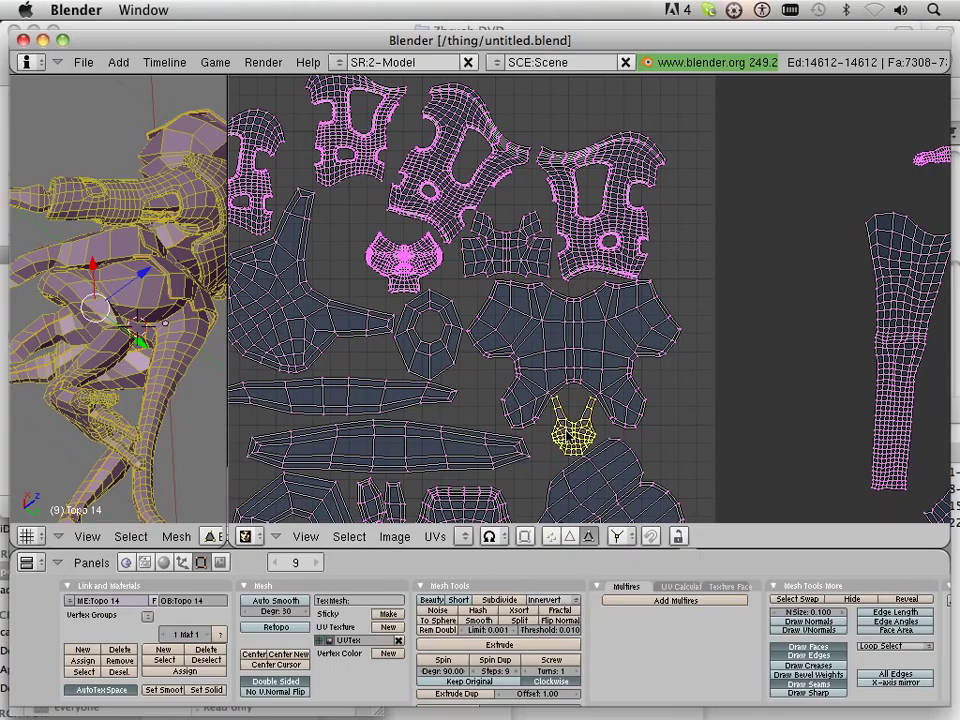
pyautogui.press('s')
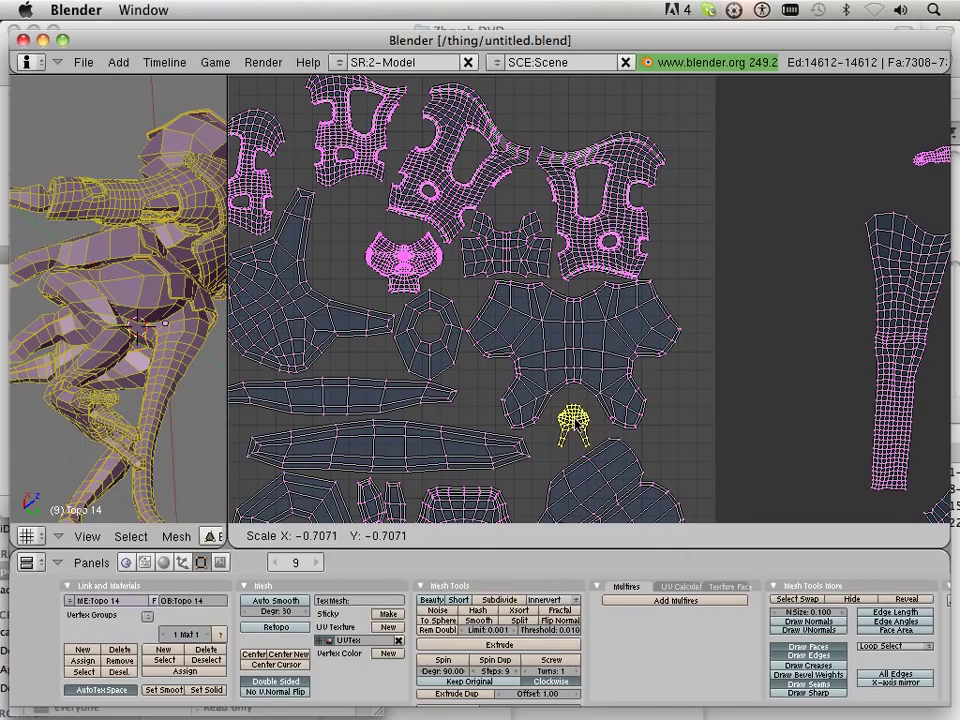
pyautogui.click(575, 421)
# - Select the bowl-shaped armor island and begin moving it right
pyautogui.rightClick(421, 259)
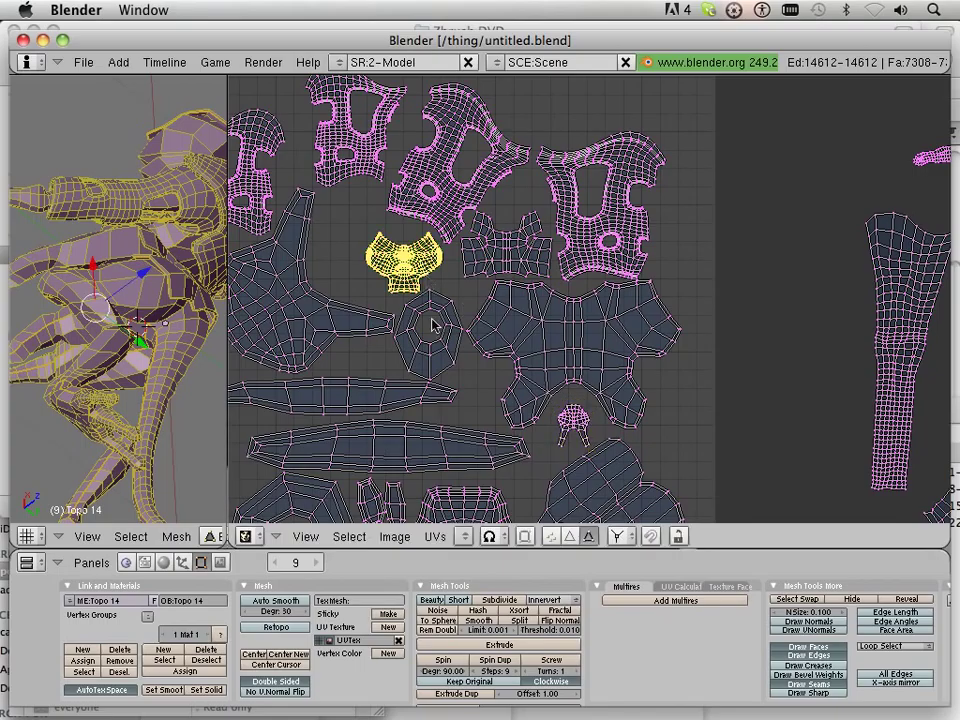
pyautogui.scroll(1, 432, 322)
pyautogui.press('g')
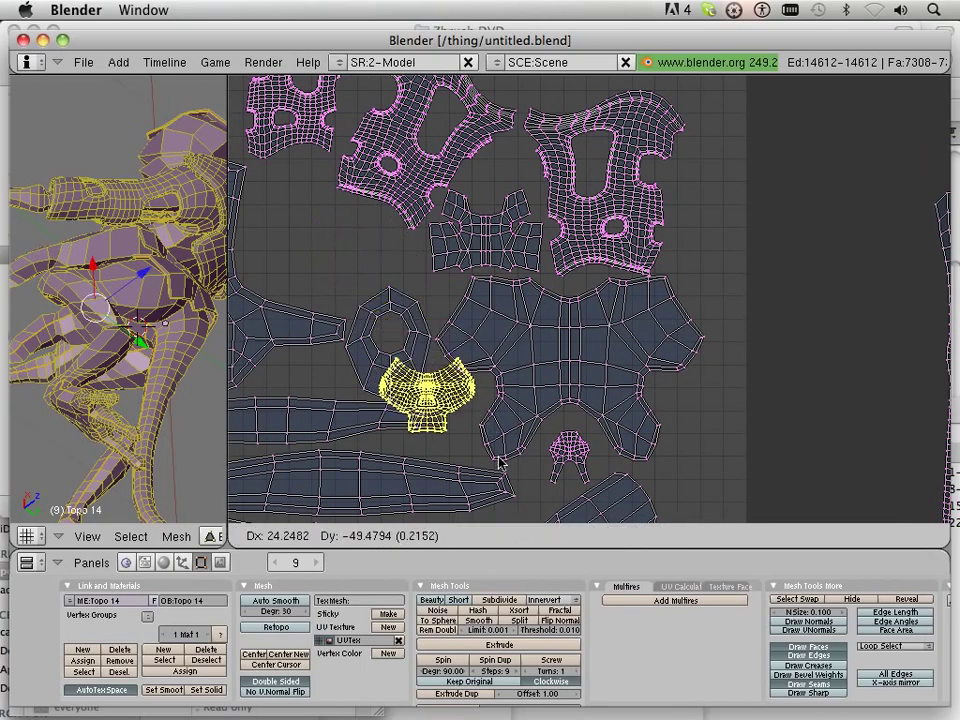
# - Fit the bowl-shaped island into a gap, shrinking it and nudging it up-left
pyautogui.click(789, 482)
pyautogui.moveTo(670, 433); pyautogui.dragTo(715, 273, button='middle')
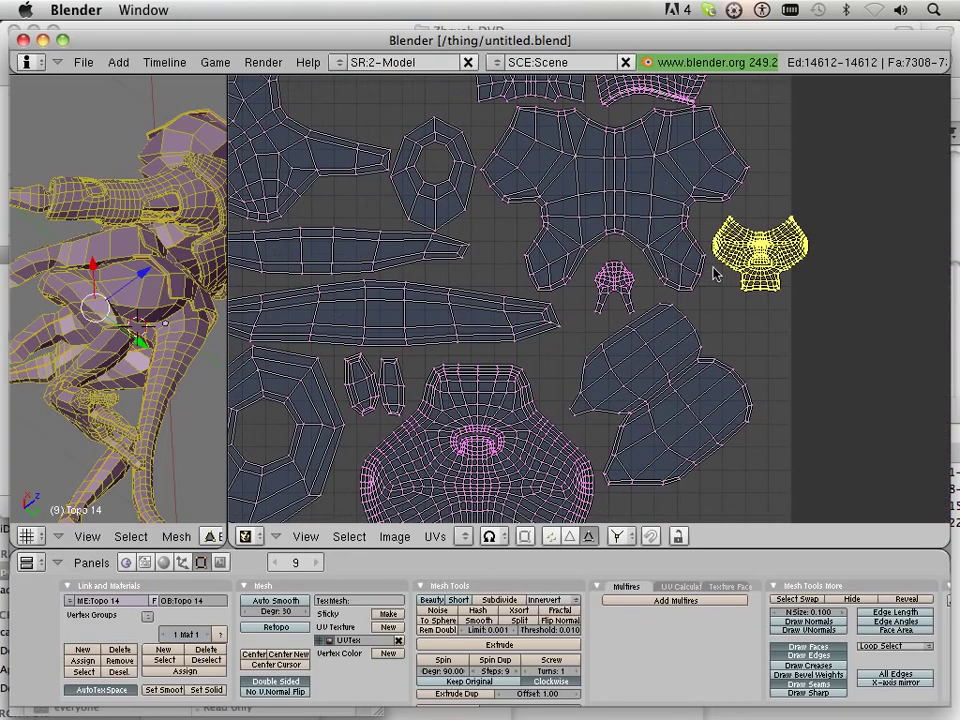
pyautogui.press('g')
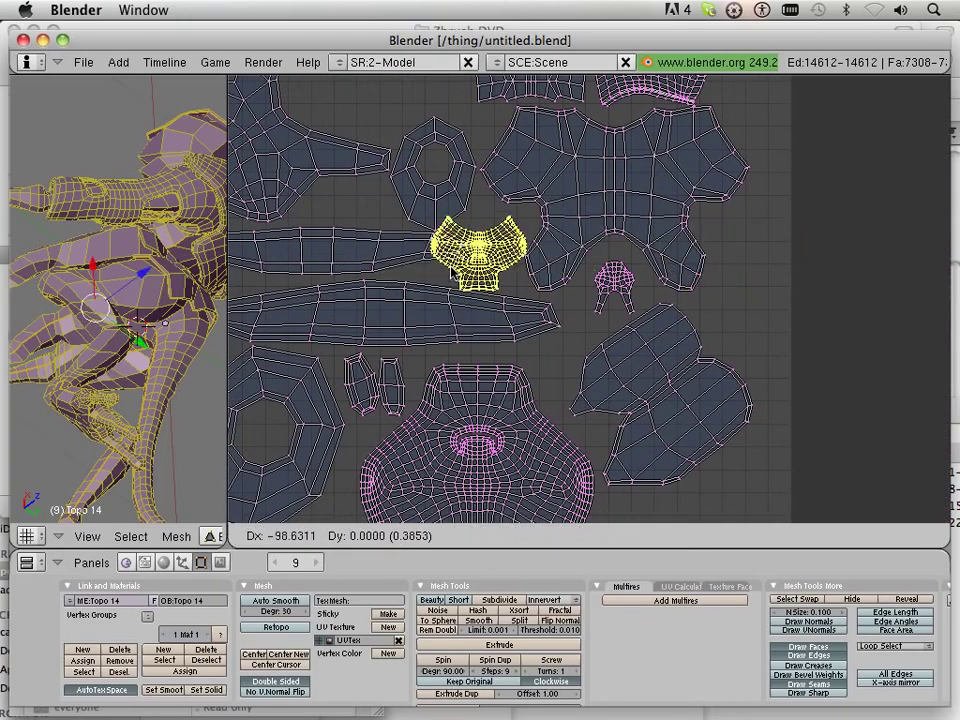
pyautogui.click(482, 264)
pyautogui.press('s')
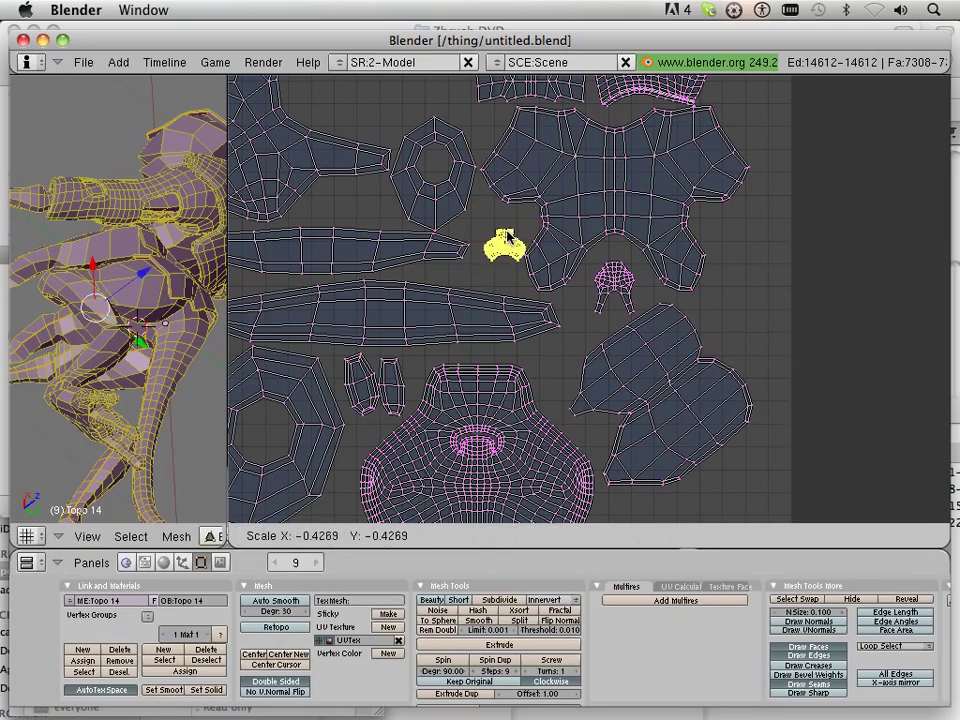
pyautogui.click(511, 232)
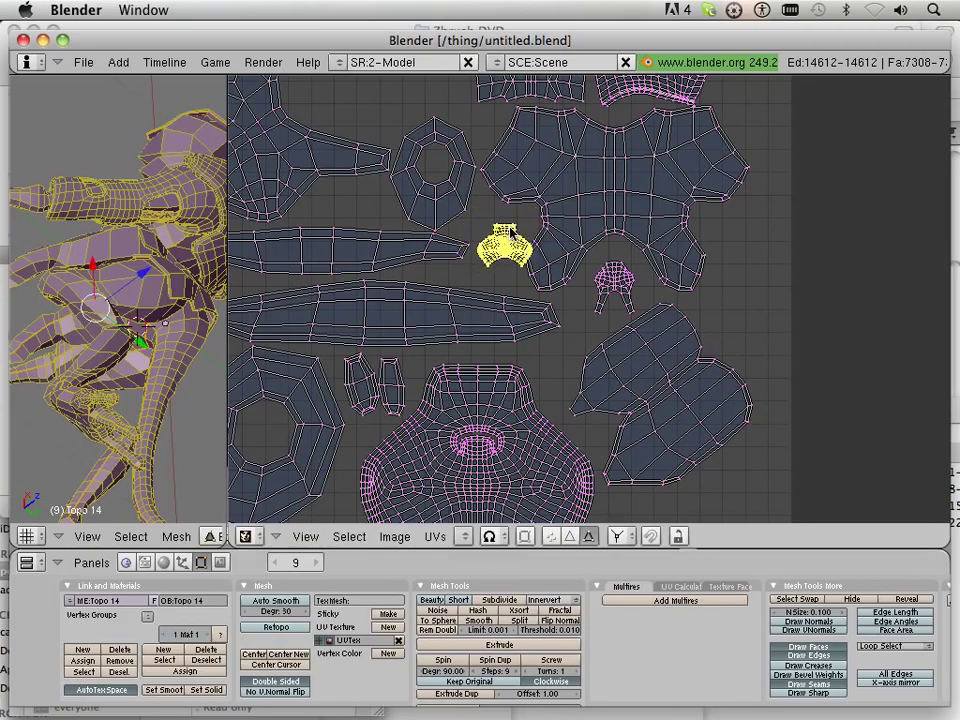
pyautogui.press('g')
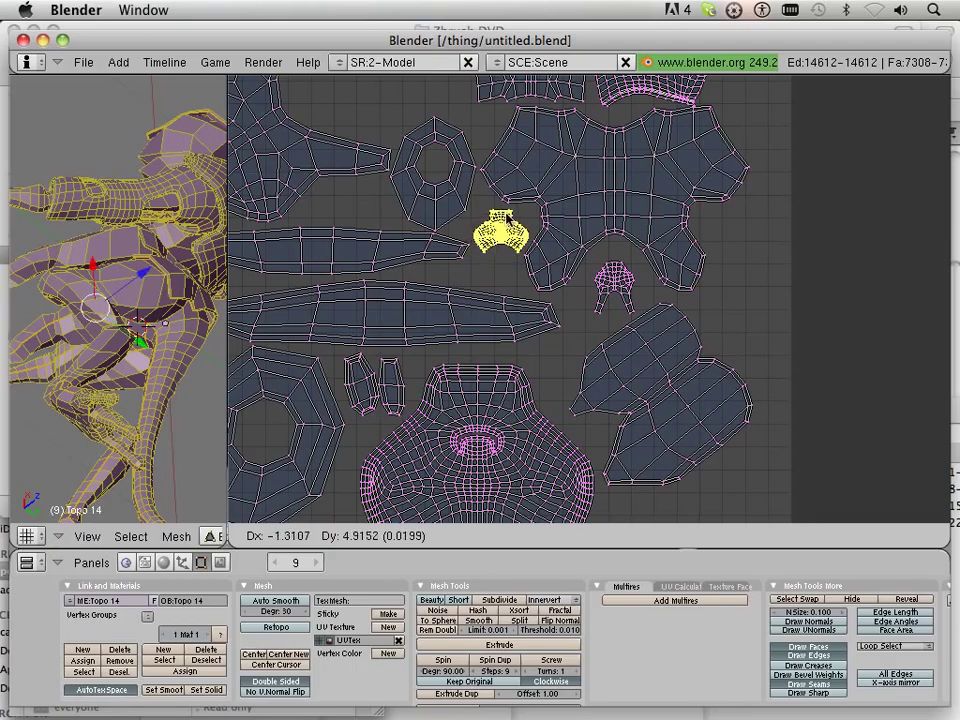
pyautogui.click(504, 224)
# - Move and resize the bow-shaped island into the gap left of the ring
pyautogui.moveTo(445, 217); pyautogui.dragTo(570, 482, button='middle')
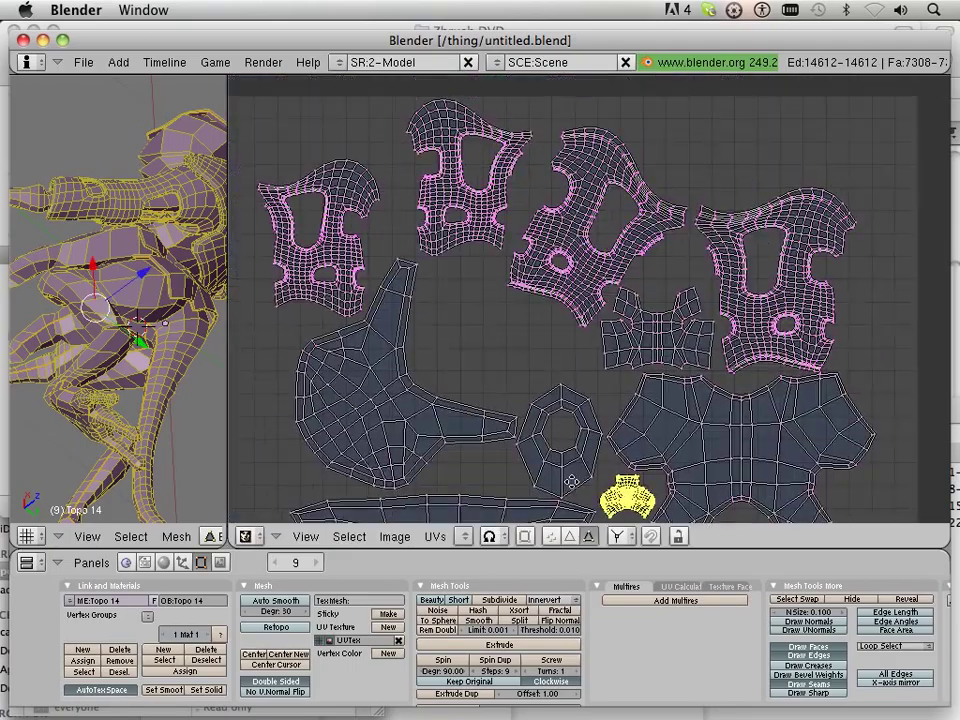
pyautogui.moveTo(470, 291); pyautogui.dragTo(507, 192, button='middle')
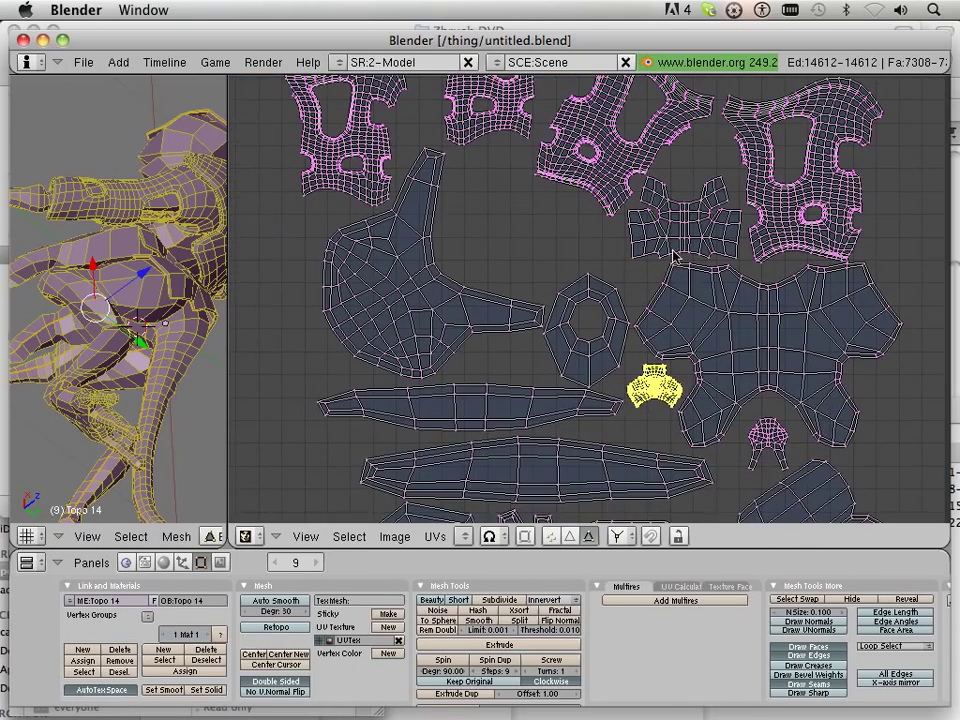
pyautogui.rightClick(673, 254)
pyautogui.press('g')
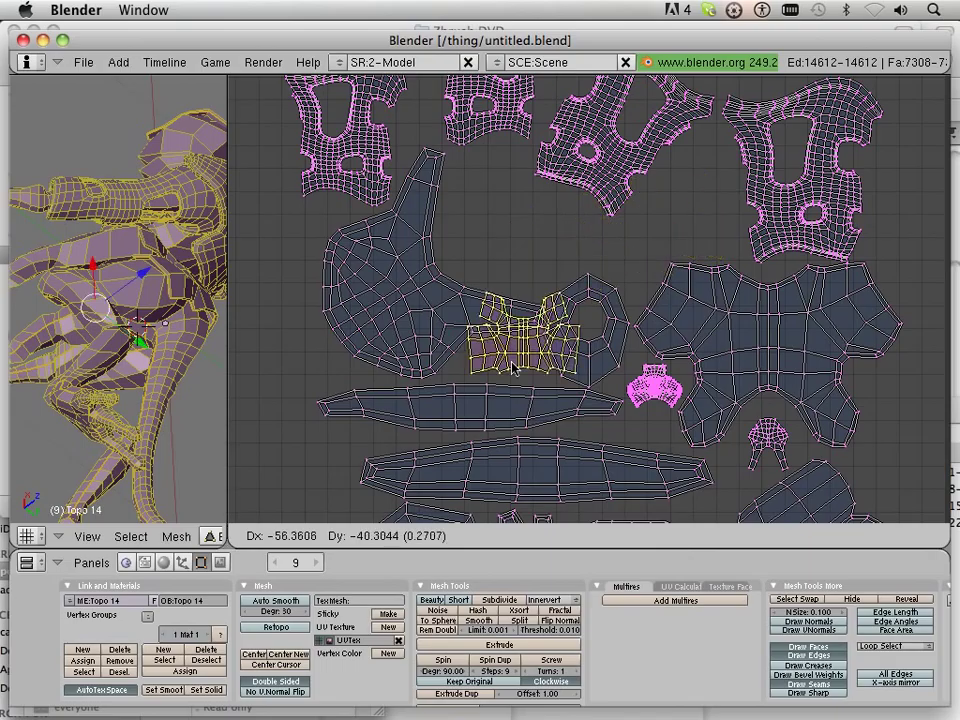
pyautogui.click(503, 380)
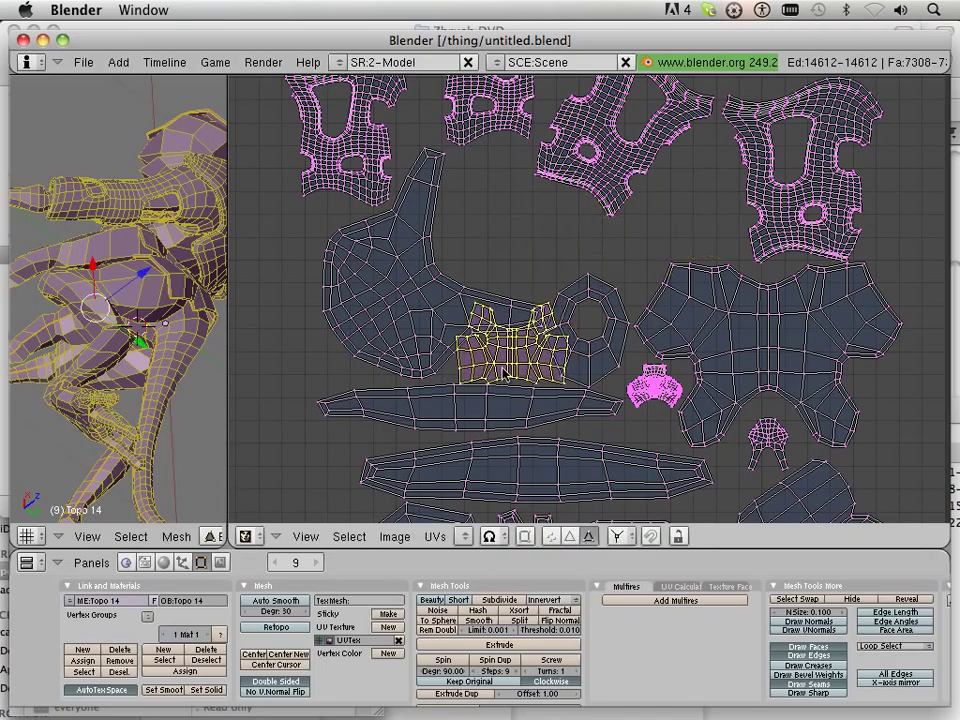
pyautogui.press('s')
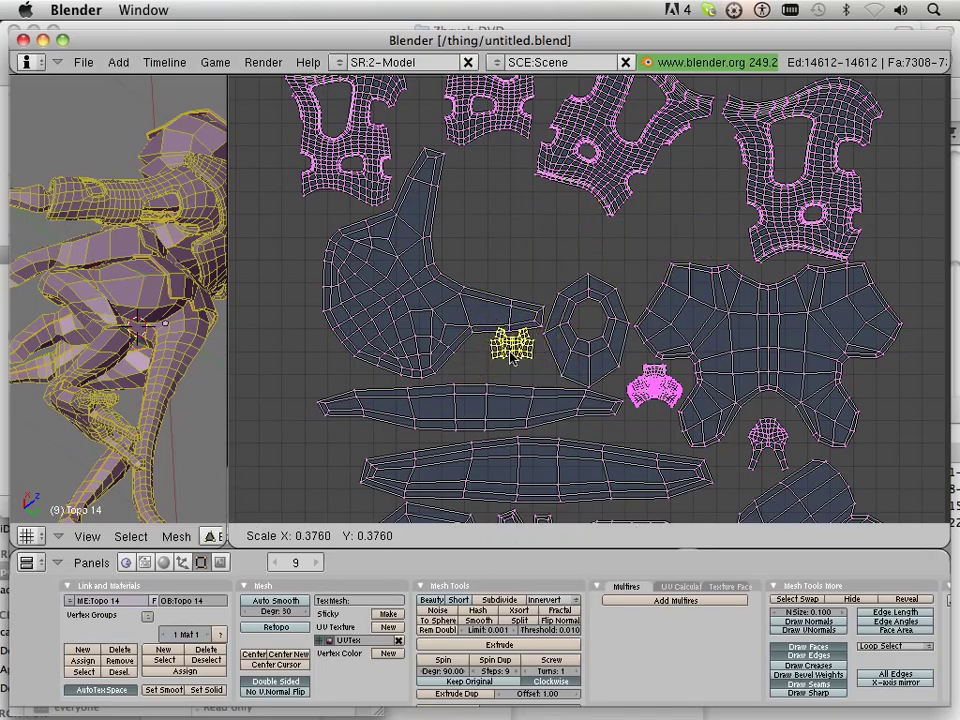
pyautogui.click(514, 362)
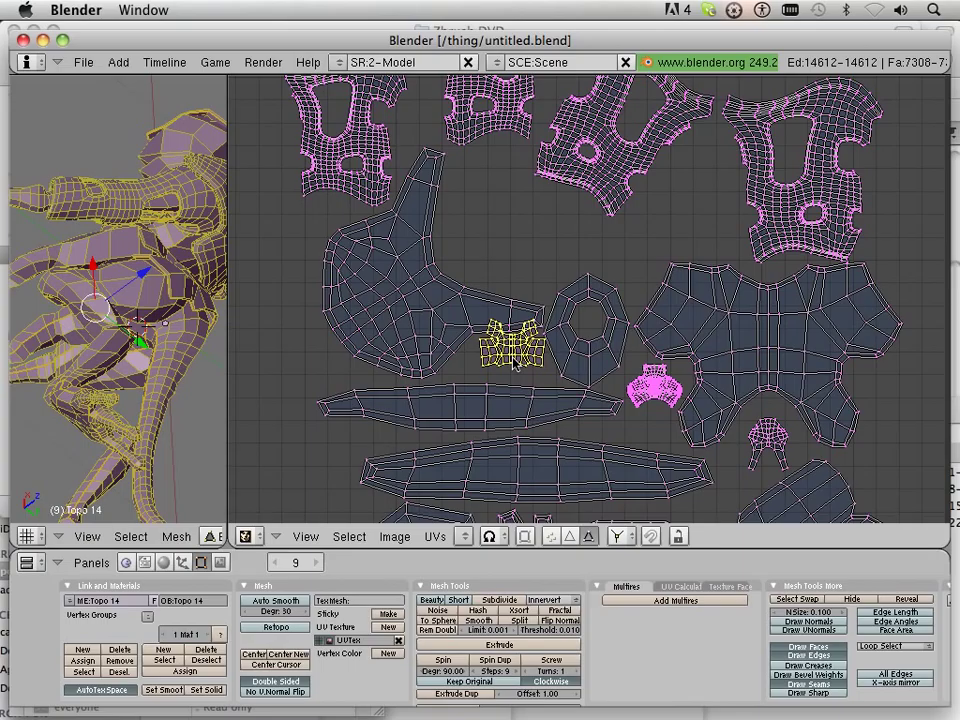
pyautogui.press('g')
pyautogui.click(515, 376)
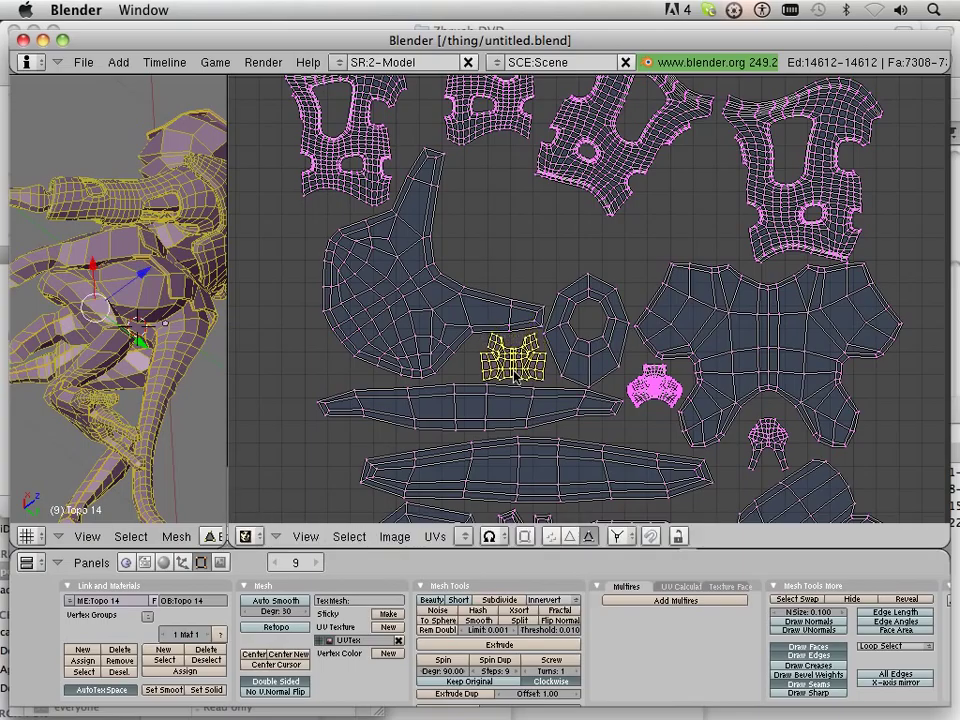
# - Shift the large and smaller top armor islands down
pyautogui.rightClick(602, 172)
pyautogui.press('g')
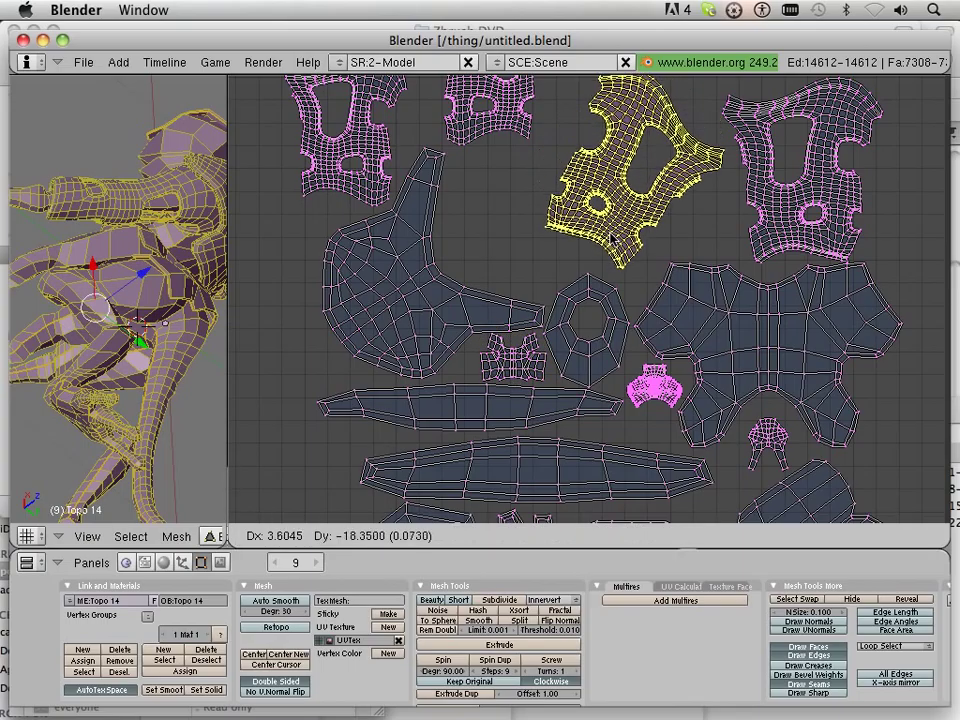
pyautogui.click(624, 253)
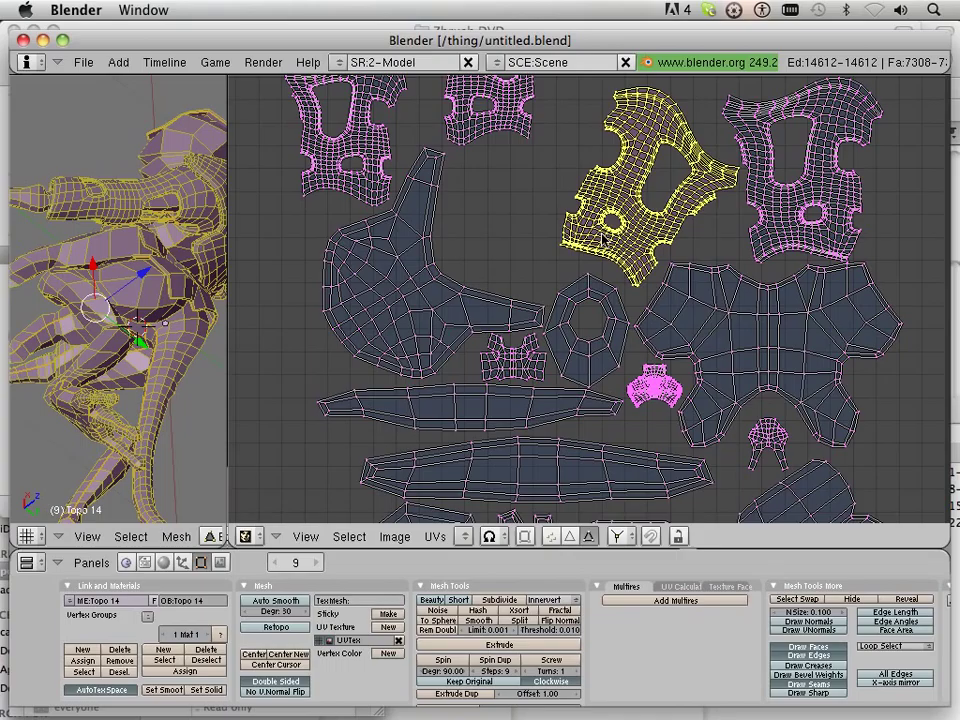
pyautogui.rightClick(502, 128)
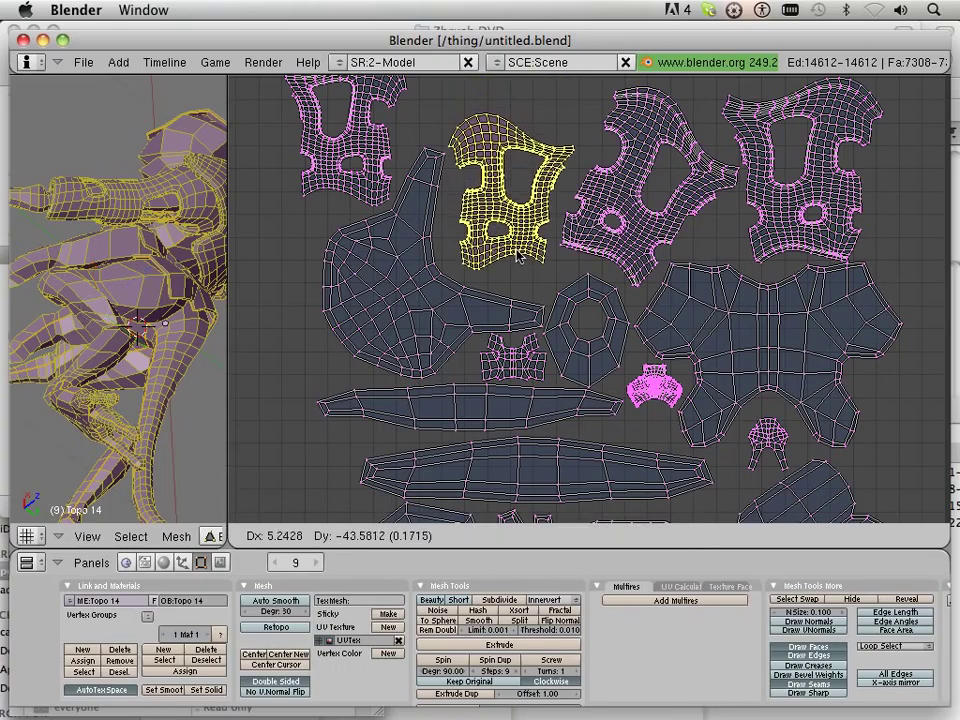
pyautogui.click(517, 258)
pyautogui.moveTo(497, 290); pyautogui.dragTo(363, 115, button='middle')
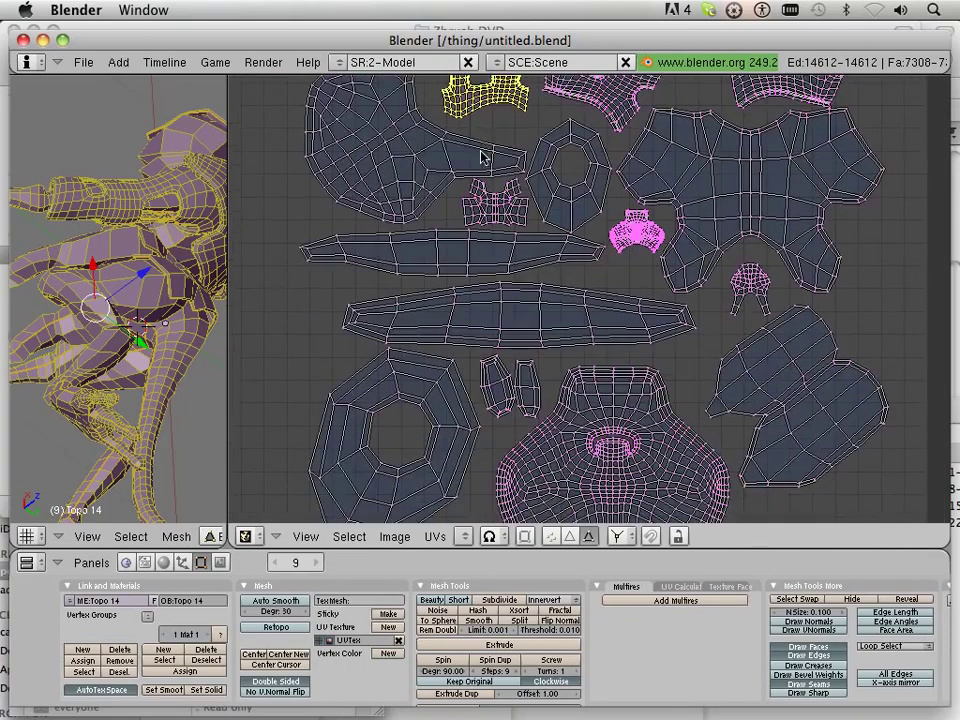
# - Zoom out to the full UV square and lasso every island inside it, excluding the body islands
pyautogui.scroll(-2, 363, 115)
pyautogui.scroll(-1, 363, 115)
pyautogui.moveTo(356, 176); pyautogui.dragTo(452, 197, button='middle')
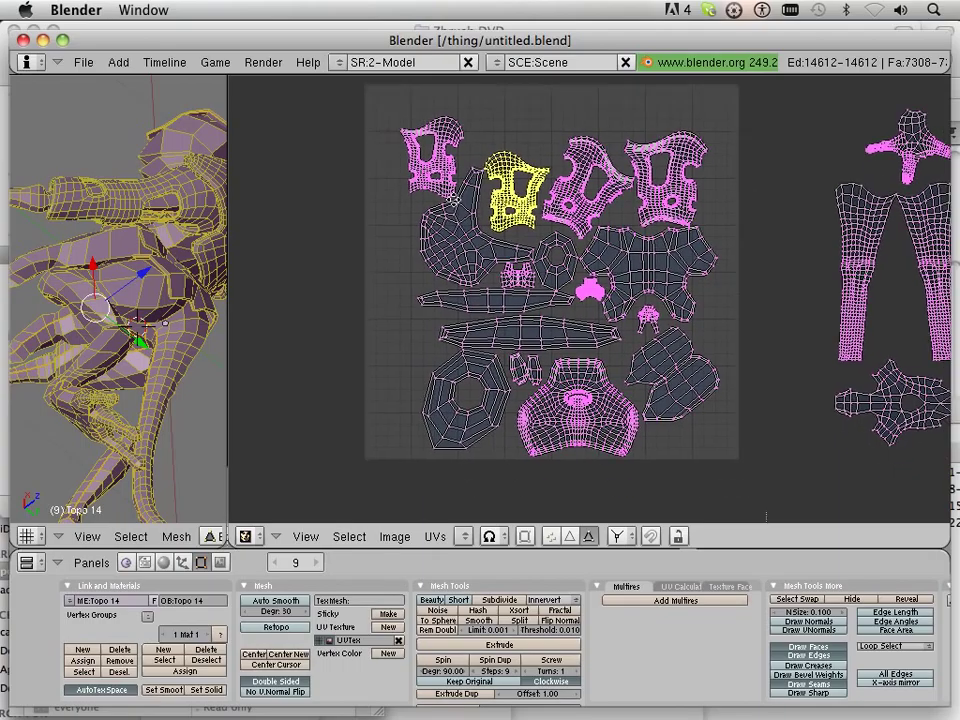
pyautogui.press('e')
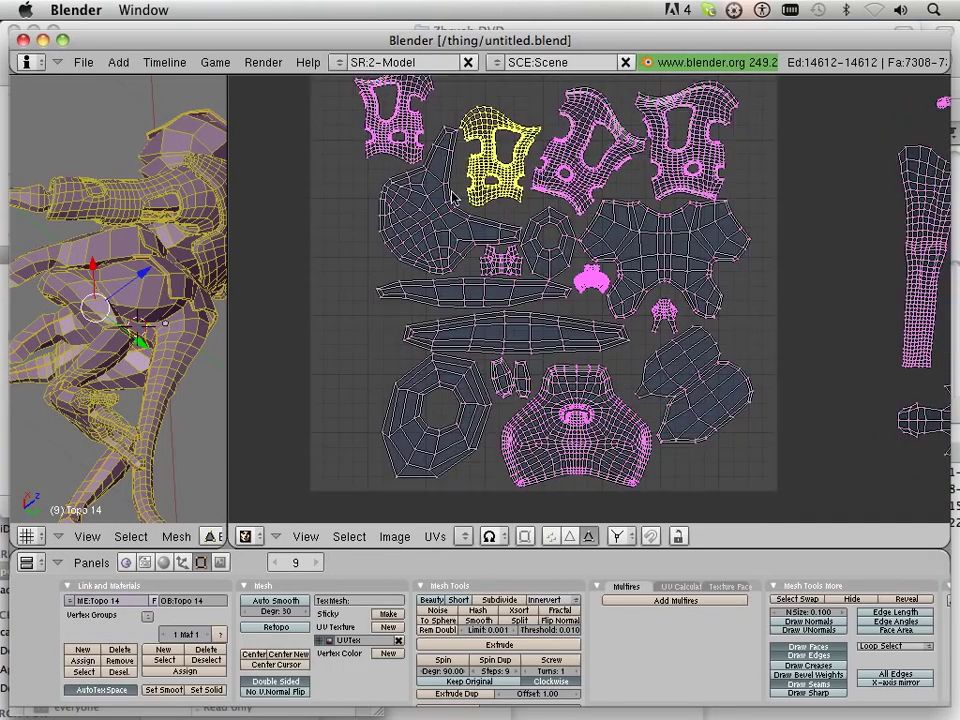
pyautogui.scroll(-2, 451, 187)
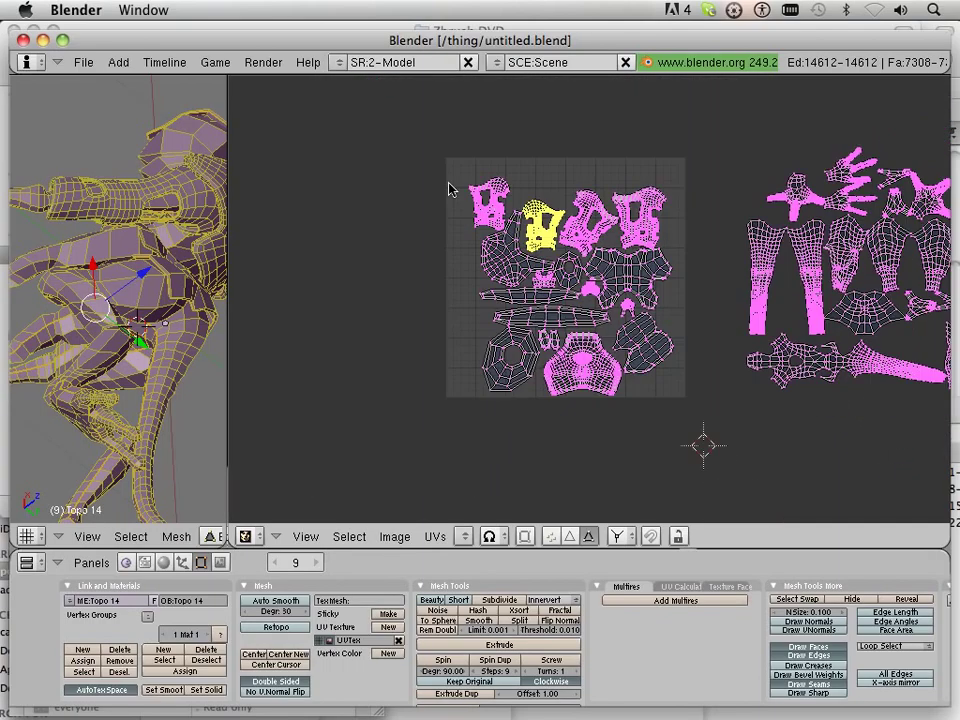
pyautogui.keyDown('ctrl'); pyautogui.moveTo(433, 174); pyautogui.dragTo(527, 293); pyautogui.keyUp('ctrl')
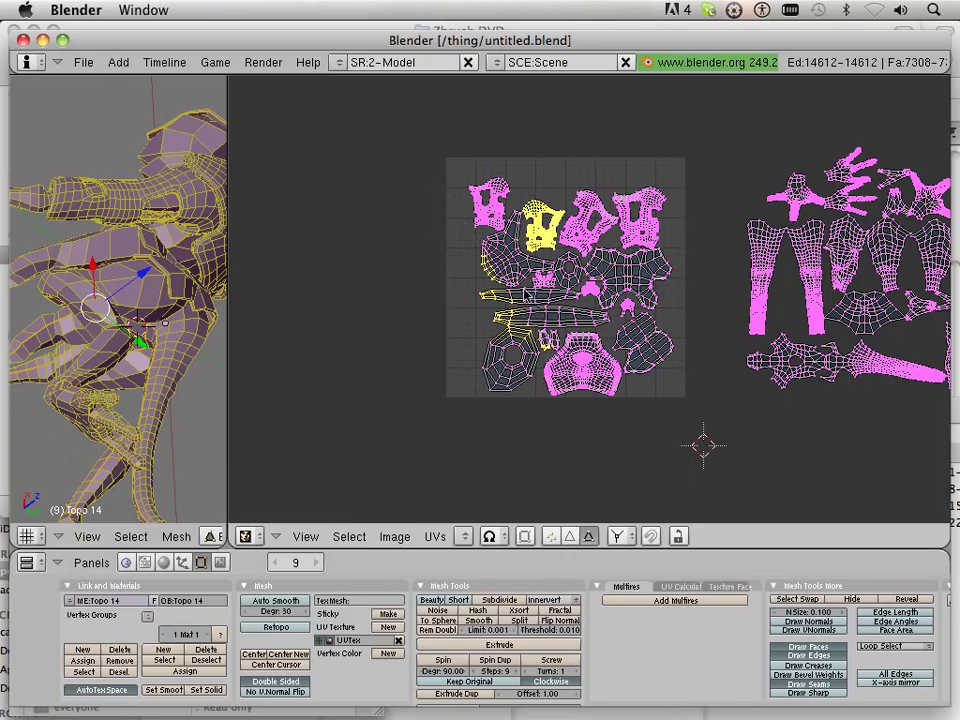
pyautogui.keyDown('ctrl'); pyautogui.moveTo(417, 155); pyautogui.dragTo(700, 171); pyautogui.keyUp('ctrl')
# - Enlarge the selected packed islands together and reposition them
pyautogui.press('s')
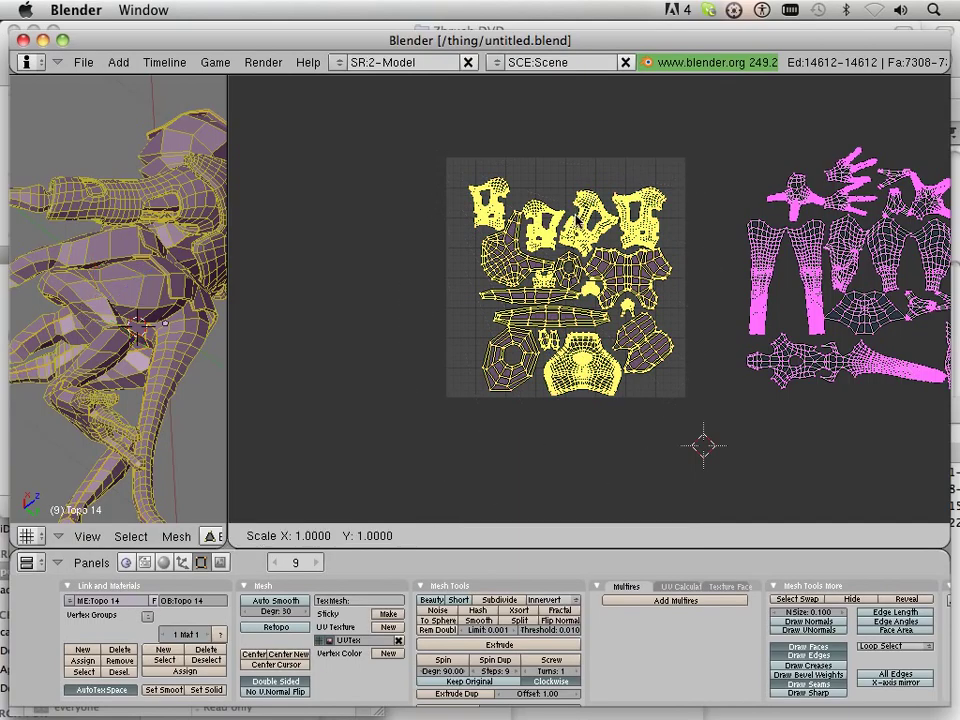
pyautogui.click(595, 216)
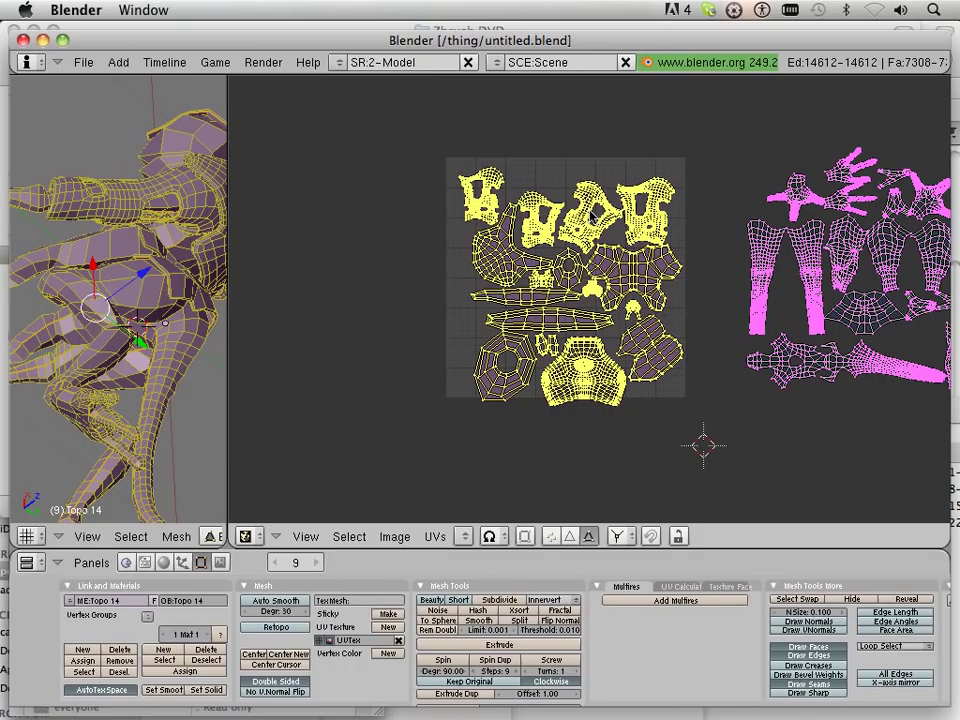
pyautogui.press('g')
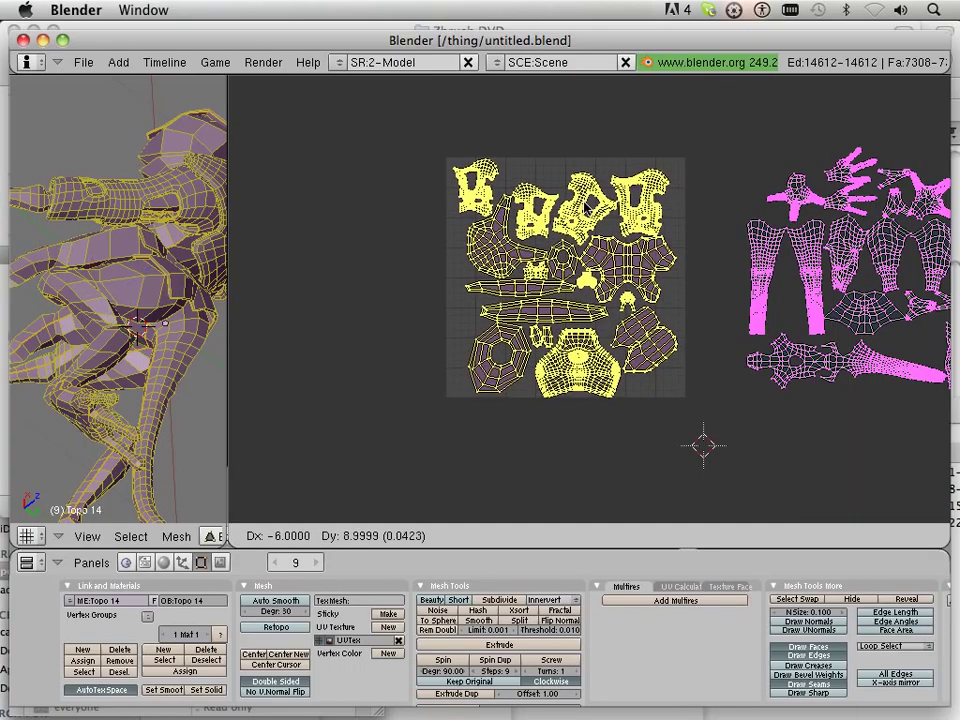
pyautogui.click(589, 201)
# - Zoom in to inspect the seat island's bottom edge up close
pyautogui.scroll(2, 588, 195)
pyautogui.scroll(2, 588, 195)
pyautogui.moveTo(585, 194); pyautogui.dragTo(583, 163, button='middle')
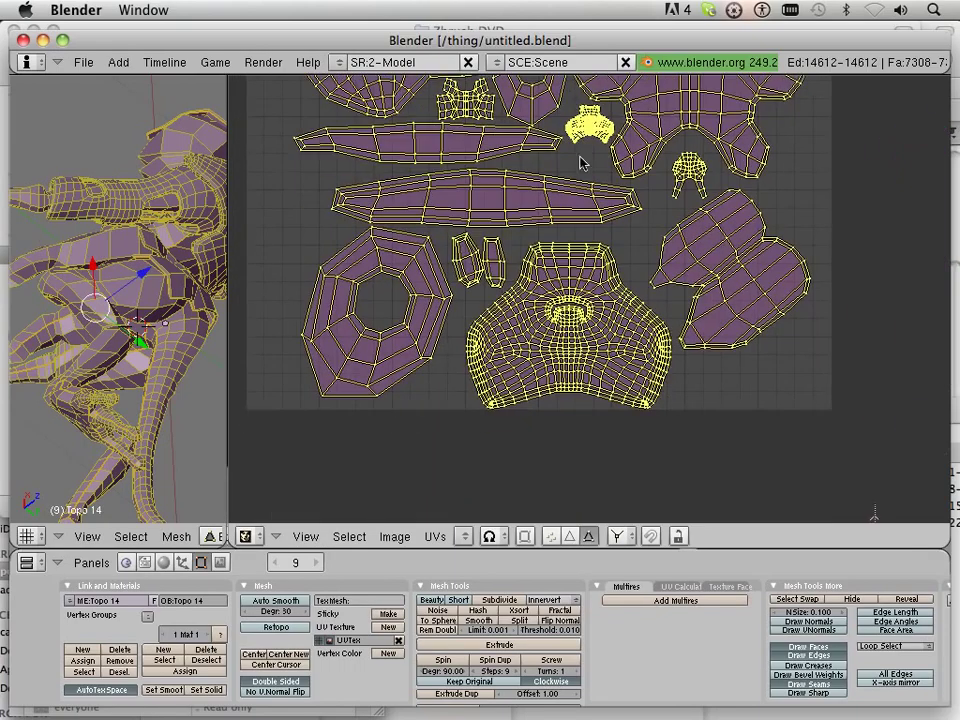
pyautogui.scroll(2, 582, 190)
pyautogui.scroll(1, 548, 352)
pyautogui.moveTo(548, 352); pyautogui.dragTo(658, 229, button='middle')
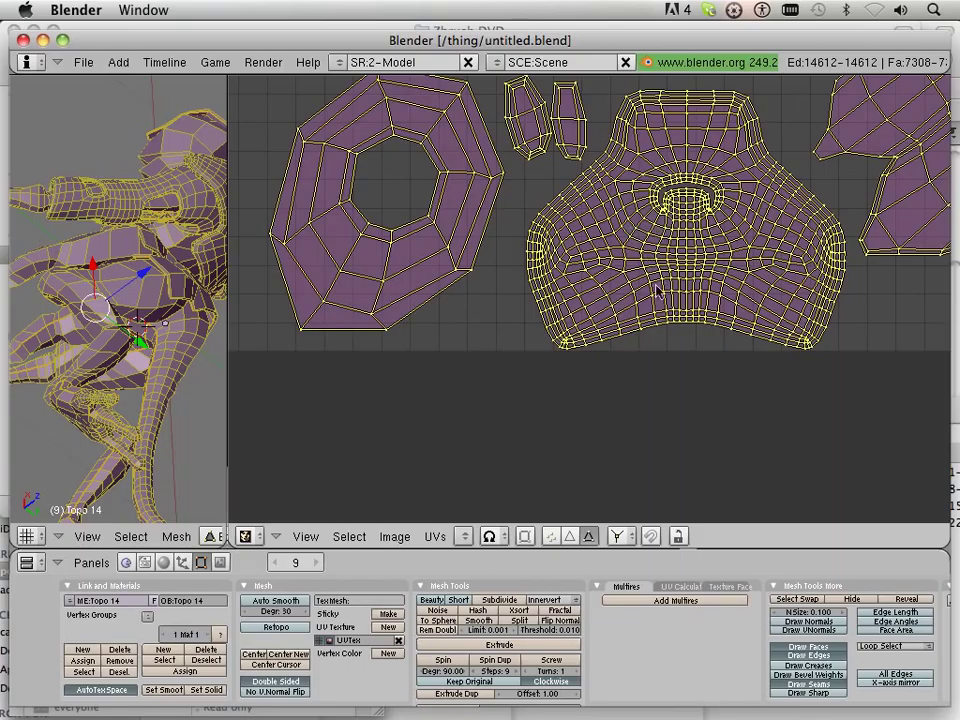
pyautogui.moveTo(658, 285); pyautogui.dragTo(497, 236, button='middle')
pyautogui.scroll(2, 503, 236)
pyautogui.scroll(-1, 503, 236)
pyautogui.scroll(-2, 579, 231)
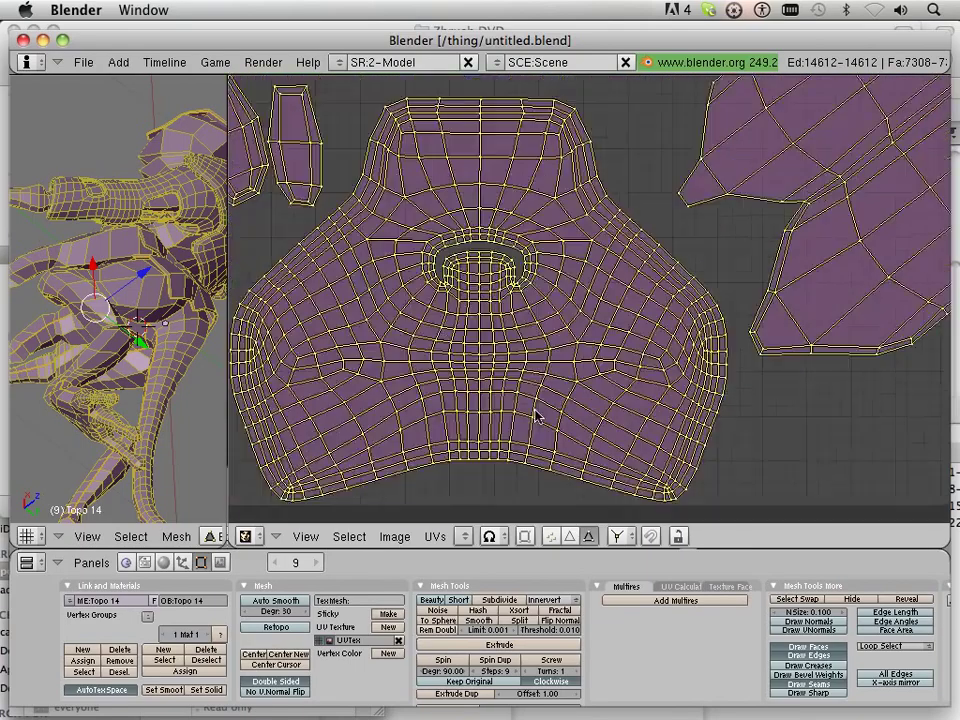
pyautogui.scroll(-2, 536, 414)
# - Pan across the UV area and select only the central armor island
pyautogui.moveTo(230, 357); pyautogui.dragTo(505, 357, button='middle')
pyautogui.moveTo(505, 200); pyautogui.dragTo(505, 320, button='middle')
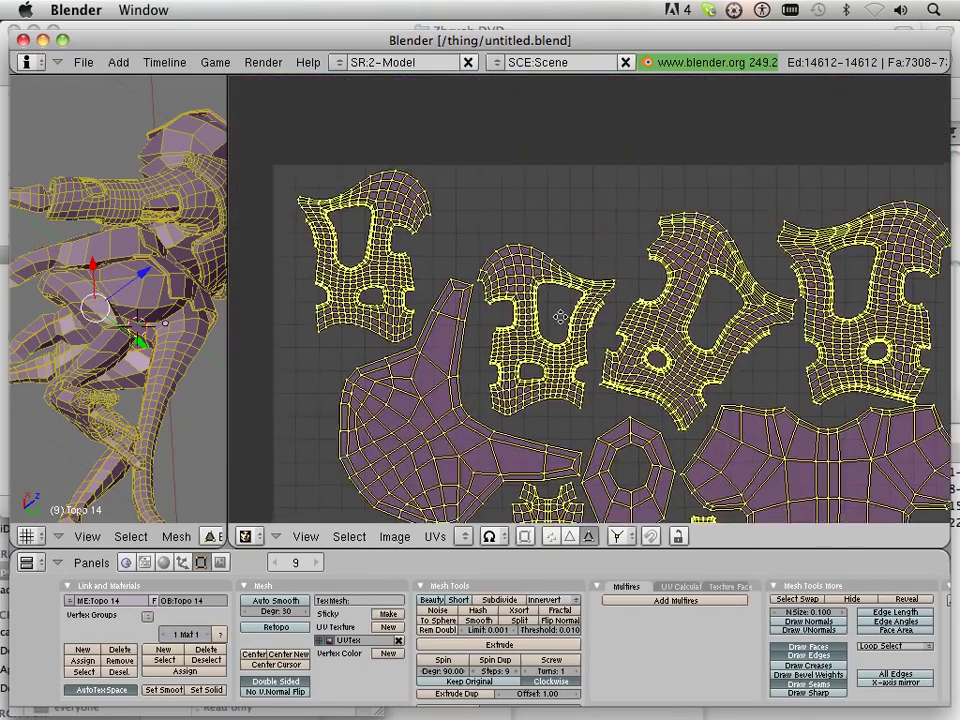
pyautogui.moveTo(420, 290)
pyautogui.mouseDown(button='middle')
pyautogui.moveTo(540, 287)
pyautogui.moveTo(570, 227)
pyautogui.moveTo(530, 312)
pyautogui.moveTo(548, 287)
pyautogui.mouseUp(button='middle')
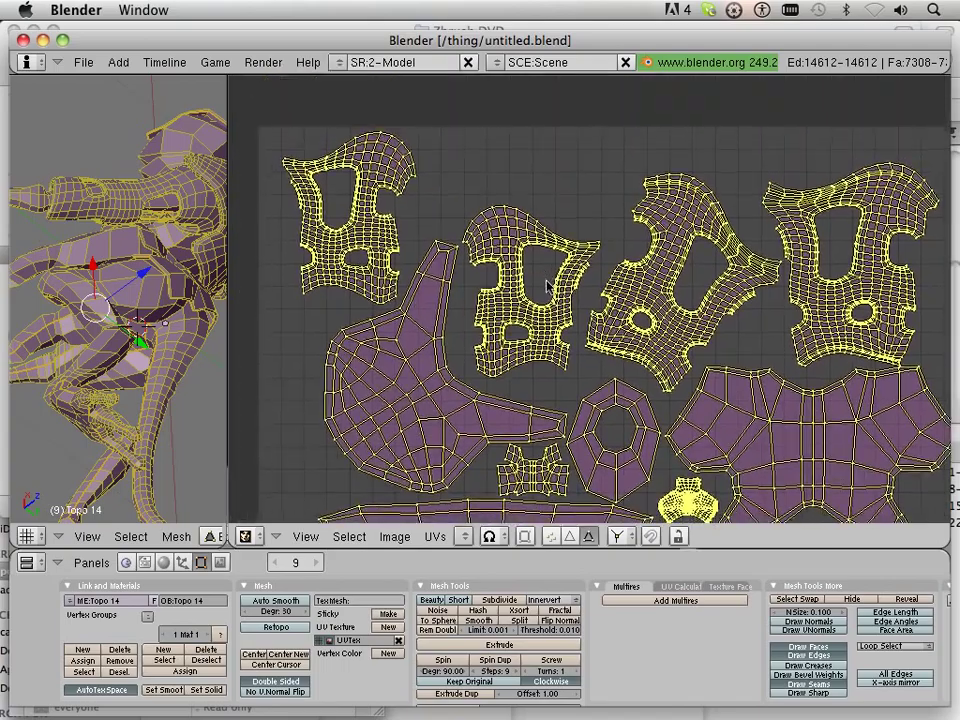
pyautogui.rightClick(527, 393)
pyautogui.moveTo(542, 392); pyautogui.dragTo(542, 214, button='middle')
# - Respace the three top-row armor islands slightly right, up and higher in the UV square
pyautogui.scroll(-3, 542, 214)
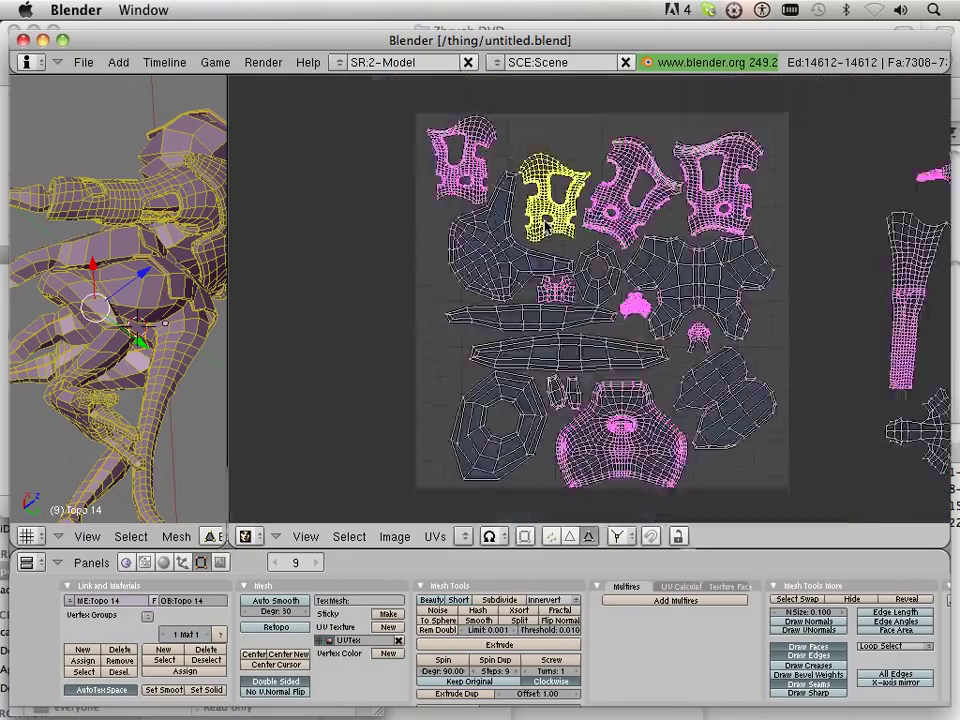
pyautogui.scroll(-1, 544, 220)
pyautogui.scroll(1, 546, 229)
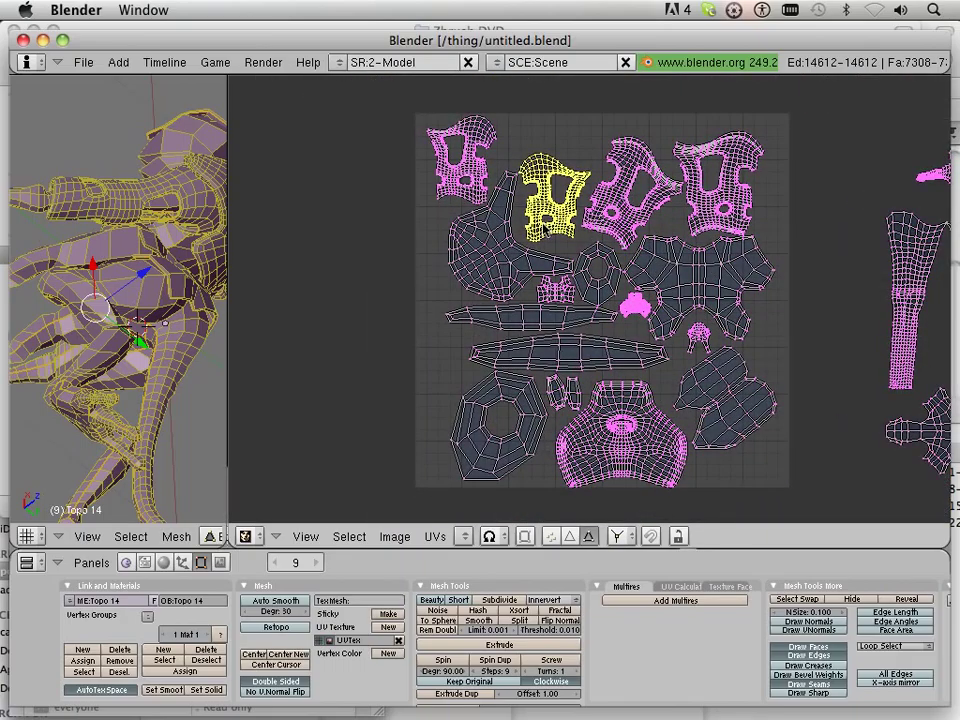
pyautogui.moveTo(414, 172); pyautogui.dragTo(367, 178, button='middle')
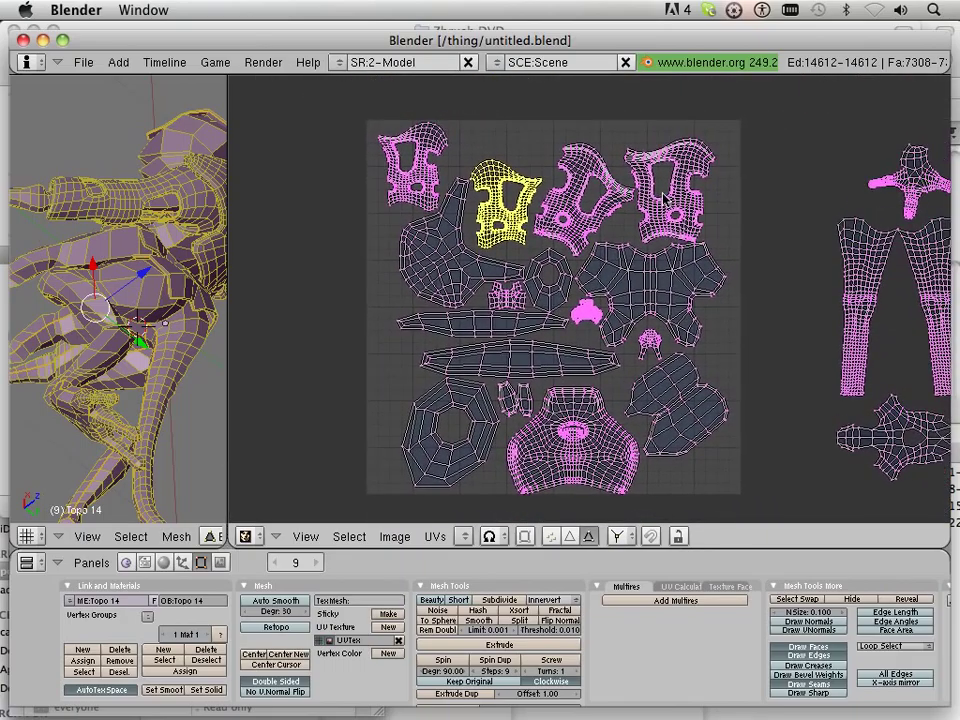
pyautogui.rightClick(665, 200)
pyautogui.press('g')
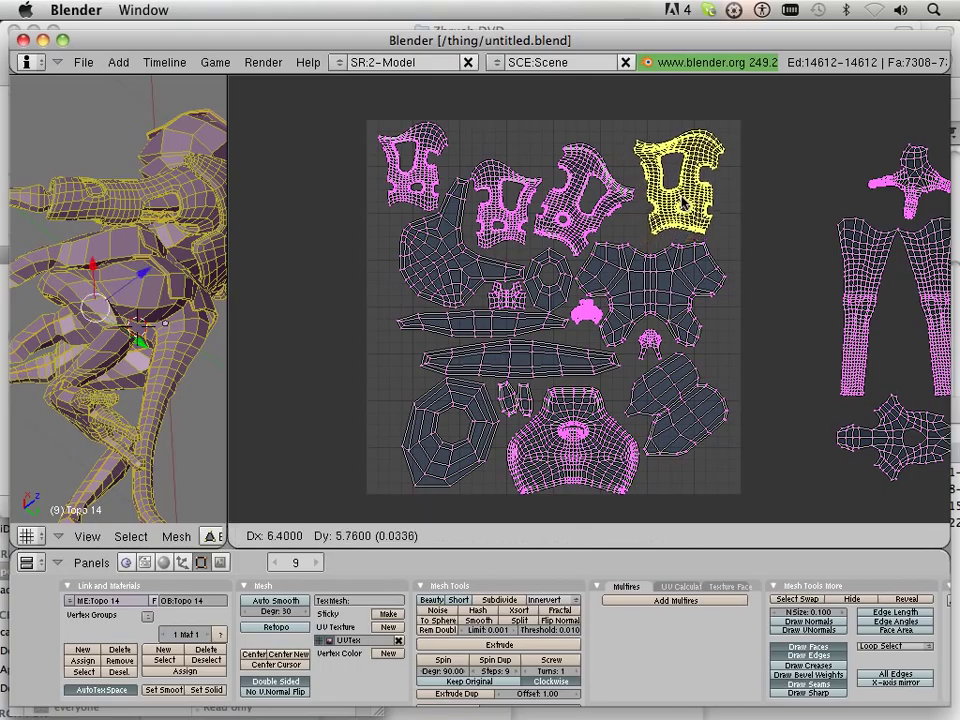
pyautogui.click(688, 200)
pyautogui.rightClick(620, 208)
pyautogui.press('g')
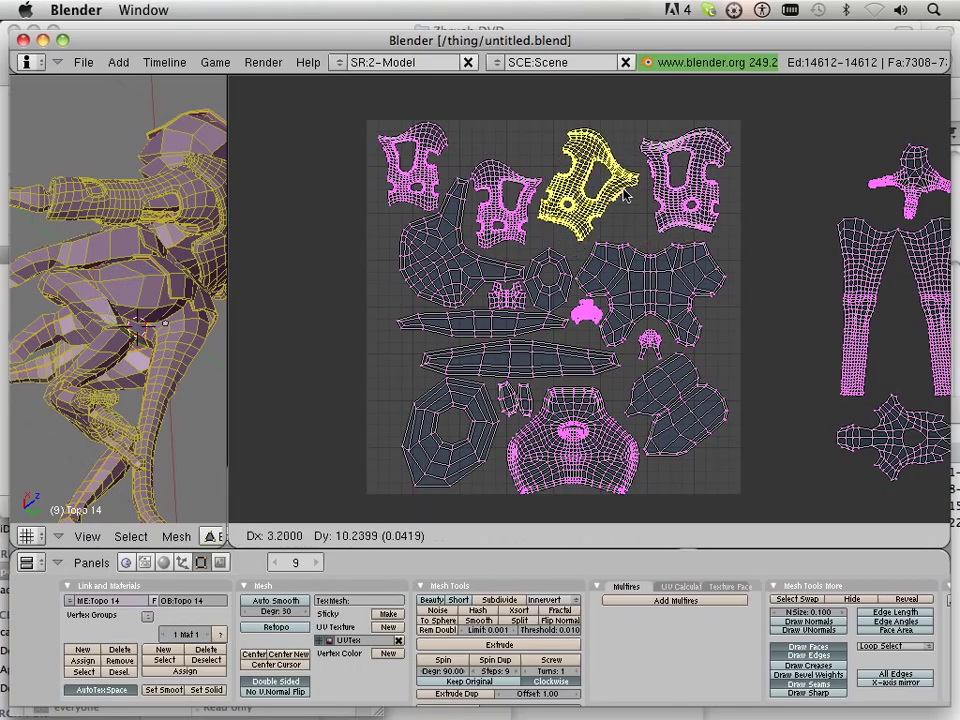
pyautogui.click(628, 195)
pyautogui.rightClick(517, 190)
pyautogui.press('g')
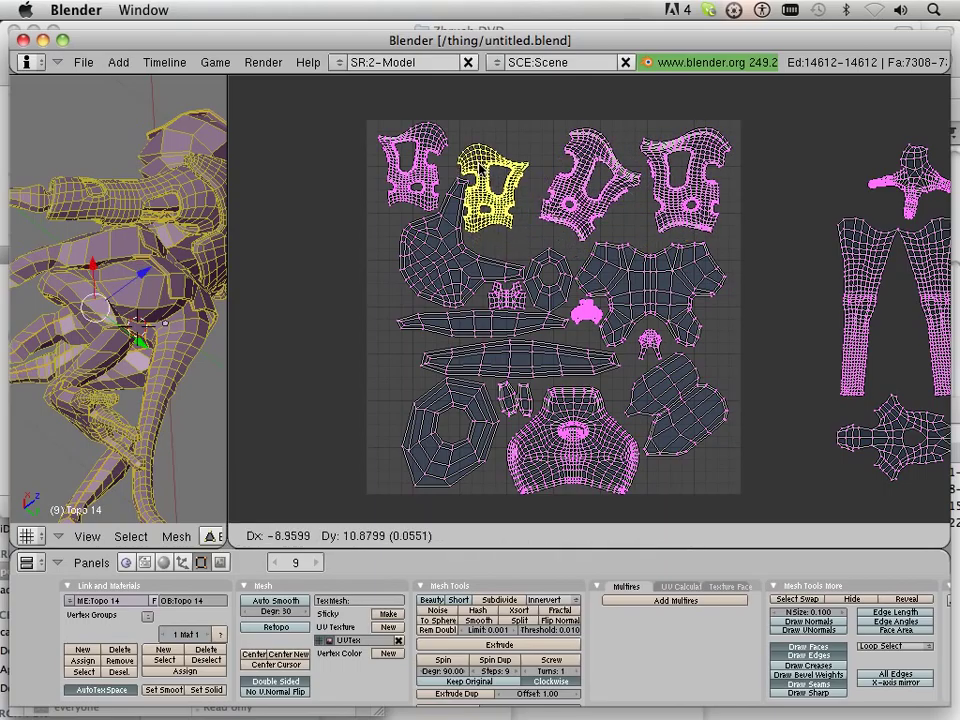
pyautogui.click(468, 197)
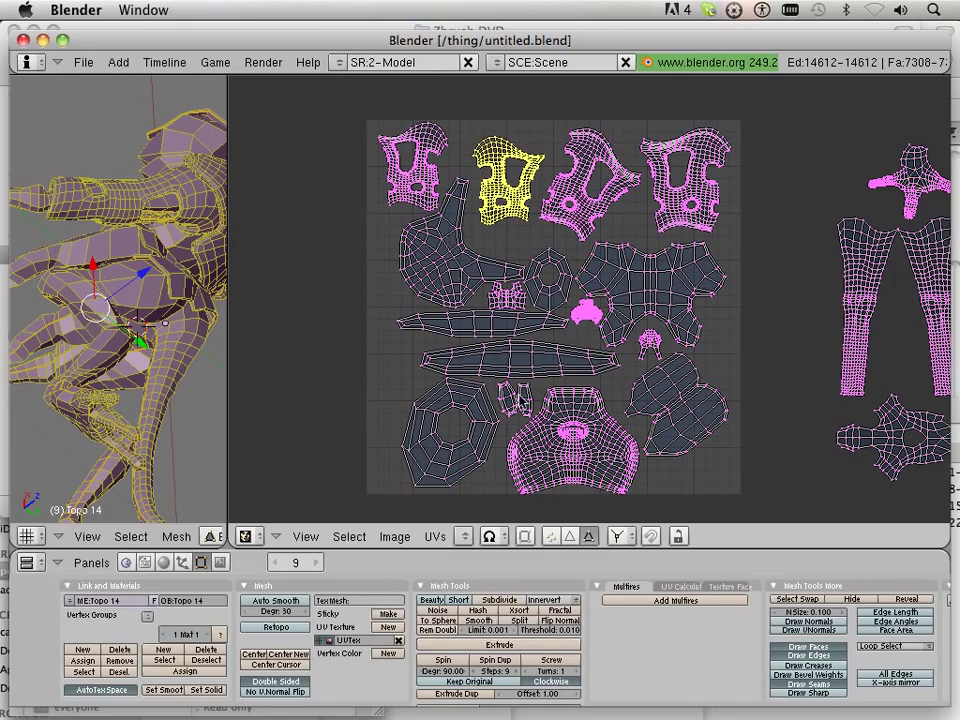
# - Shift the lower-right island right, and move the large octagon left into the lower-left corner
pyautogui.rightClick(668, 418)
pyautogui.press('g')
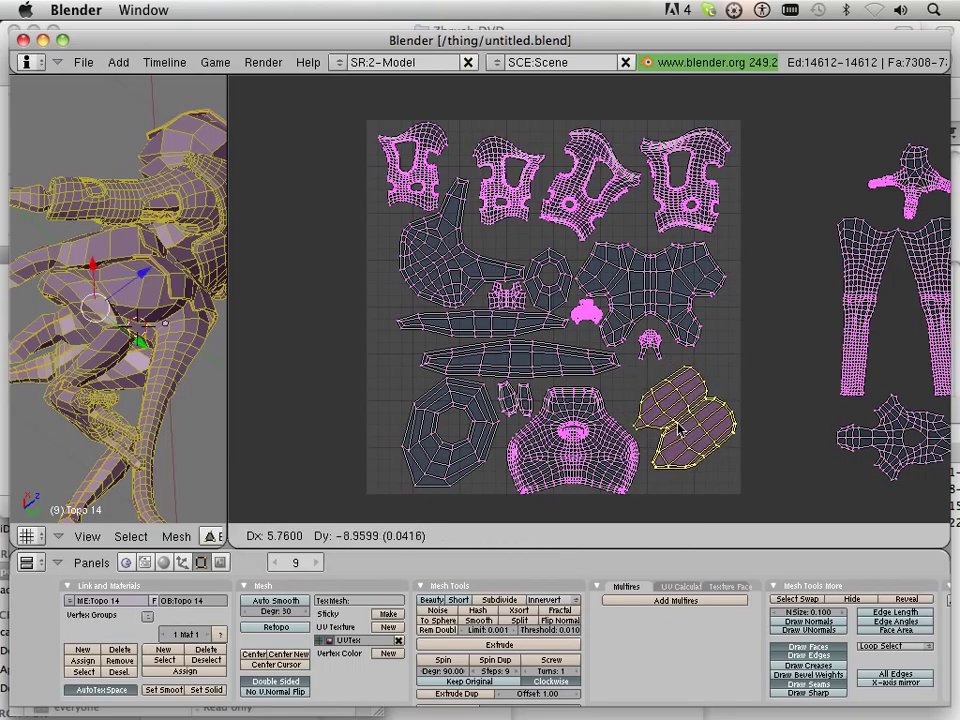
pyautogui.click(683, 422)
pyautogui.rightClick(488, 440)
pyautogui.press('g')
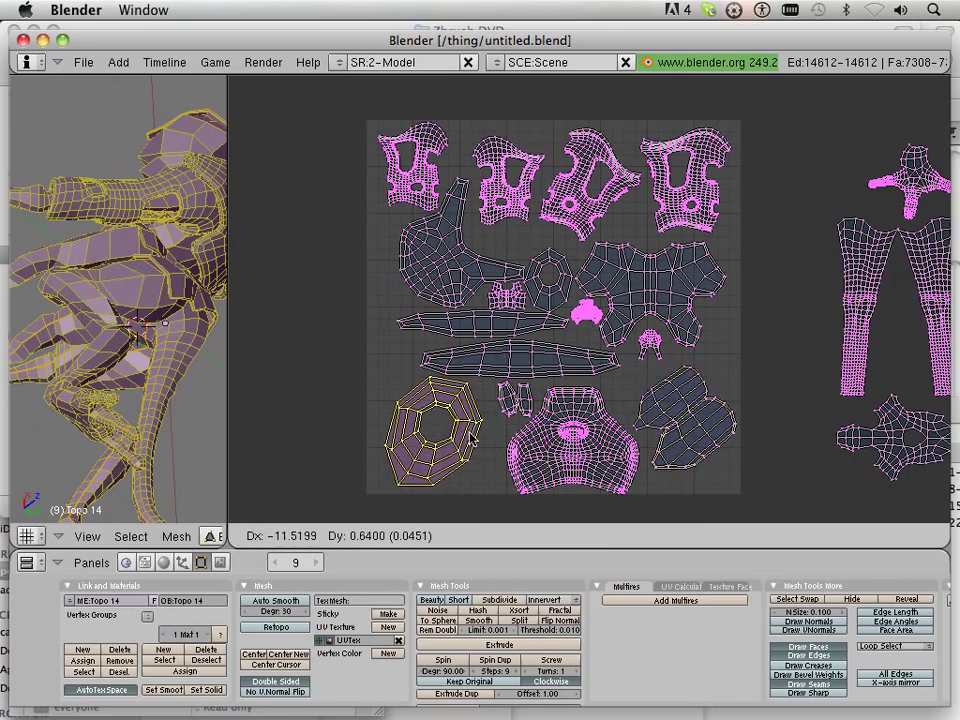
pyautogui.click(460, 438)
pyautogui.press('g')
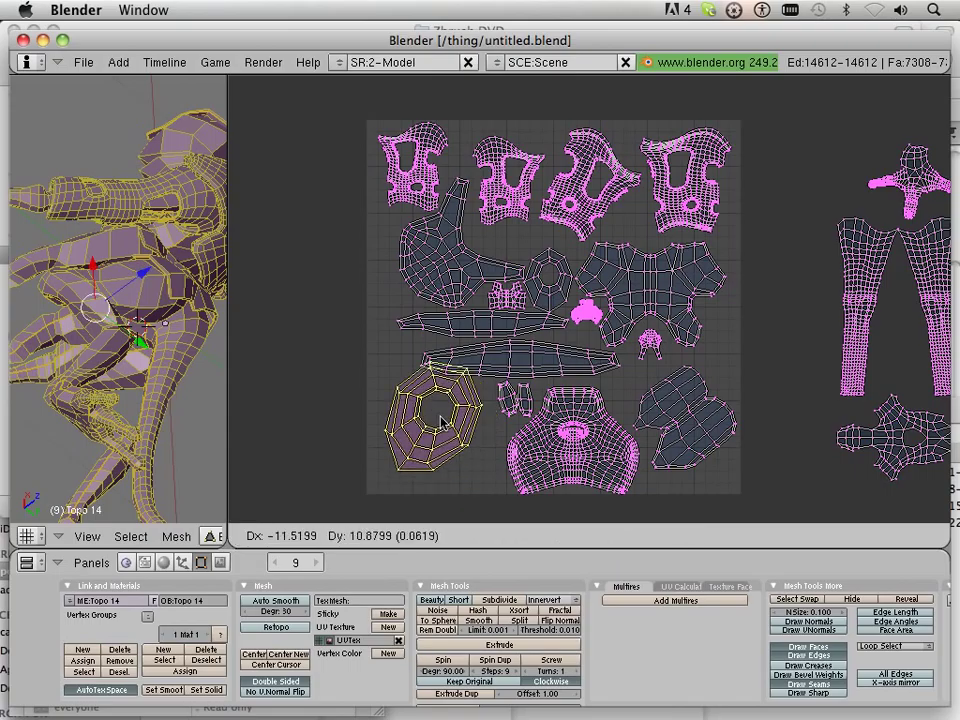
pyautogui.click(430, 437)
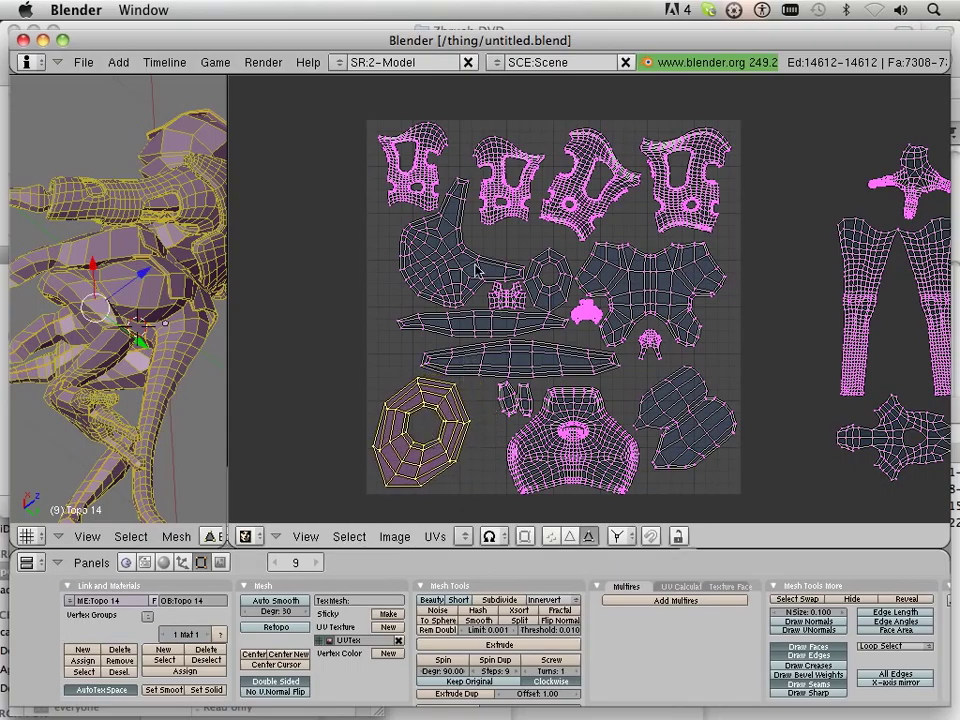
# - Shift the butterfly island, the small island below it and the long horizontal strip rightward
pyautogui.rightClick(641, 292)
pyautogui.press('g')
pyautogui.click(657, 289)
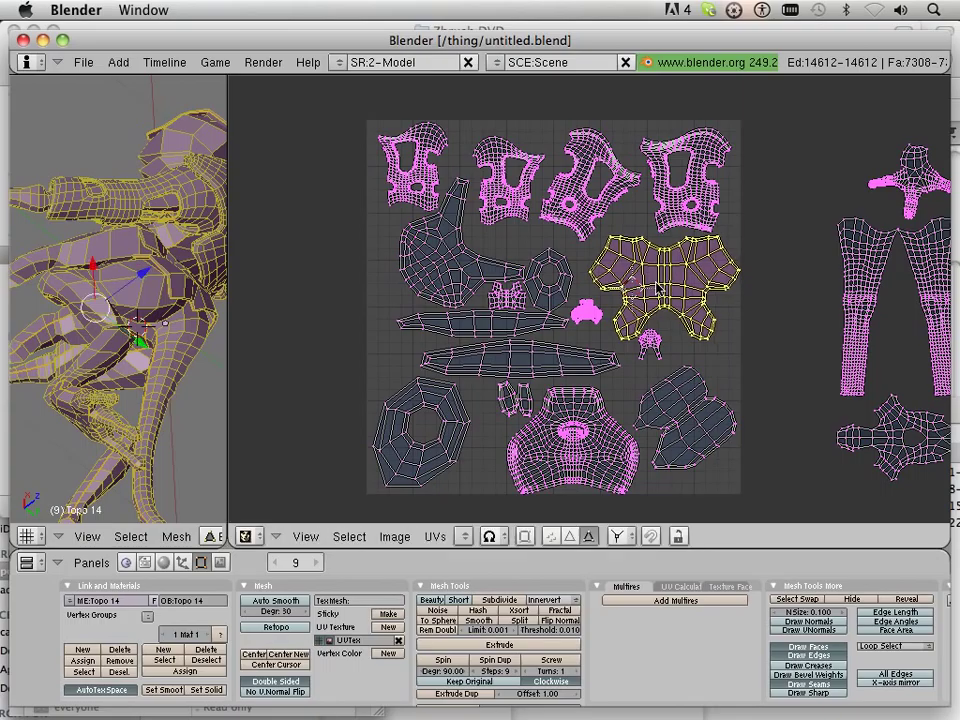
pyautogui.rightClick(650, 338)
pyautogui.press('g')
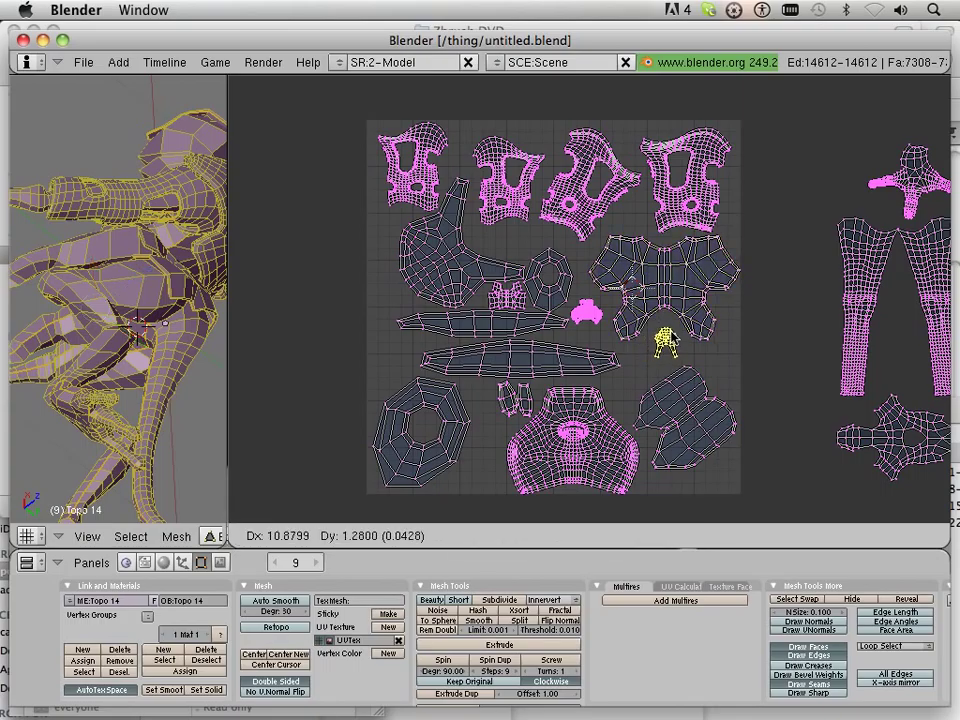
pyautogui.click(665, 340)
pyautogui.rightClick(581, 348)
pyautogui.press('g')
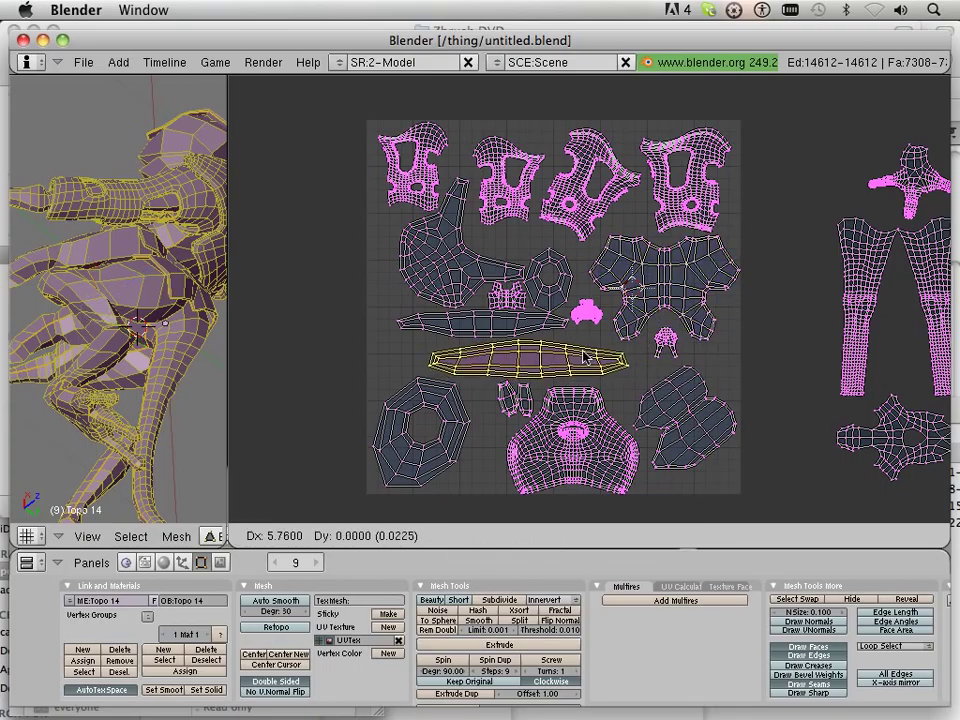
pyautogui.click(590, 356)
# - Move the upper long strip left, then nudge the small octagon and a small island into gaps
pyautogui.rightClick(505, 333)
pyautogui.press('g')
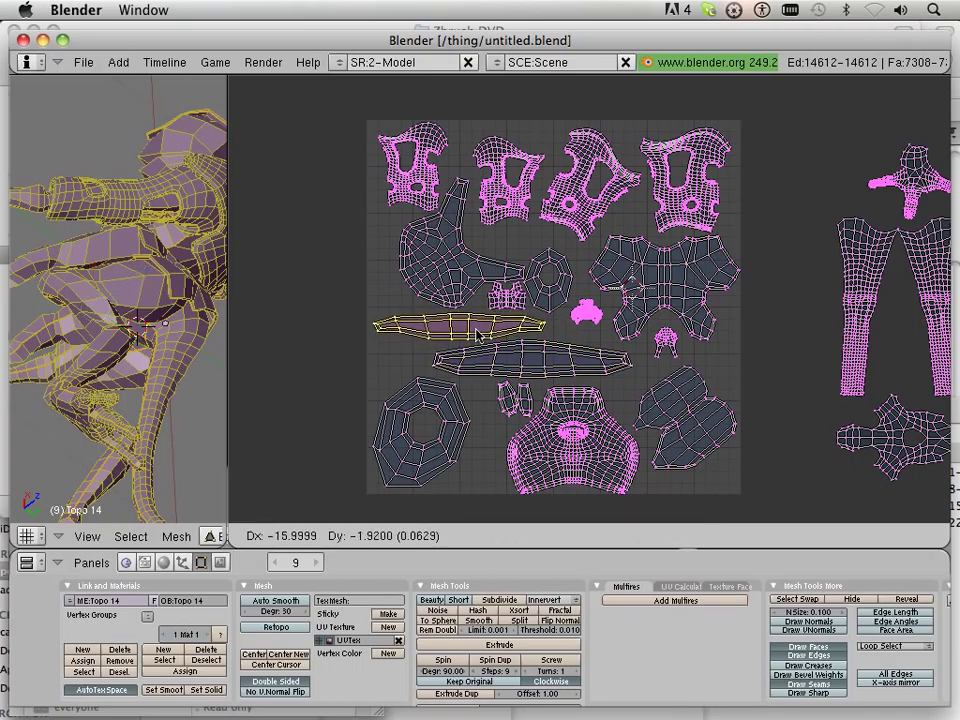
pyautogui.click(479, 331)
pyautogui.rightClick(453, 285)
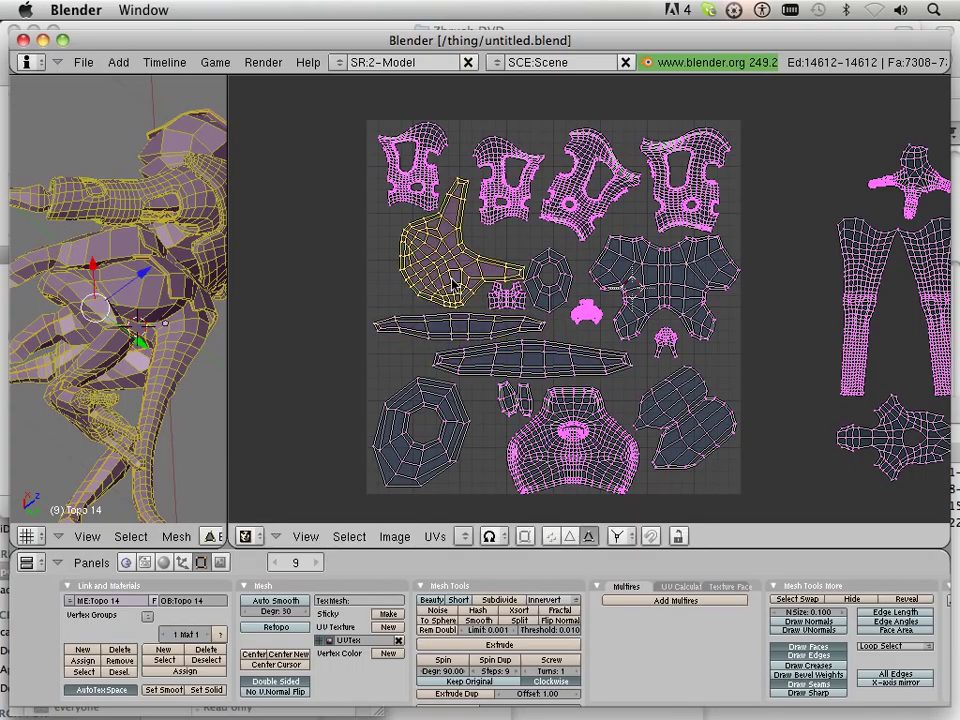
pyautogui.rightClick(553, 288)
pyautogui.press('g')
pyautogui.click(563, 281)
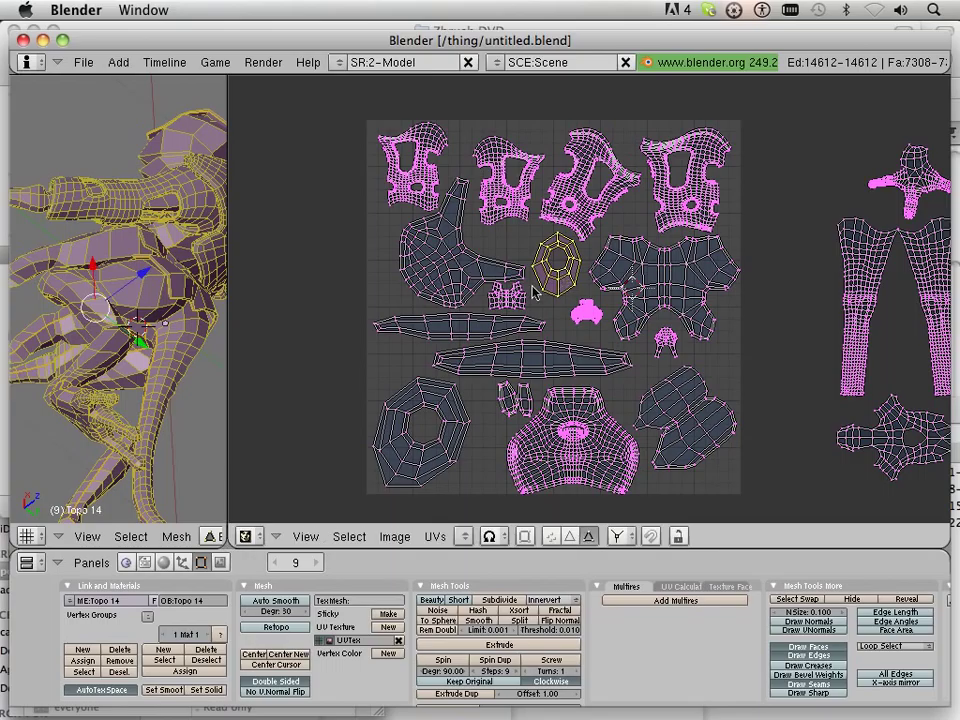
pyautogui.rightClick(520, 308)
pyautogui.press('g')
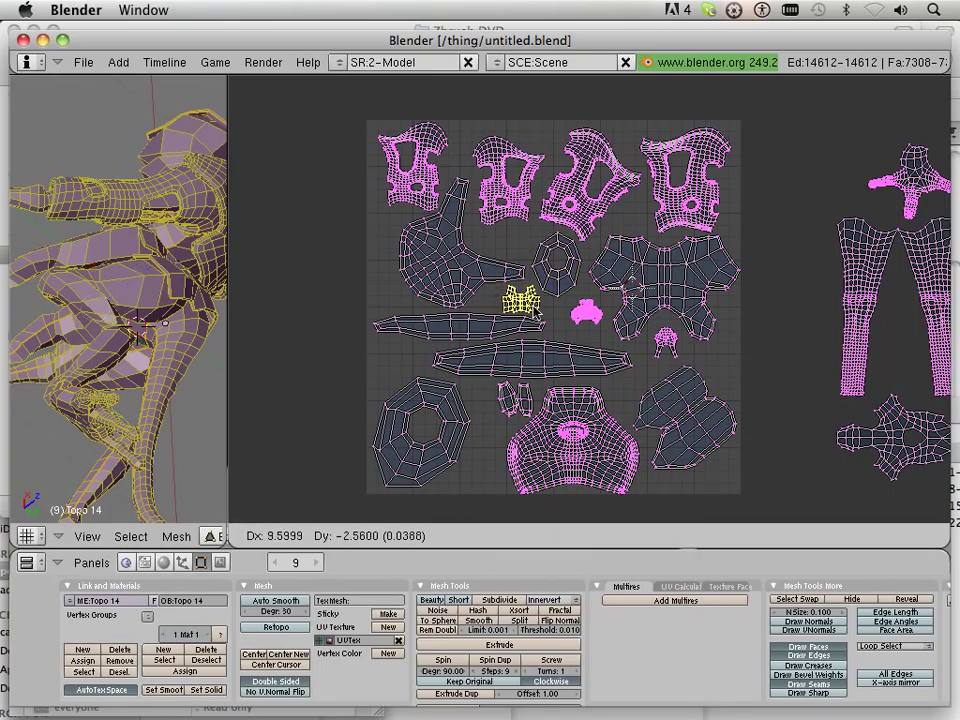
pyautogui.click(535, 312)
pyautogui.scroll(-4, 495, 280)
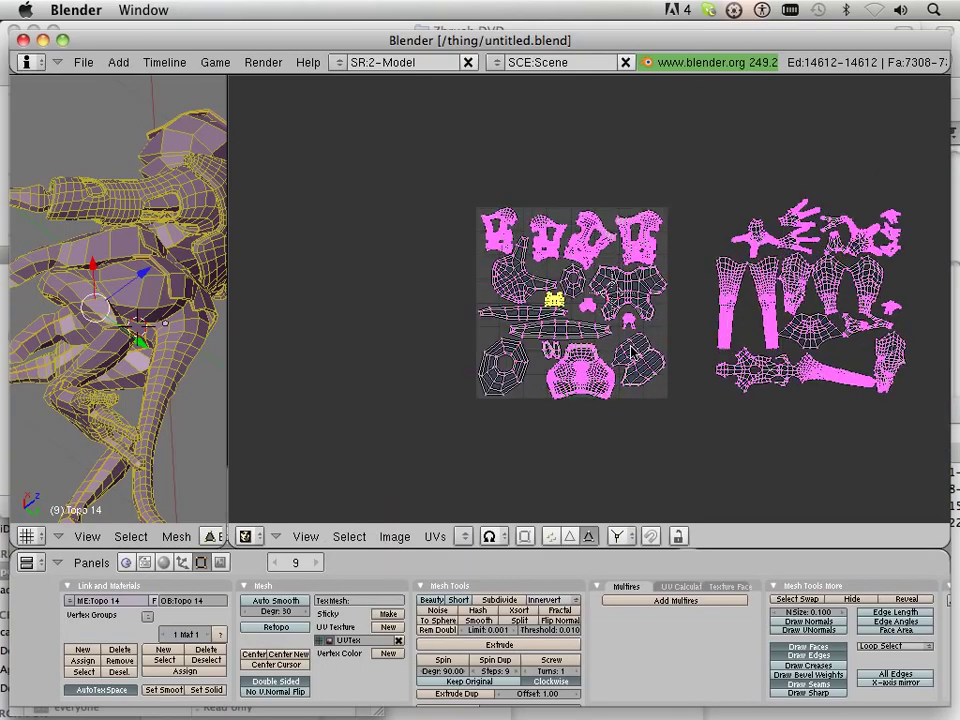
# - Lasso-select all packed armor islands and start grabbing them out to the left of the UV square
pyautogui.scroll(2, 631, 350)
pyautogui.scroll(-1, 631, 350)
pyautogui.moveTo(693, 343); pyautogui.dragTo(565, 341, button='middle')
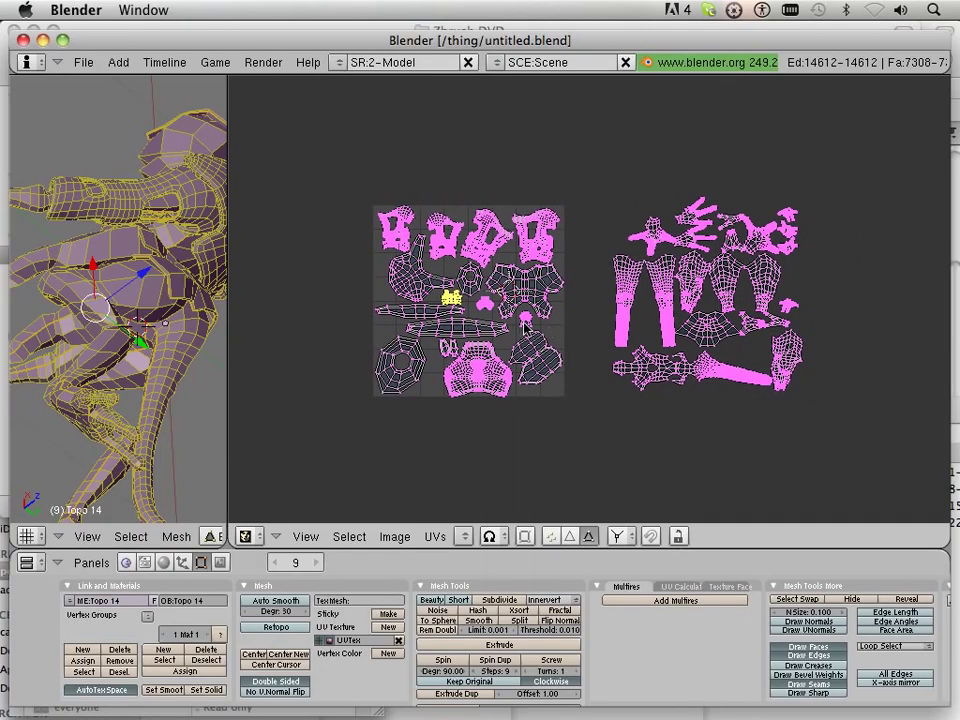
pyautogui.moveTo(340, 166)
pyautogui.keyDown('ctrl'); pyautogui.mouseDown()
pyautogui.moveTo(598, 338)
pyautogui.moveTo(553, 204)
pyautogui.mouseUp(); pyautogui.keyUp('ctrl')
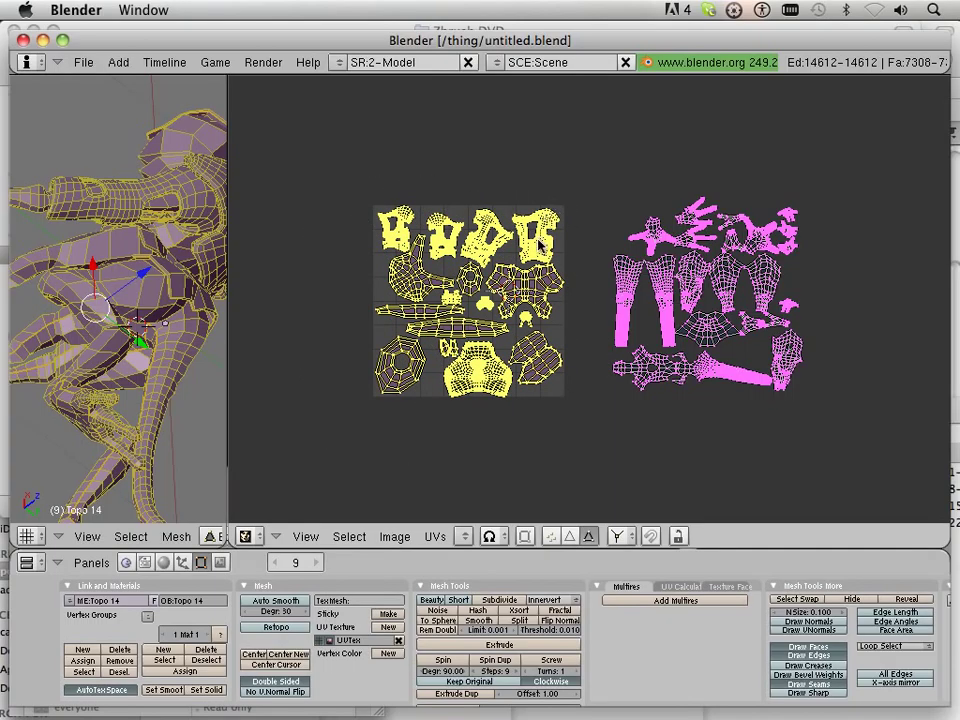
pyautogui.press('g')
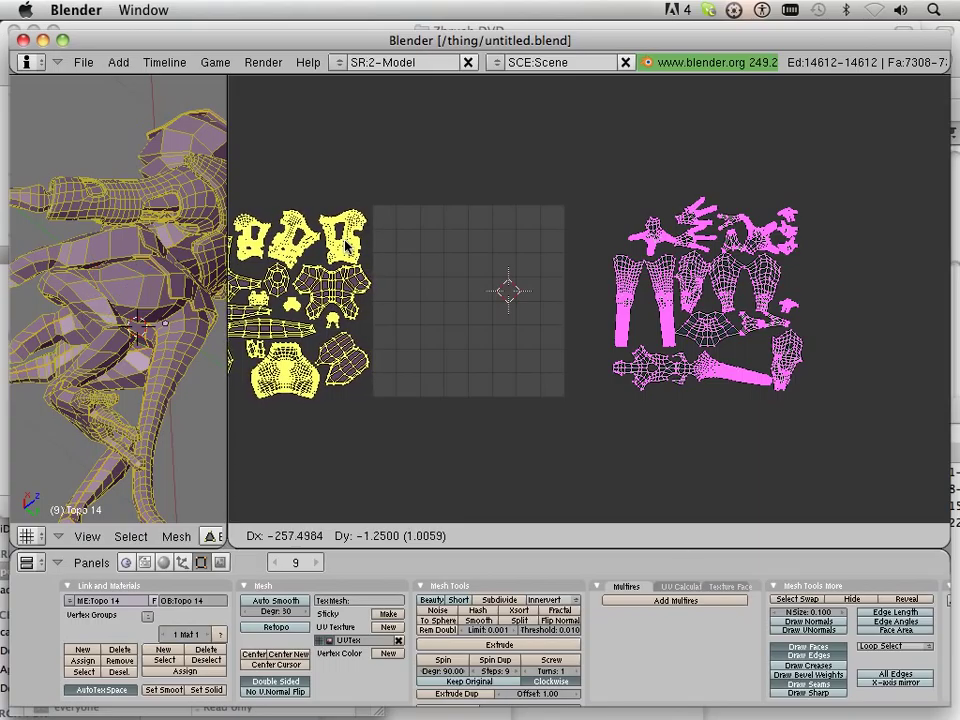
# - Drop the armor cluster left of the UV square and set the 2D cursor beside the body UVs
pyautogui.click(348, 243)
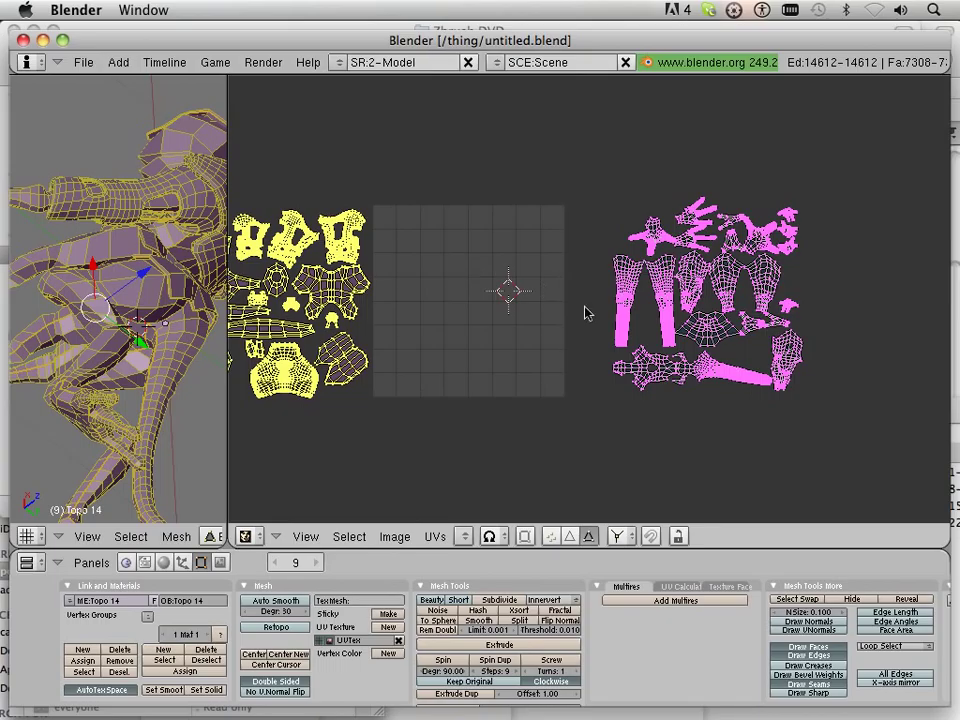
pyautogui.click(829, 209)
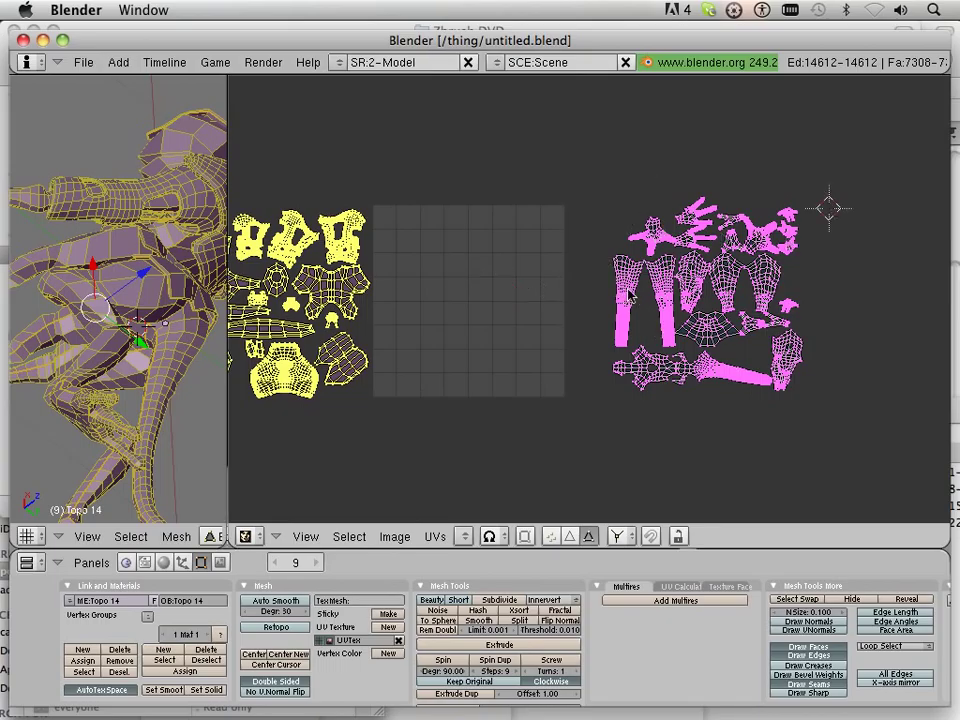